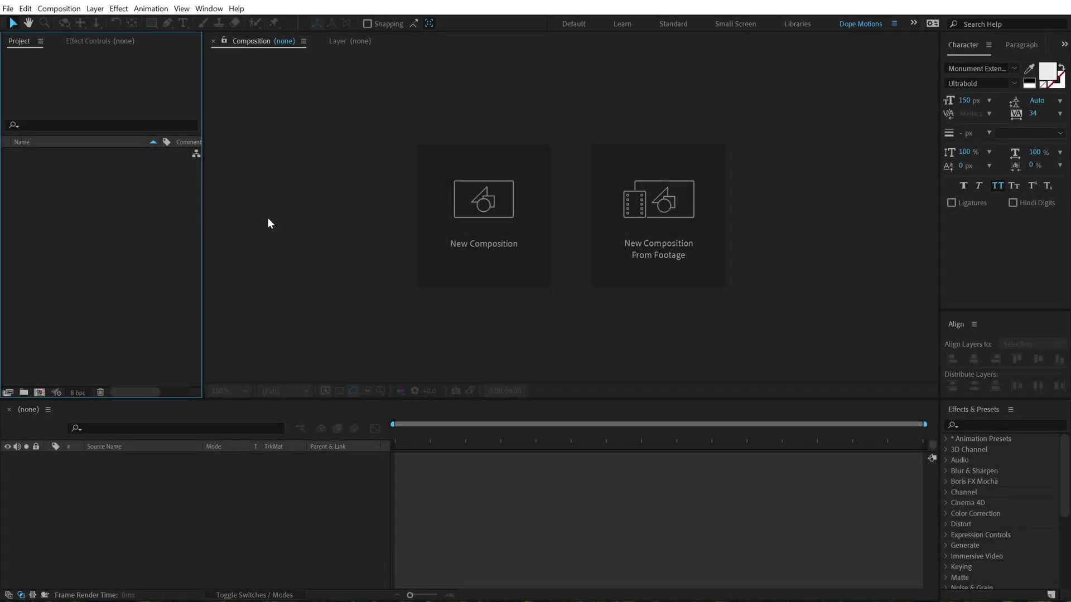
Step: Create a 1920×1080 composition named Render with the aspect ratio locked
click(504, 239)
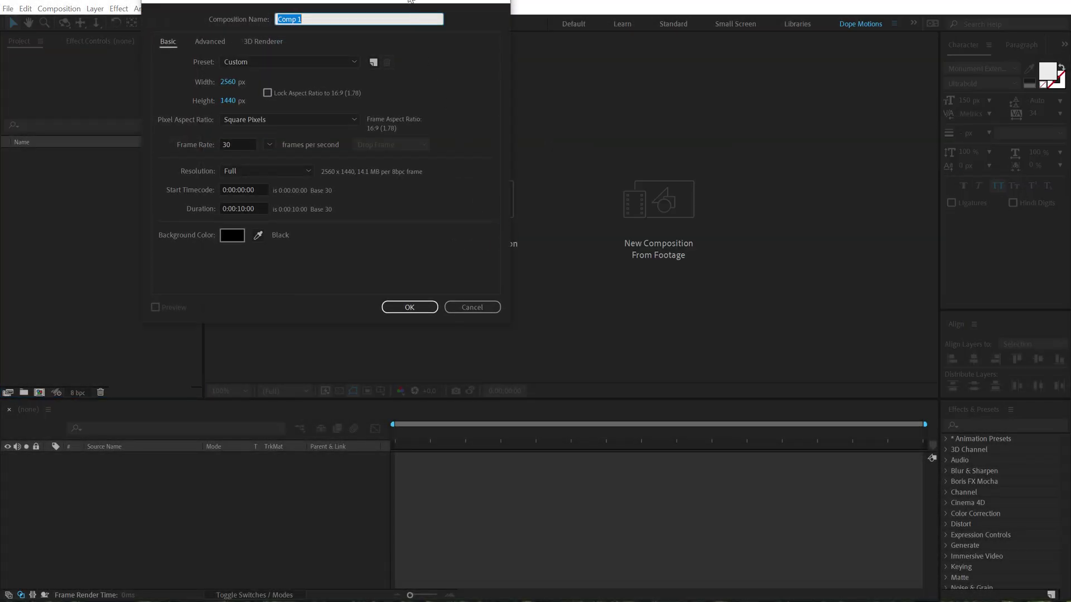
drag(480, 126, 500, 127)
click(360, 223)
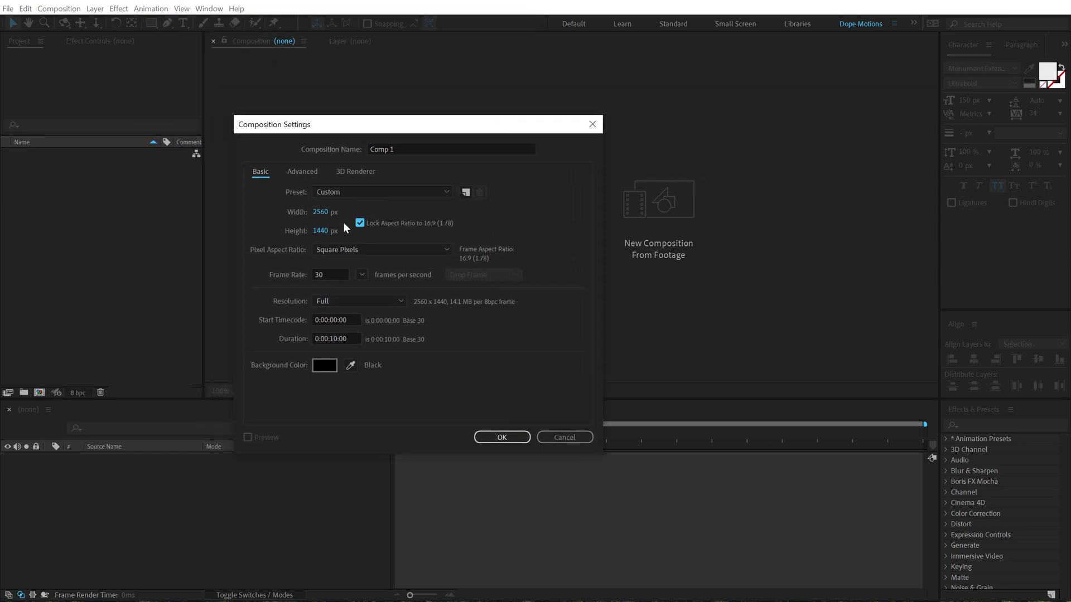
click(321, 212)
key(BackSpace)
text(1920)
click(310, 152)
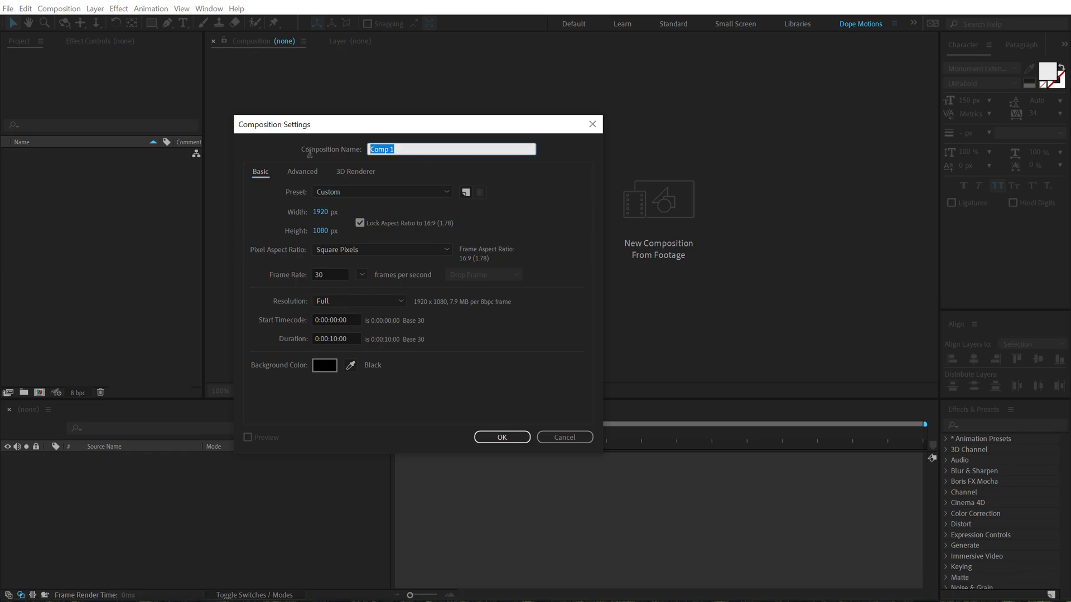
text(Render)
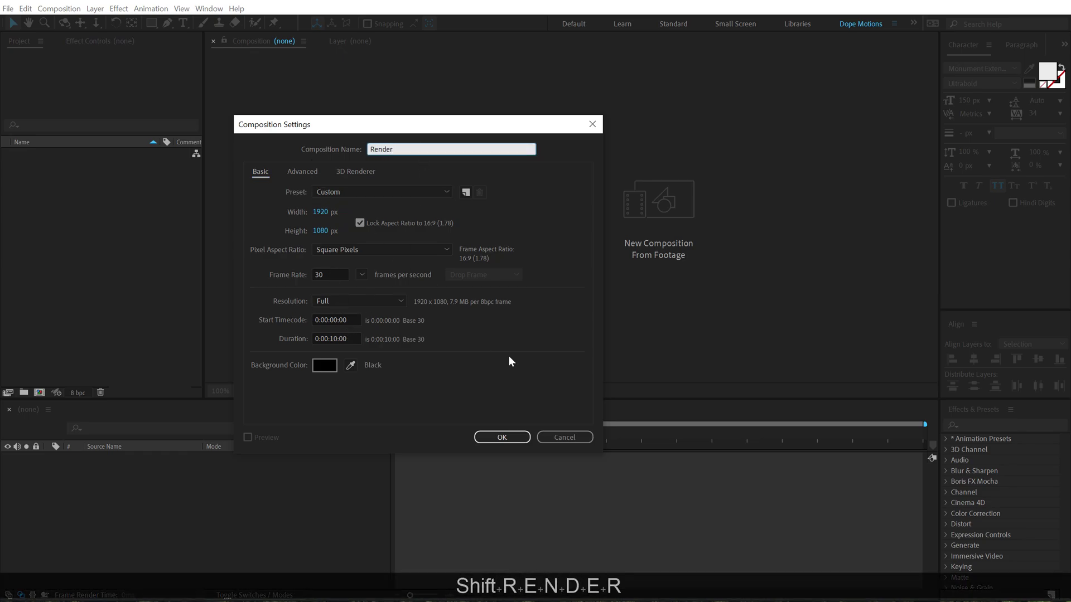
click(502, 437)
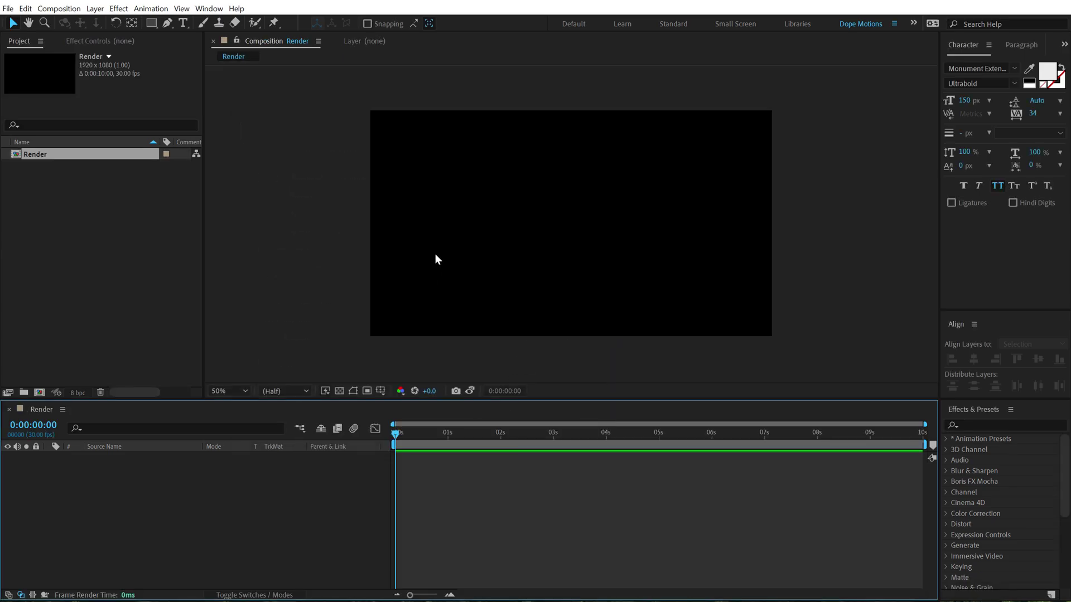
Step: Start a second new composition and name it Text
click(92, 304)
click(39, 392)
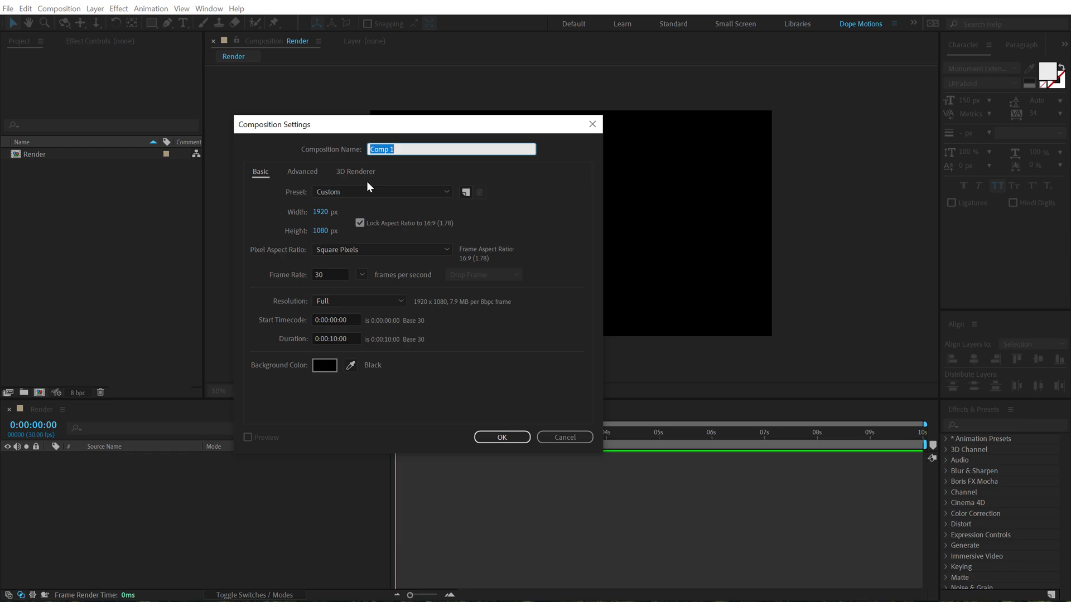
text(Text)
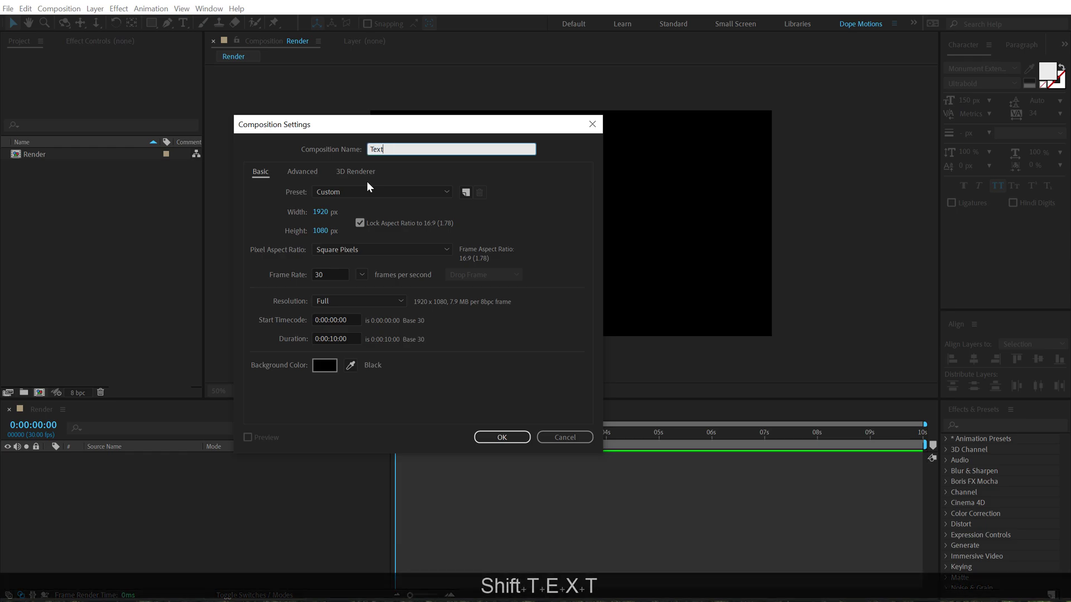
Step: Create the Text composition and type 'flow' as a text layer in it
key(Return)
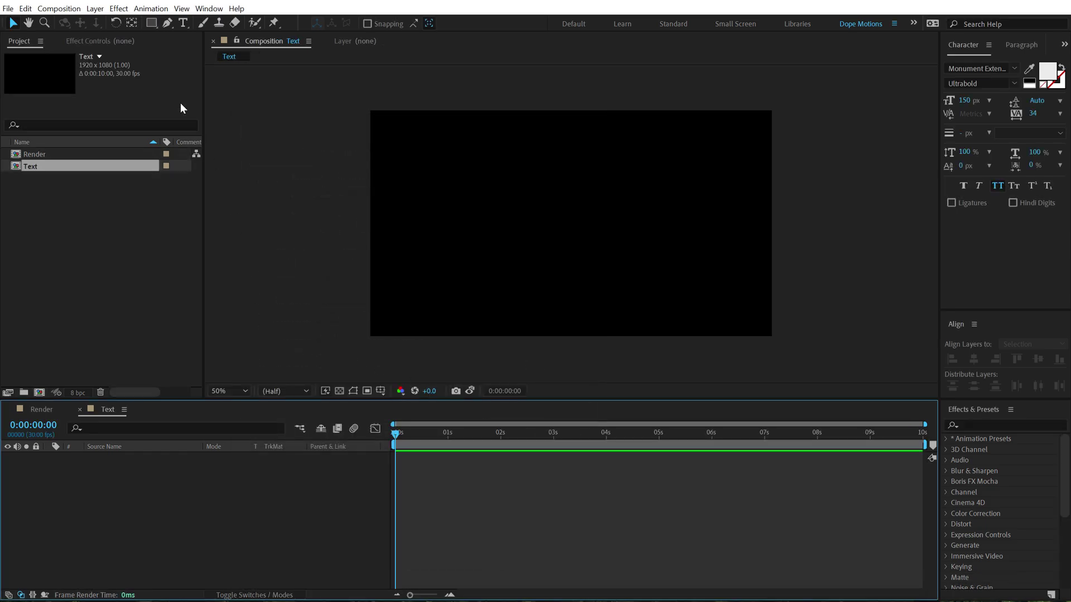
click(183, 23)
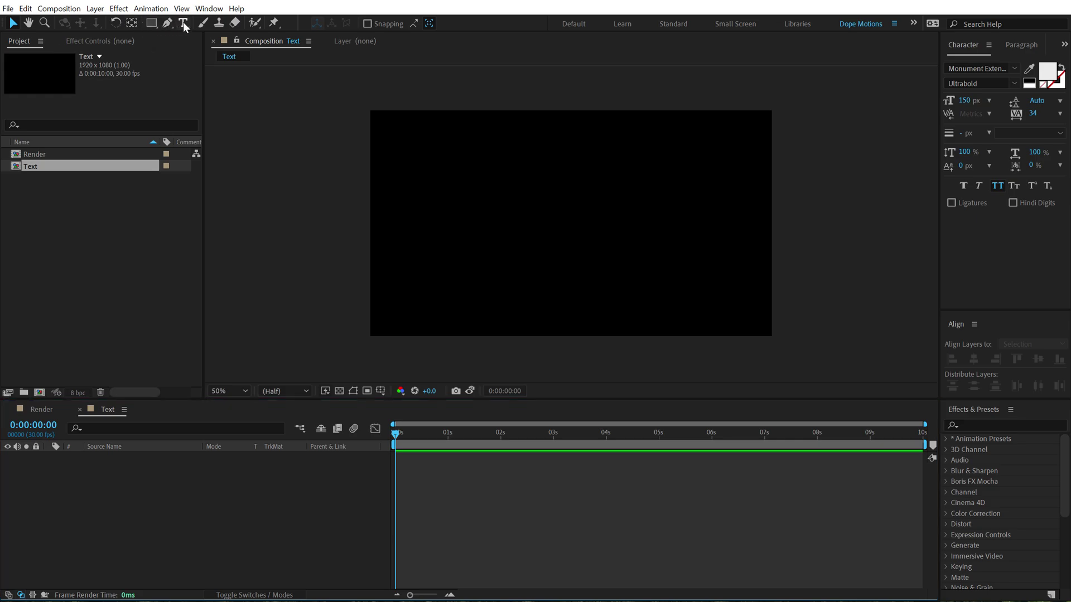
click(495, 227)
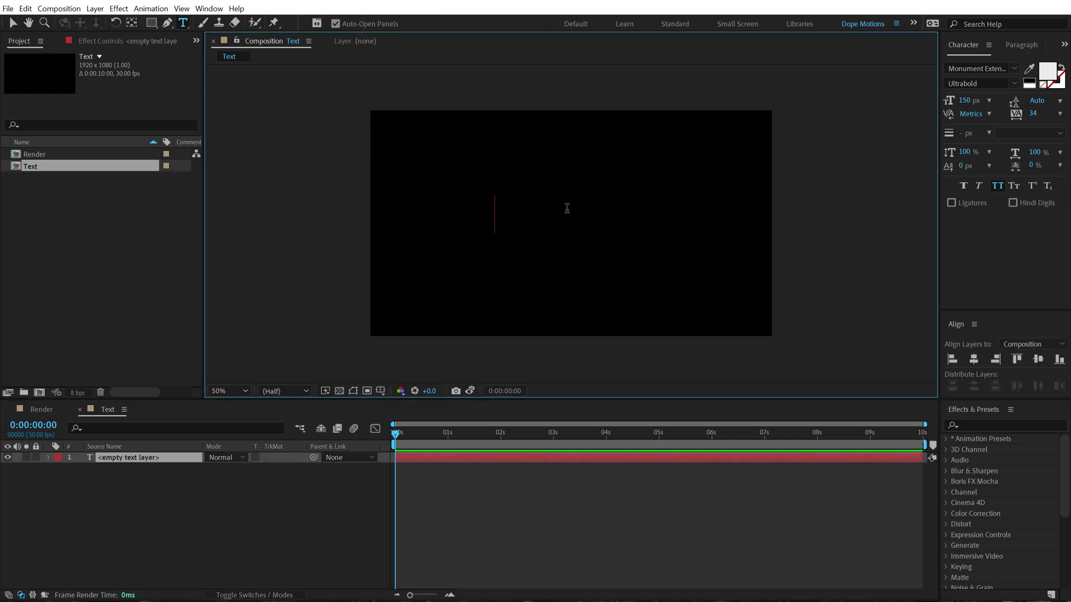
text(flow)
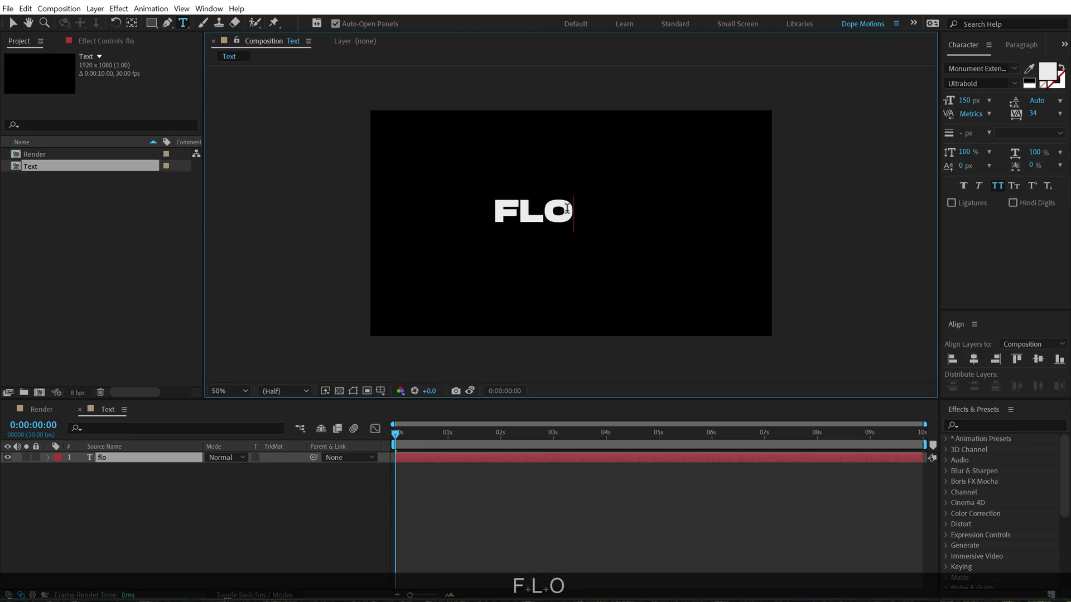
click(12, 27)
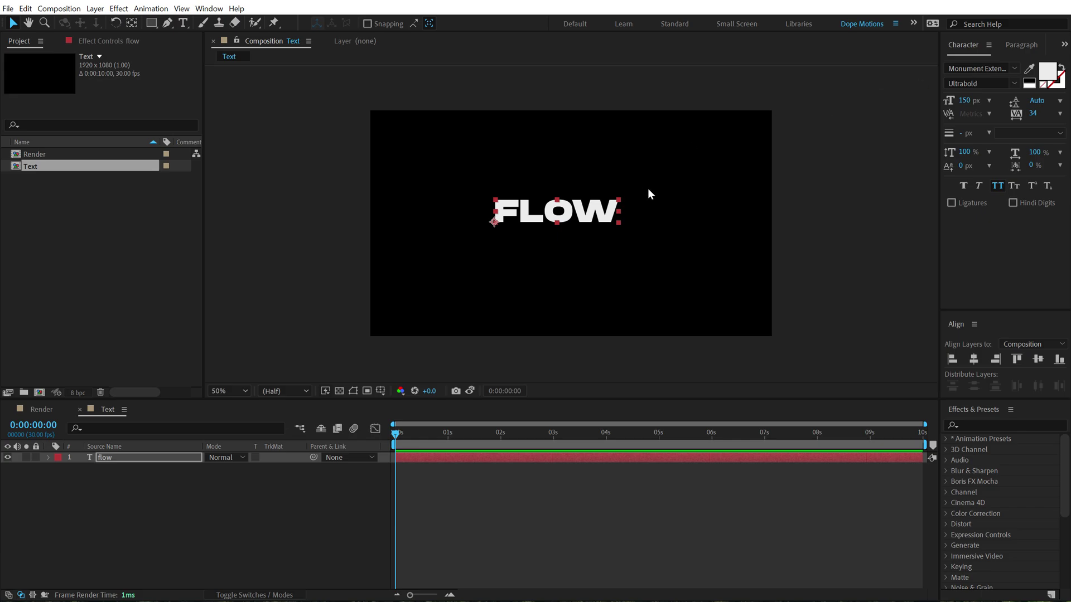
Step: Centre the FLOW text horizontally and vertically in the frame
click(973, 359)
click(1038, 360)
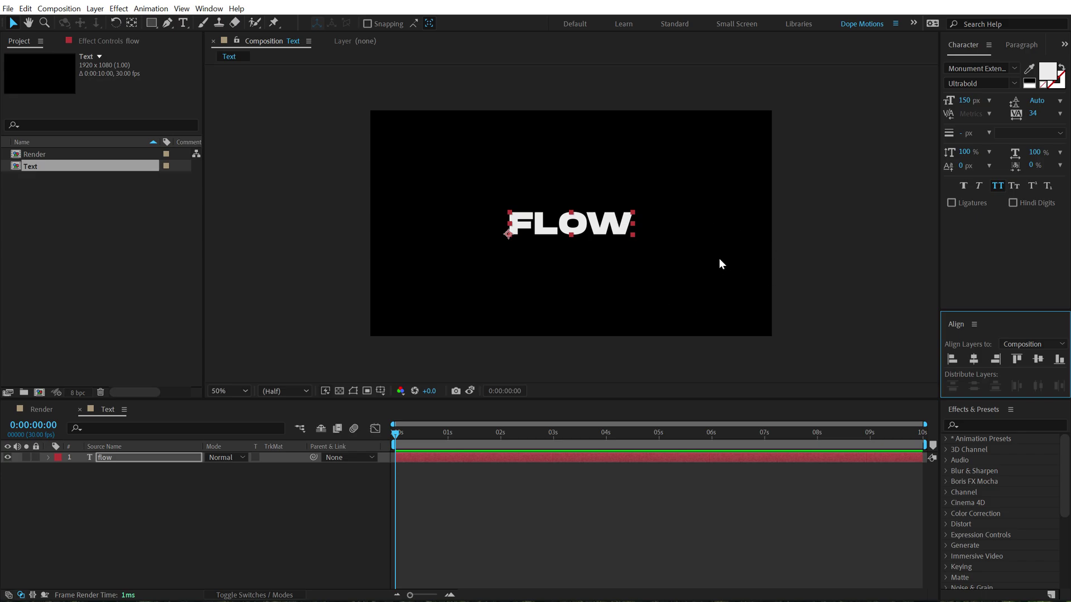
click(859, 206)
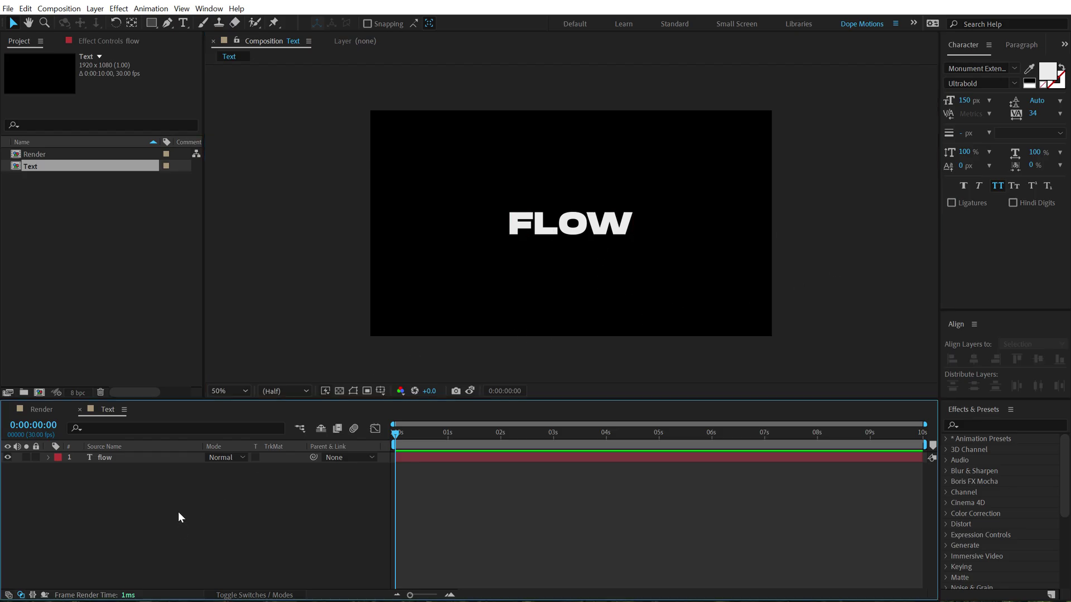
Step: Resize the Text composition to 648×265 px by adjusting width and height in Composition Settings
key(ctrl+k)
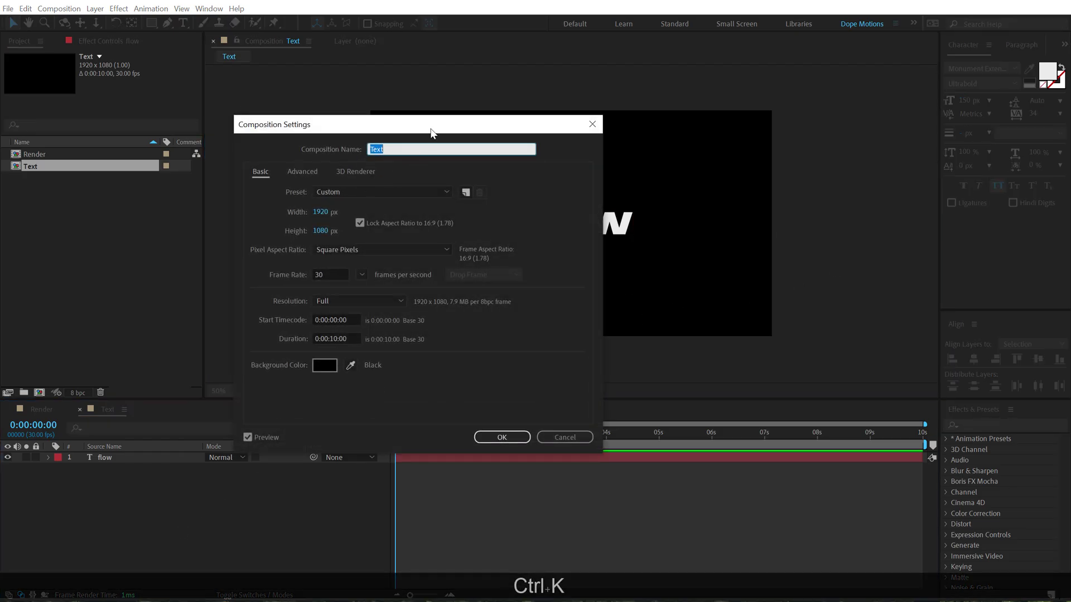
drag(433, 127, 253, 89)
click(179, 184)
drag(143, 174, 147, 196)
click(180, 185)
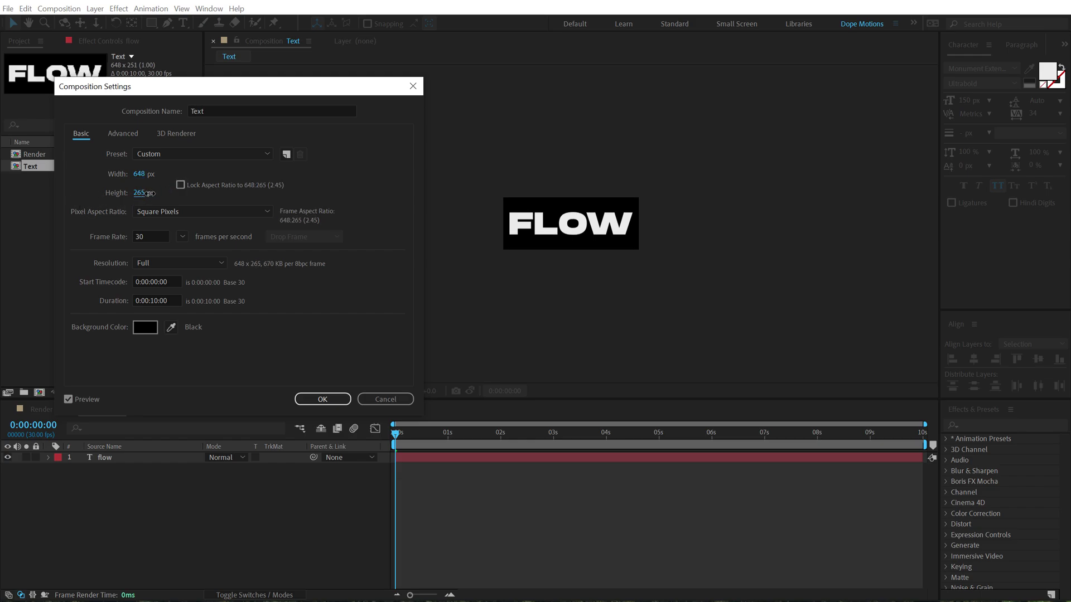
click(322, 399)
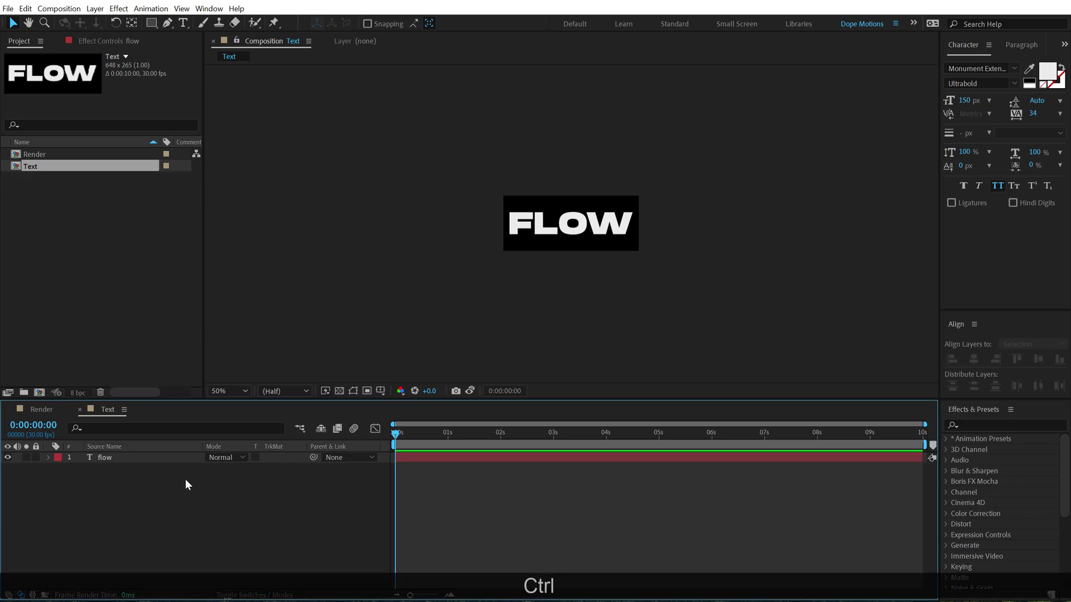
Step: Add a solid named BG and move it below the flow layer
key(ctrl+y)
text(BG)
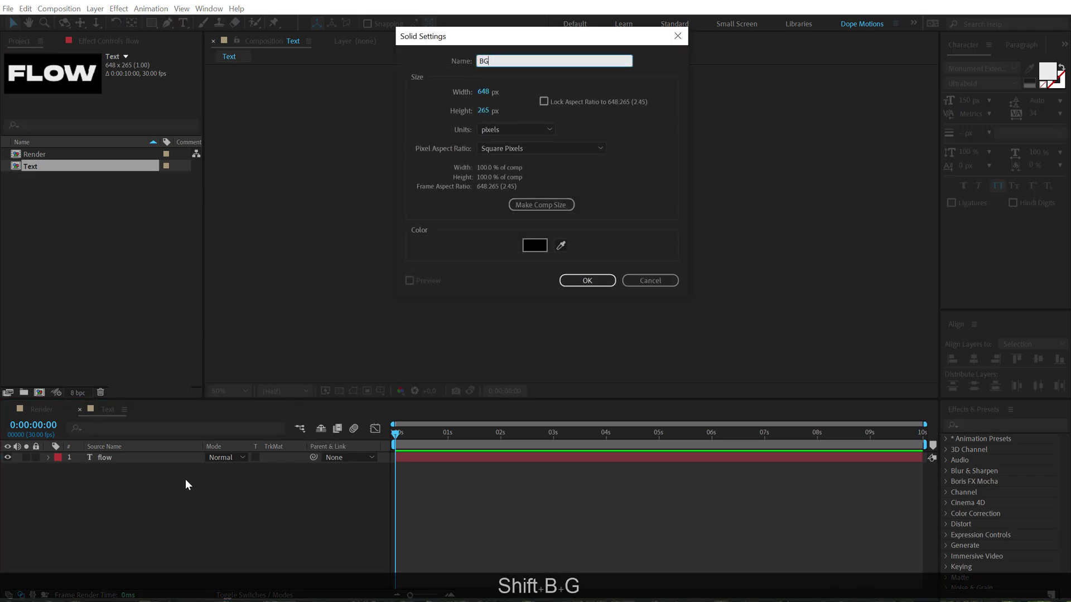
click(588, 280)
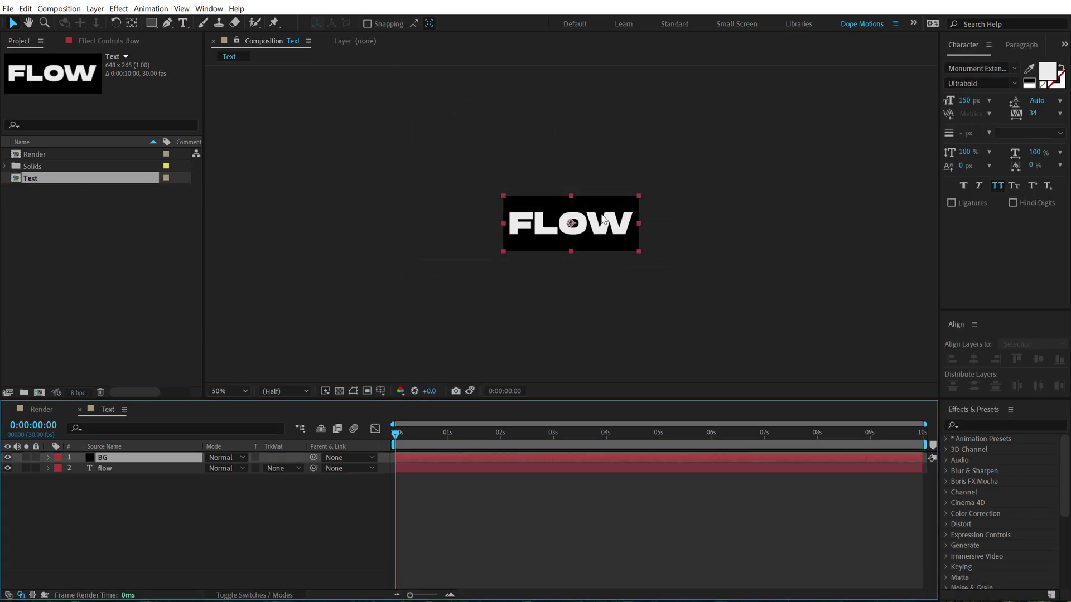
drag(109, 459, 111, 478)
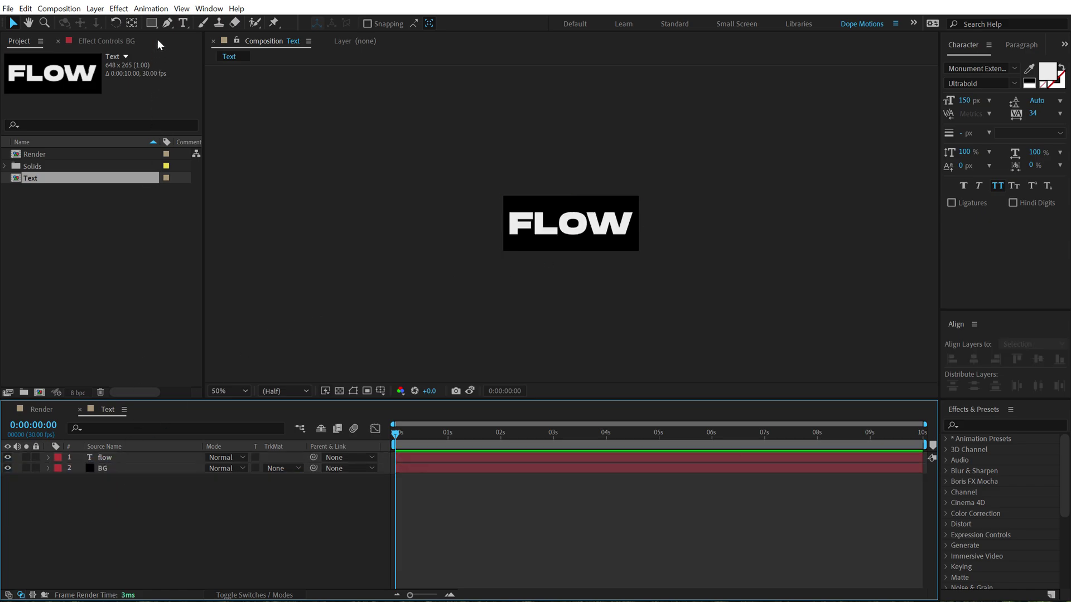
Step: Draw an unfilled 7 px stroke rectangle around FLOW and centre it in the frame
click(152, 23)
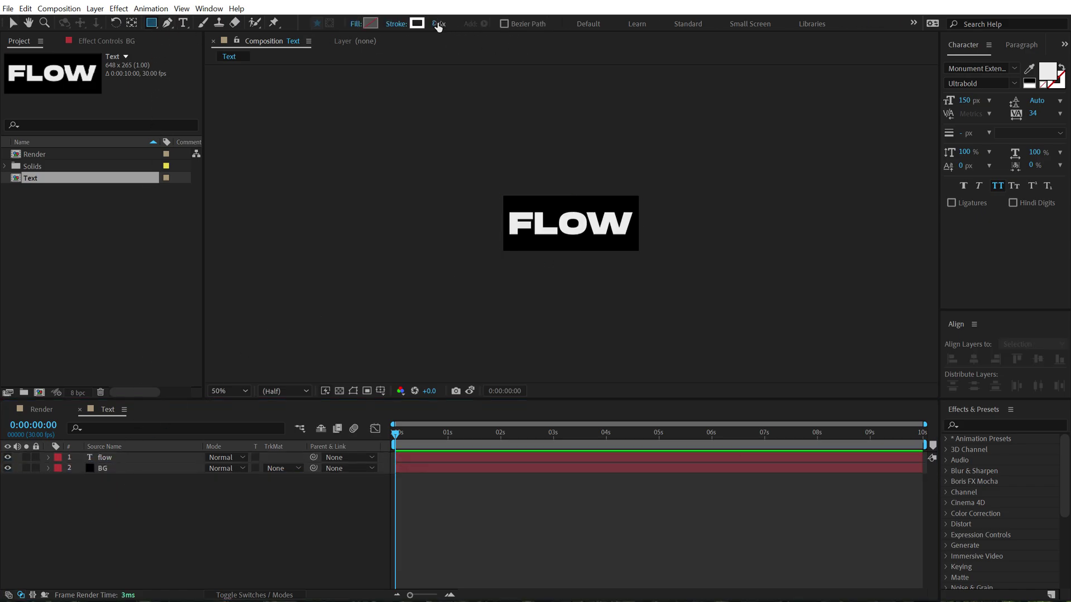
click(438, 23)
click(357, 23)
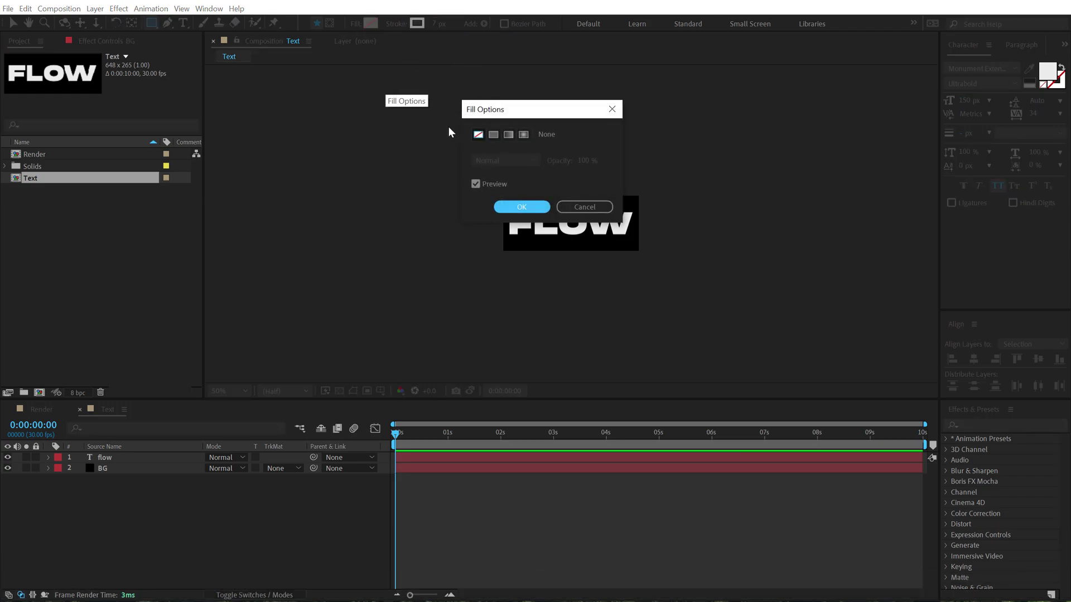
click(522, 207)
drag(490, 204, 653, 241)
key(v)
click(14, 23)
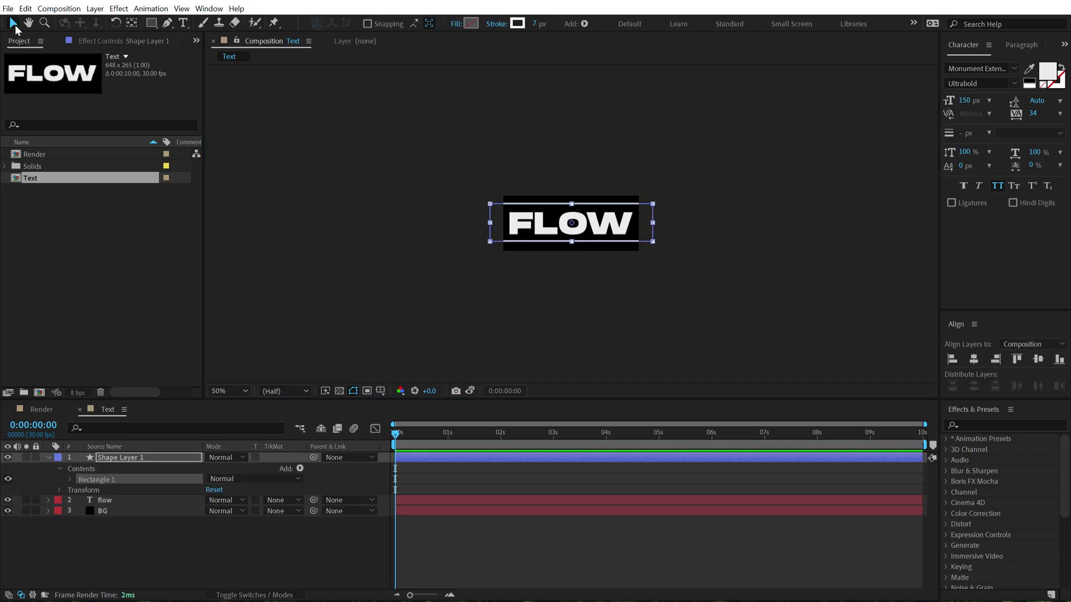
click(974, 360)
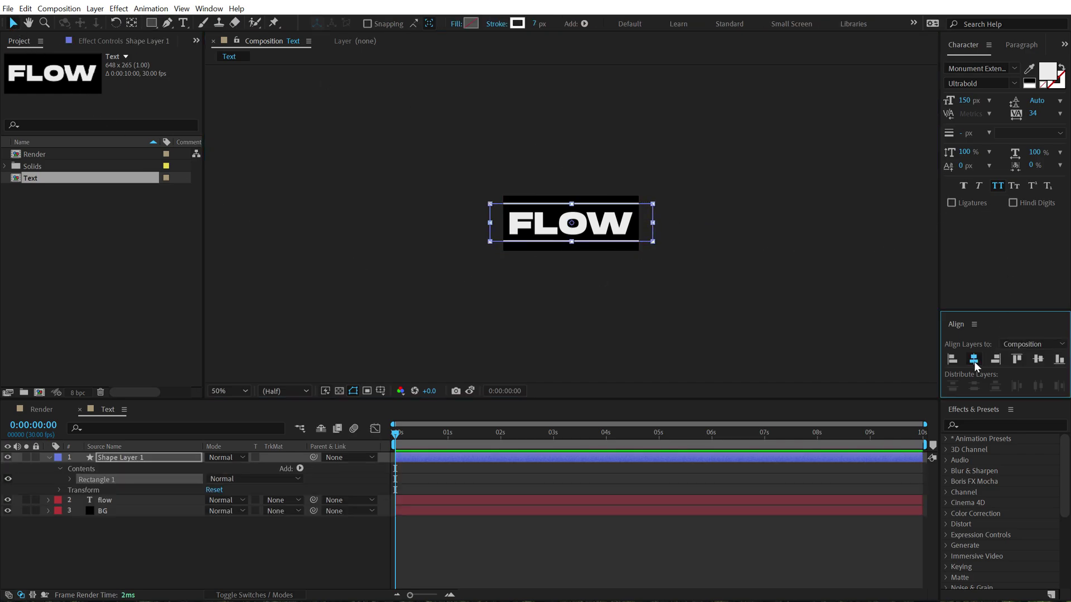
click(1039, 360)
Step: Rename the rectangle shape layer to Lines
click(896, 296)
key(slash)
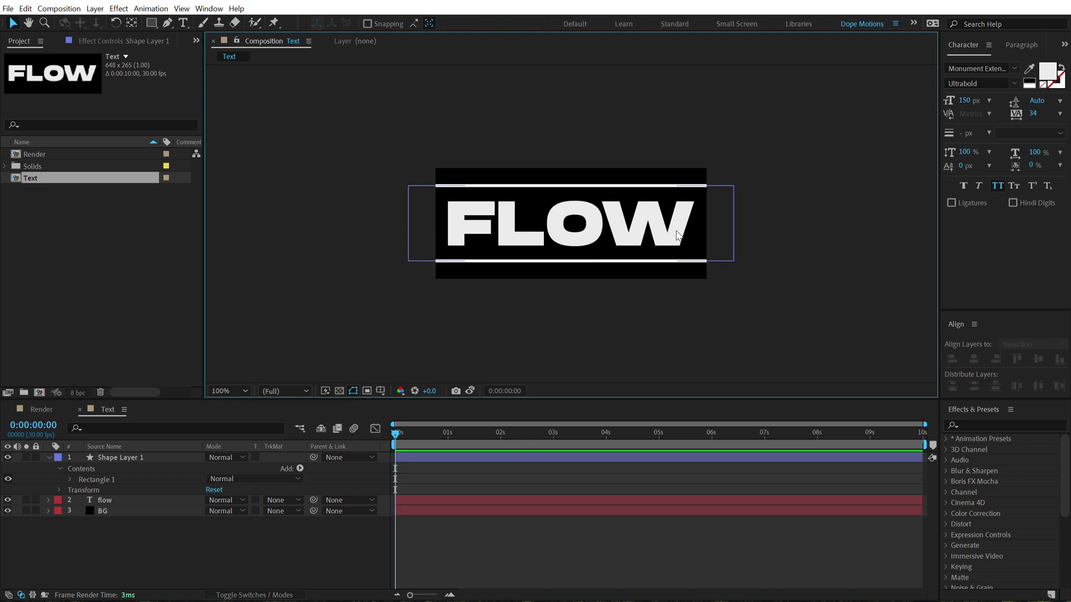
key(comma)
click(49, 457)
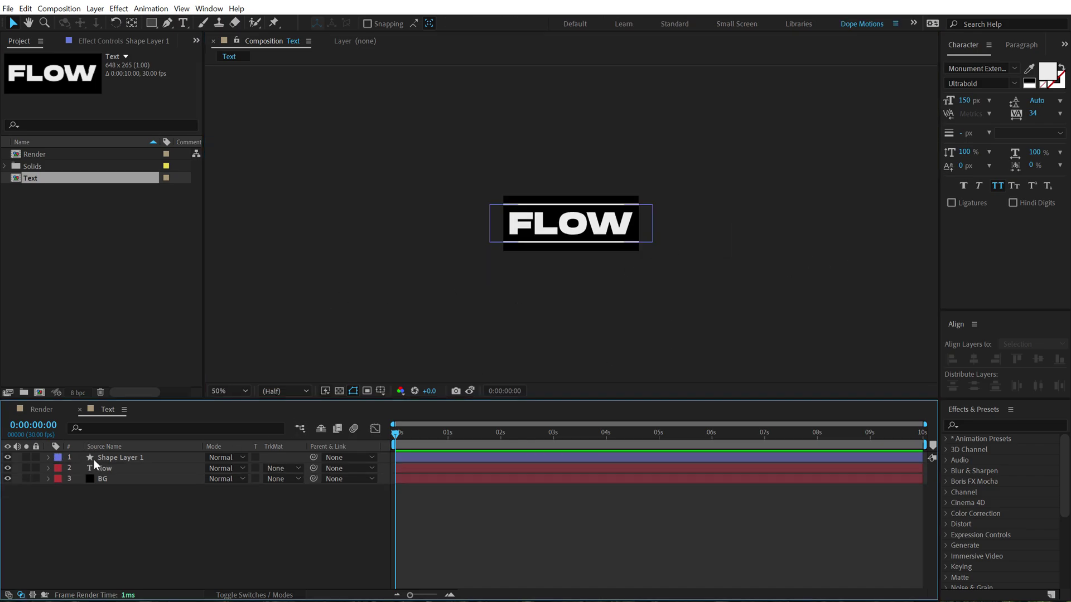
click(96, 458)
key(Return)
text(Lines)
key(Return)
click(114, 497)
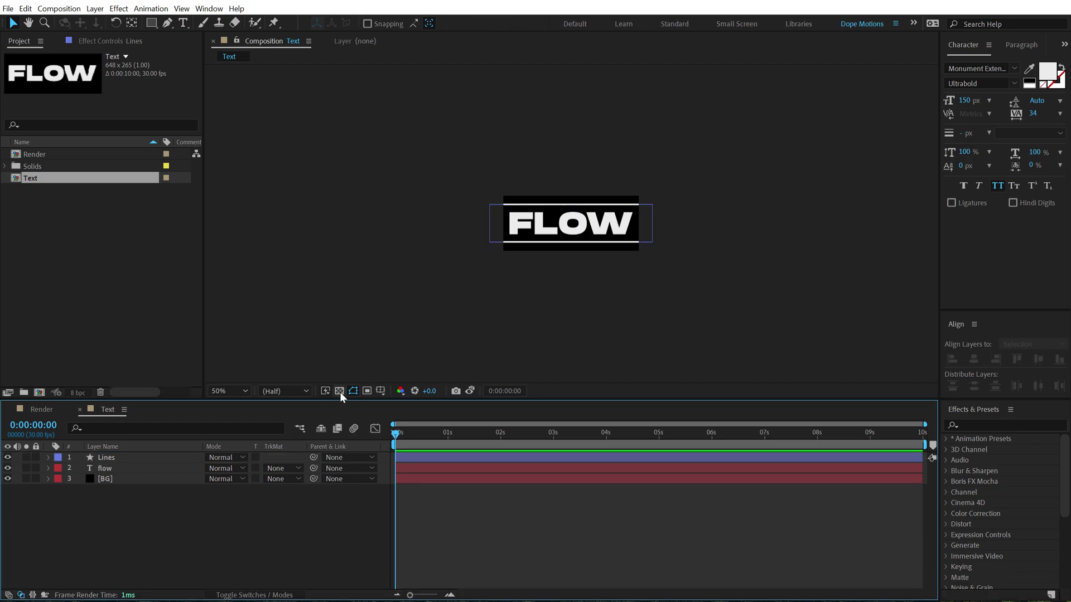
Step: Make a 1920×1080 composition named Scene and drop the Text comp into its timeline
click(52, 335)
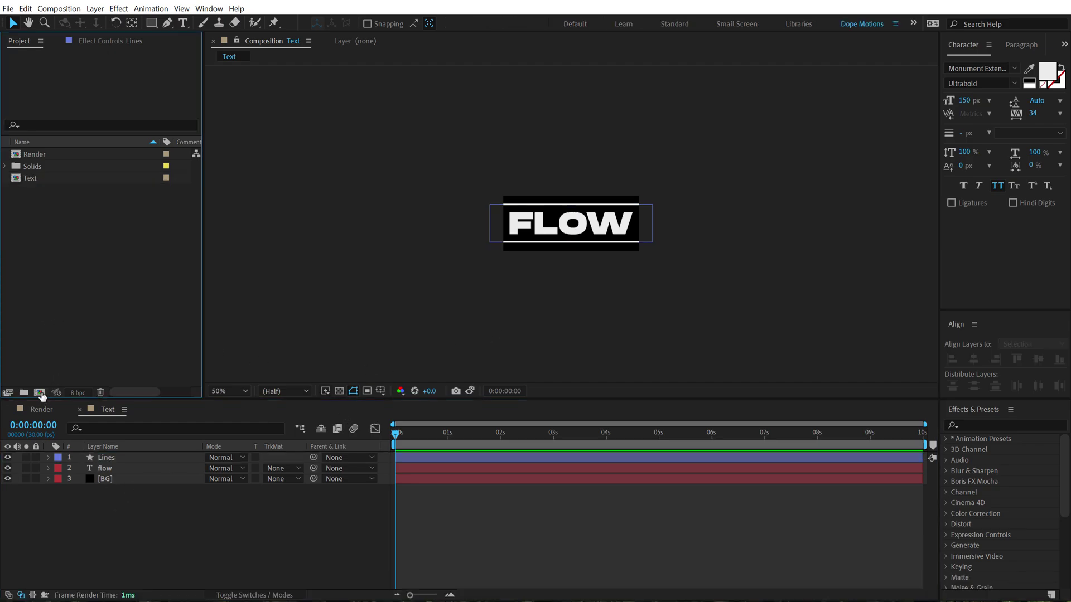
click(40, 392)
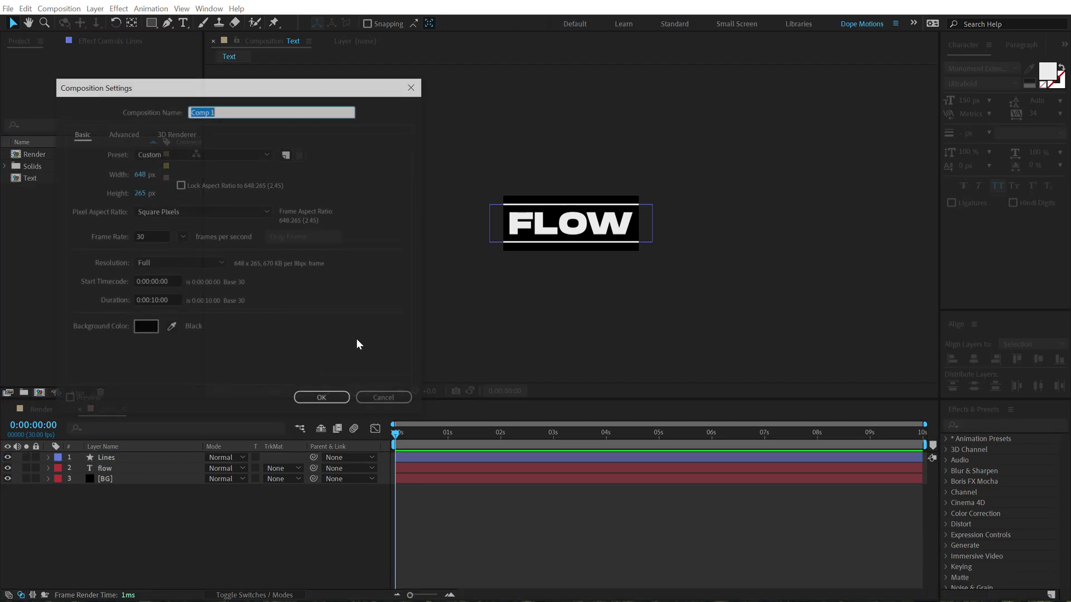
click(138, 175)
text(1920)
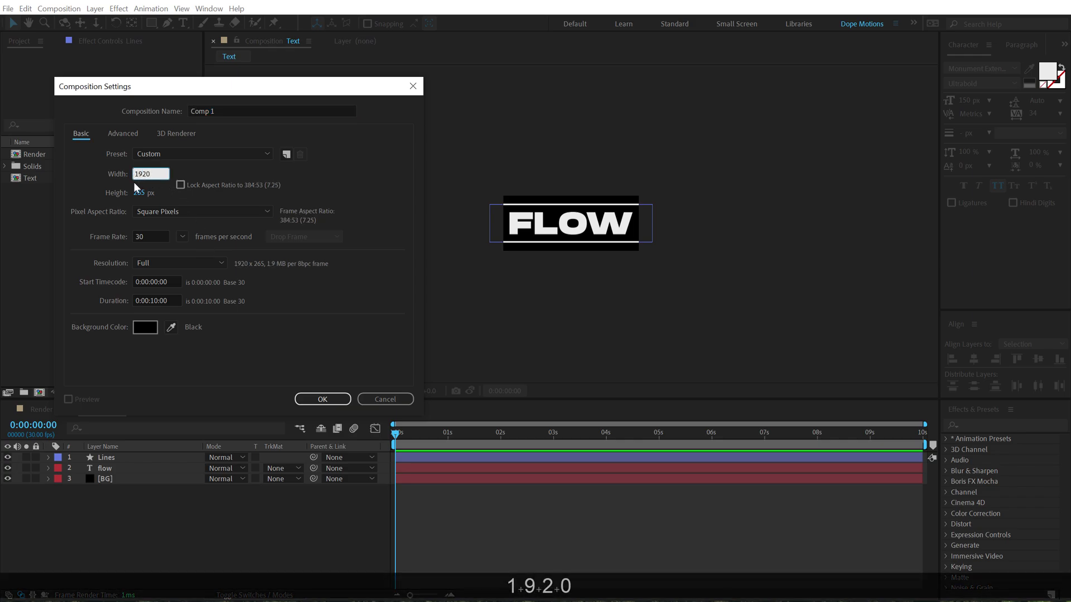
click(139, 192)
text(1080)
key(Return)
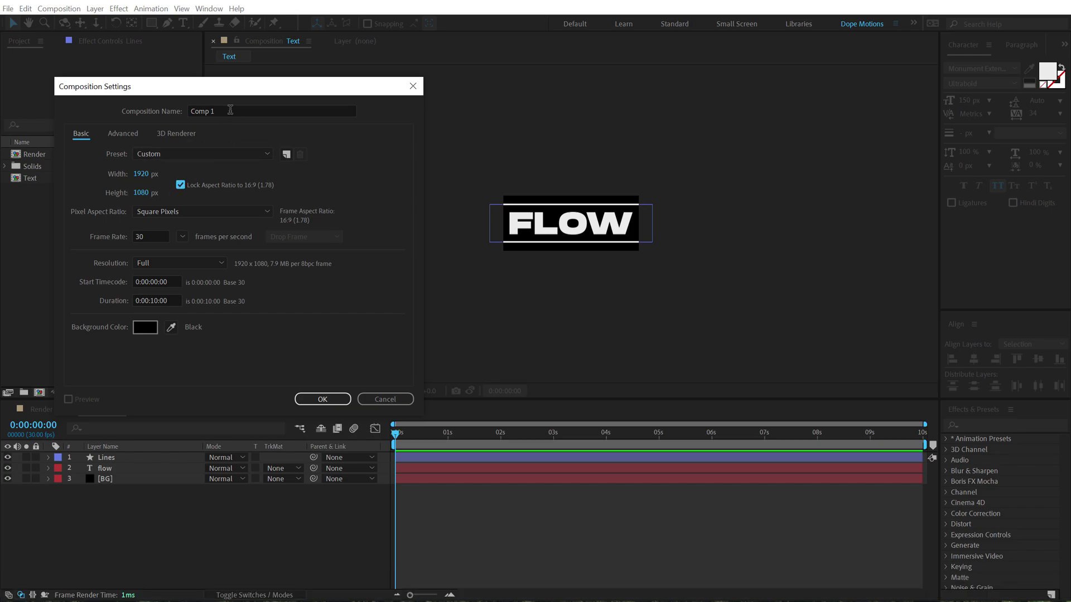
click(181, 185)
text(Scene)
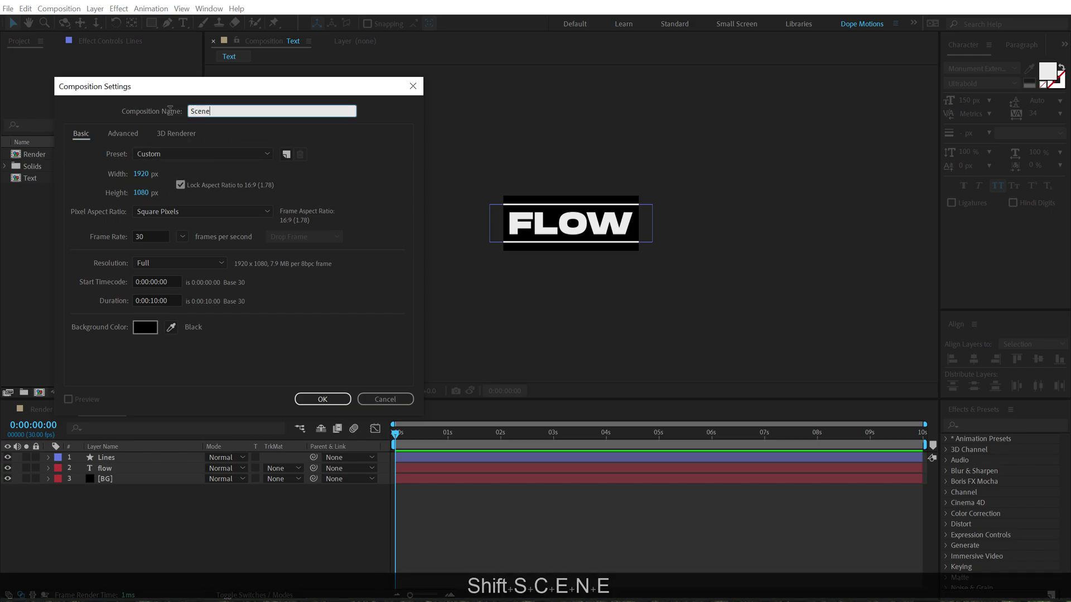
key(Return)
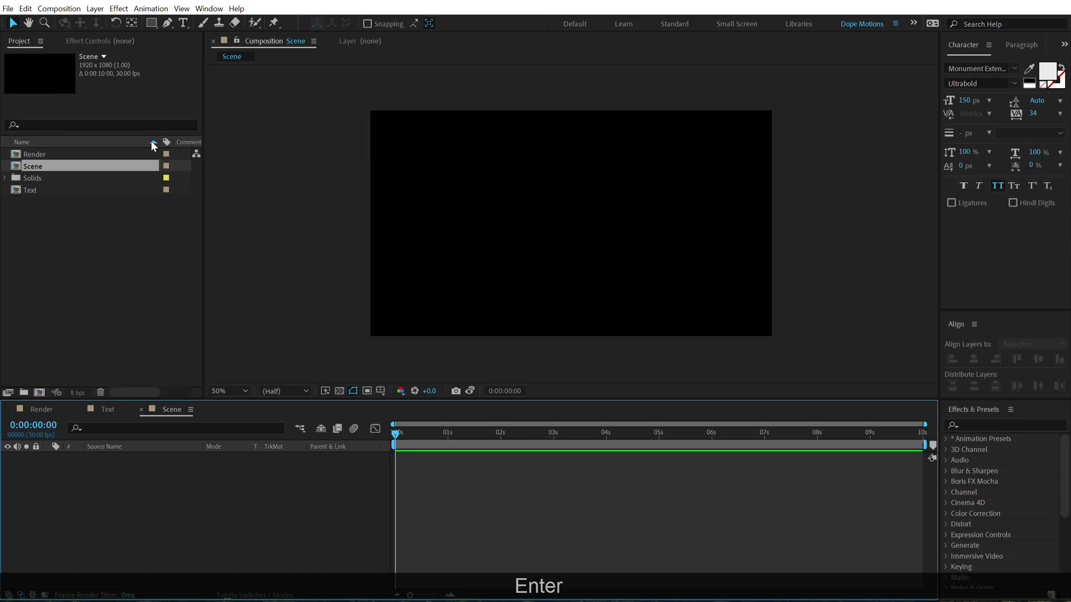
drag(38, 186, 146, 489)
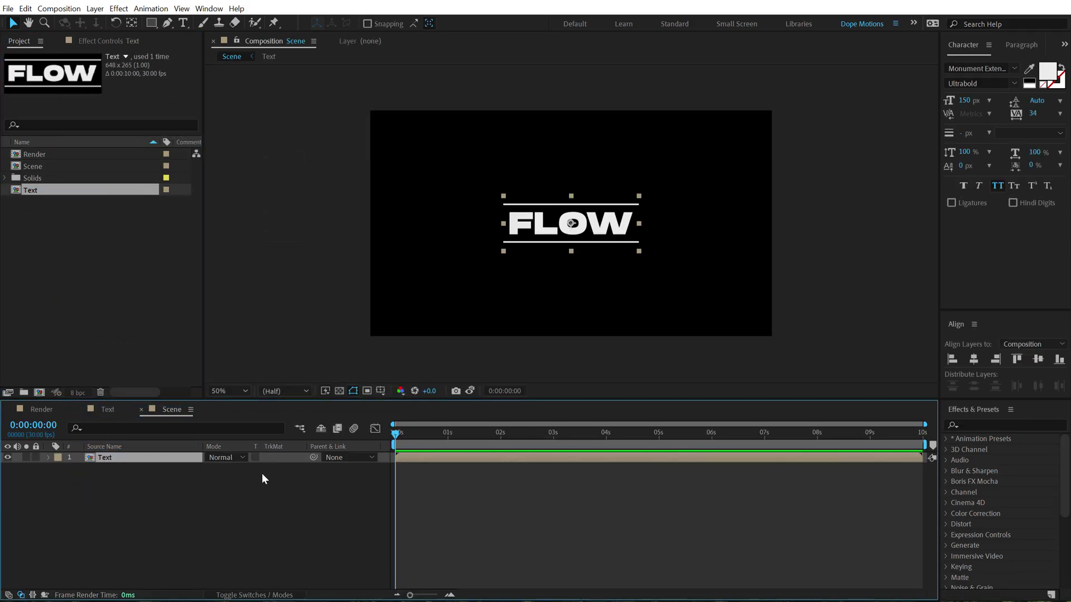
Step: Apply CC RepeTile with Expand Right and Left at 2000, and scale the layer to 78%
click(969, 425)
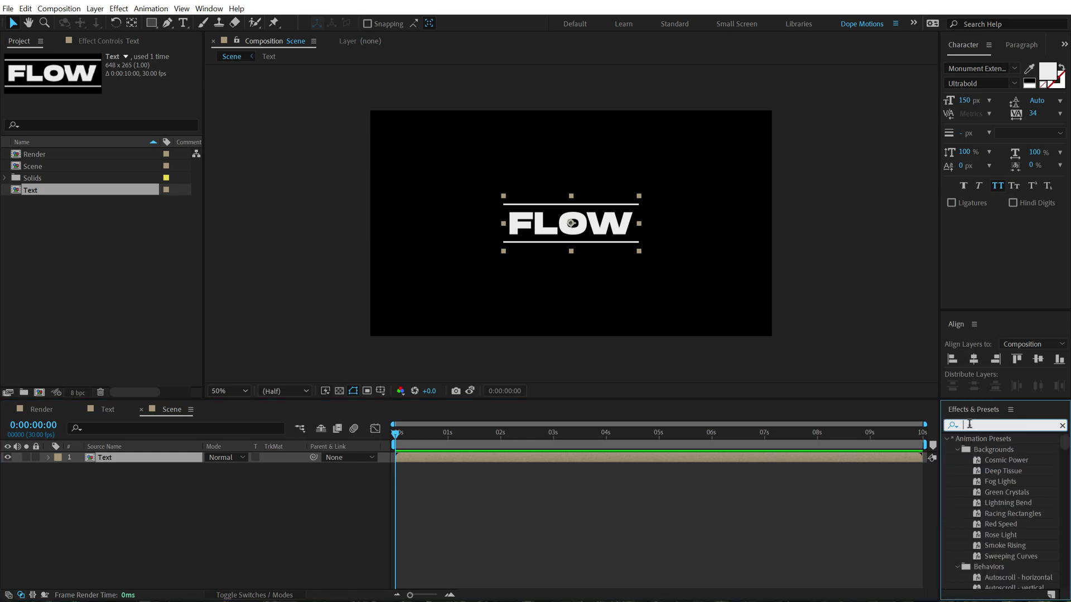
key(BackSpace)
text(ccre)
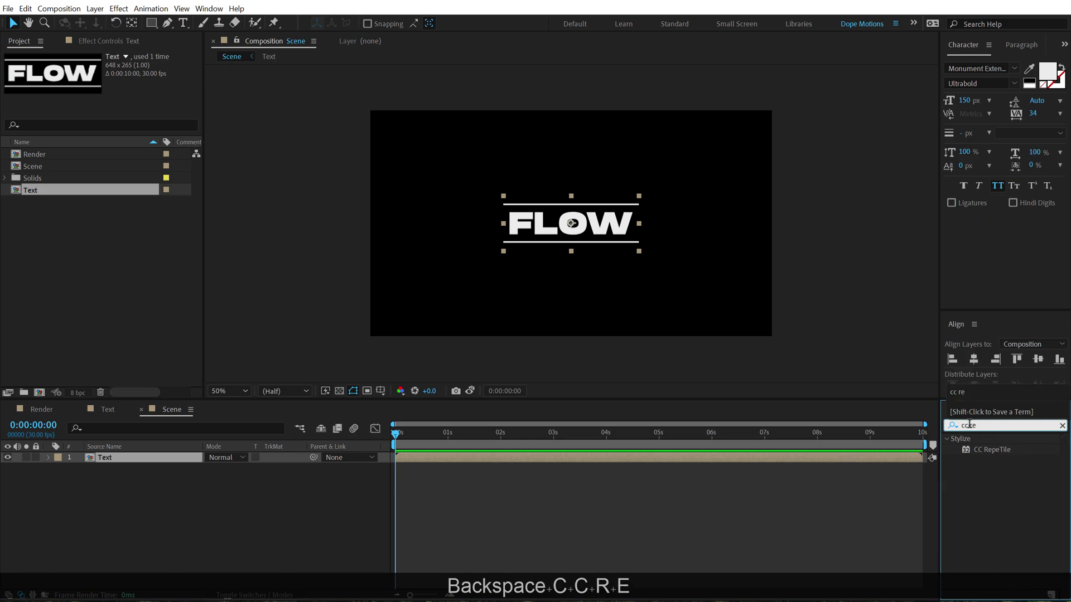
double_click(992, 447)
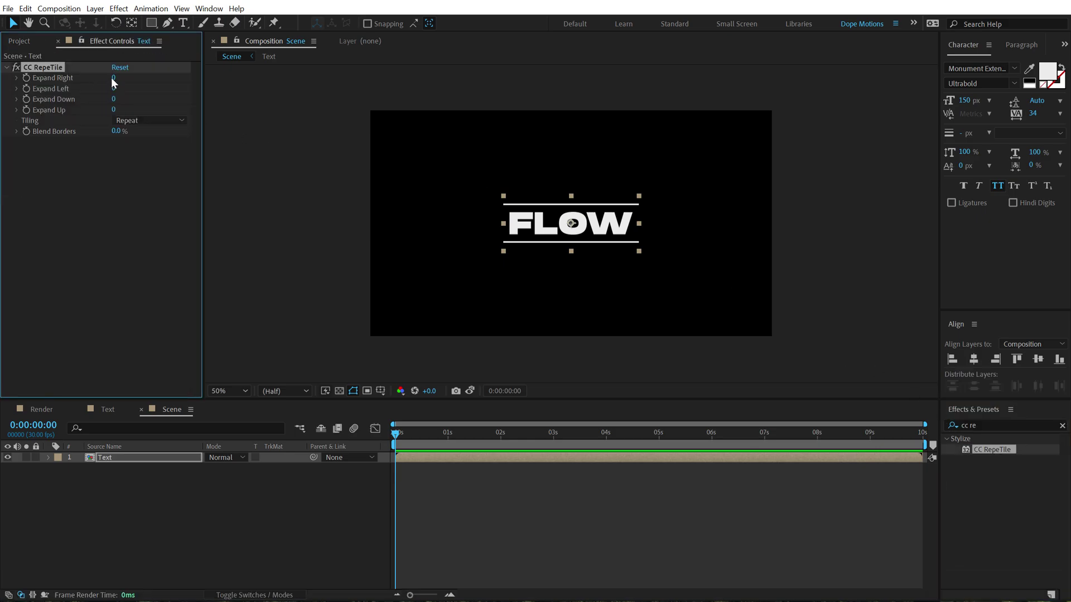
mouse_move(113, 78)
mouse_down()
mouse_move(145, 78)
mouse_move(119, 96)
mouse_up()
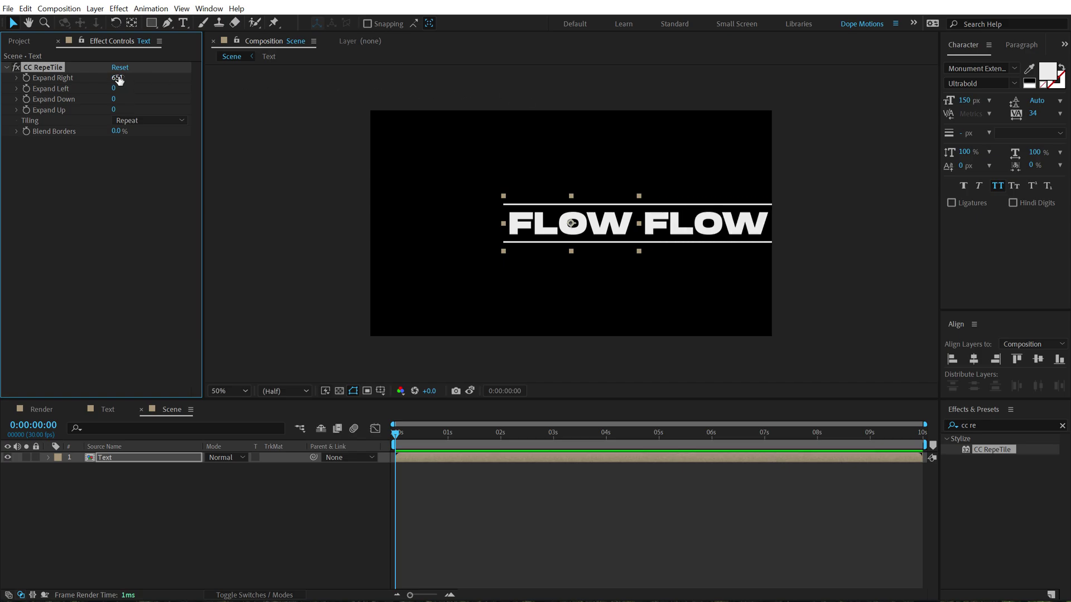
click(118, 78)
text(2000)
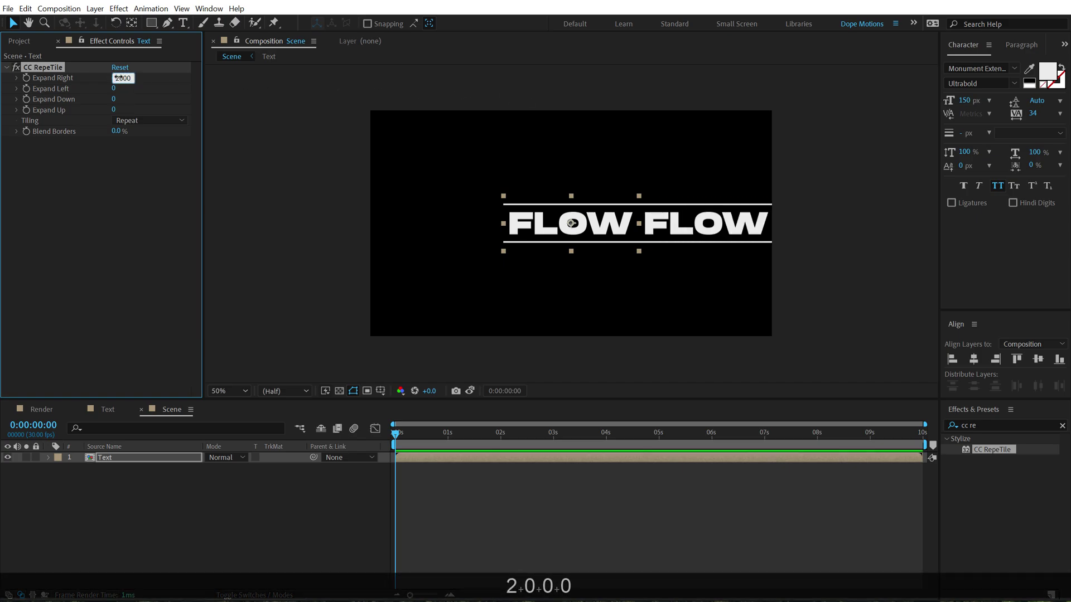
click(114, 89)
text(2)
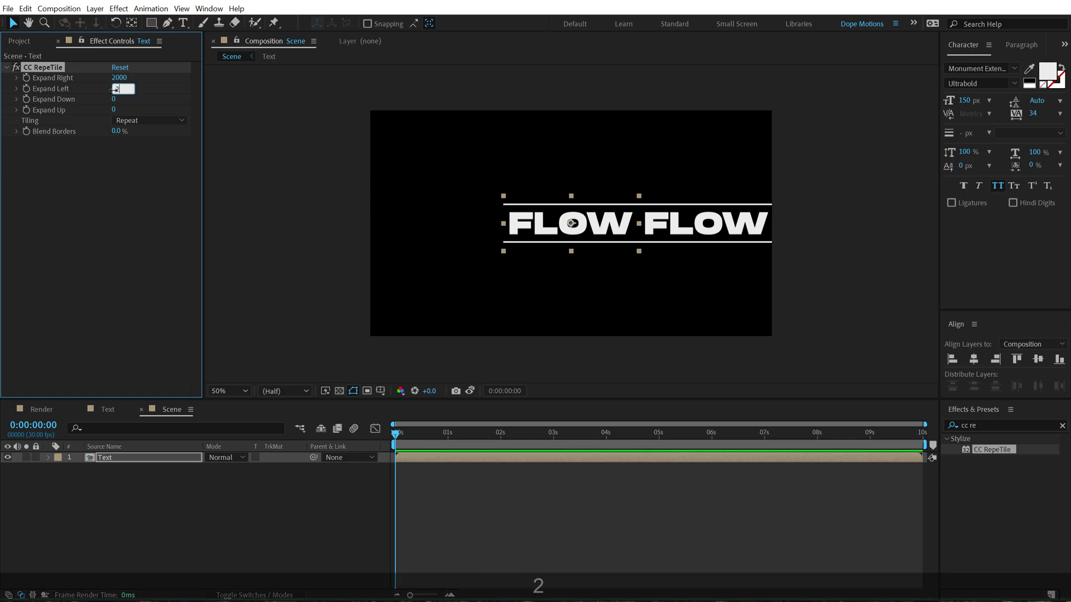
text(000)
click(108, 210)
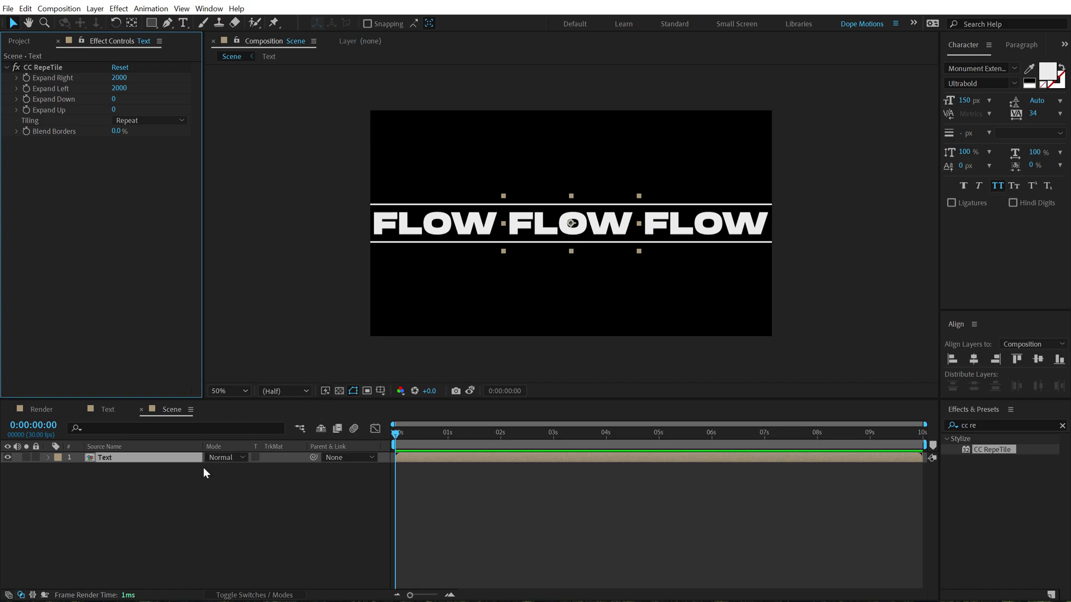
key(s)
drag(244, 474, 232, 474)
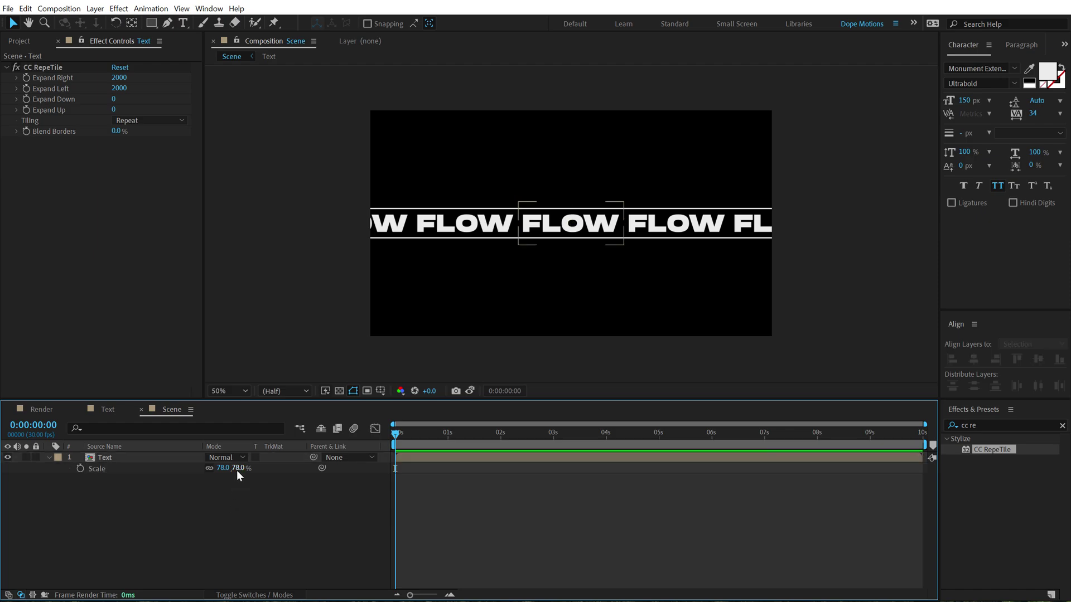
Step: Set the Text layer's scale to 80%
click(223, 468)
text(80)
key(Return)
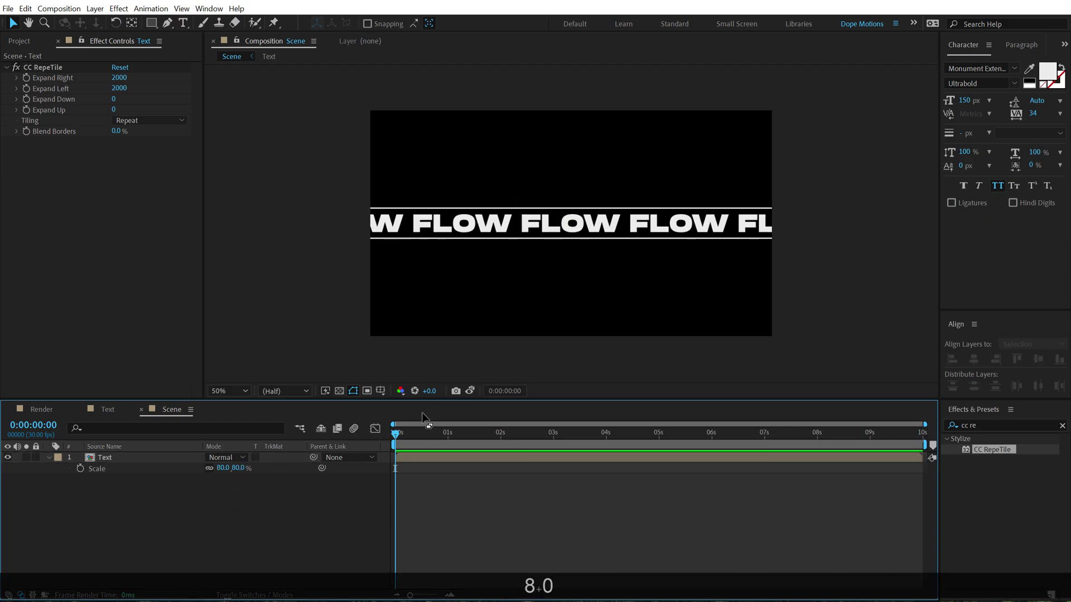
Step: Keyframe Position from x 338 at 0 s to x 1452 at the end, then preview
click(117, 458)
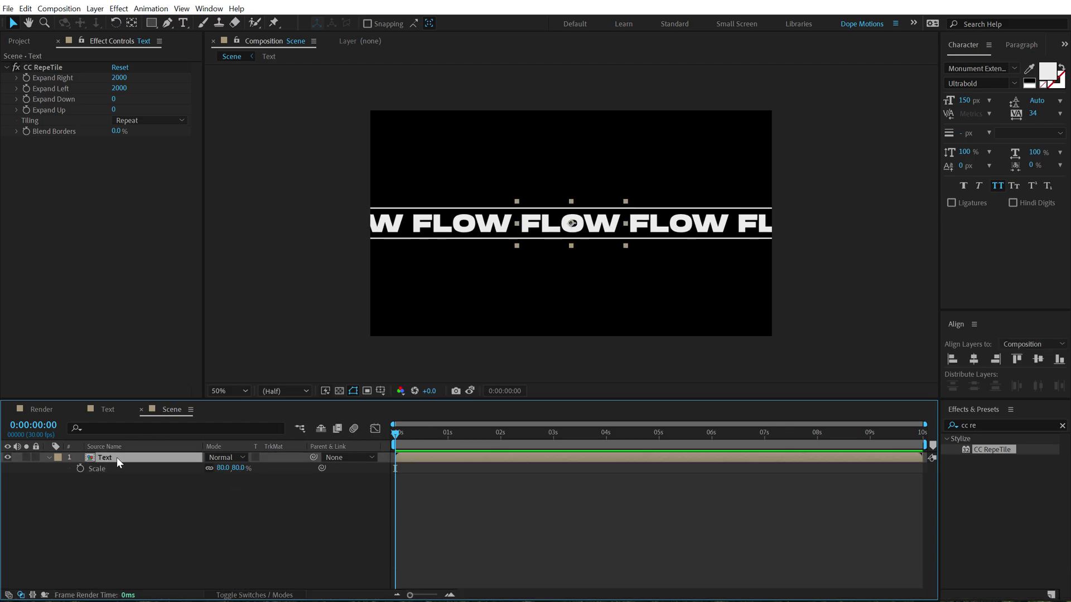
key(p)
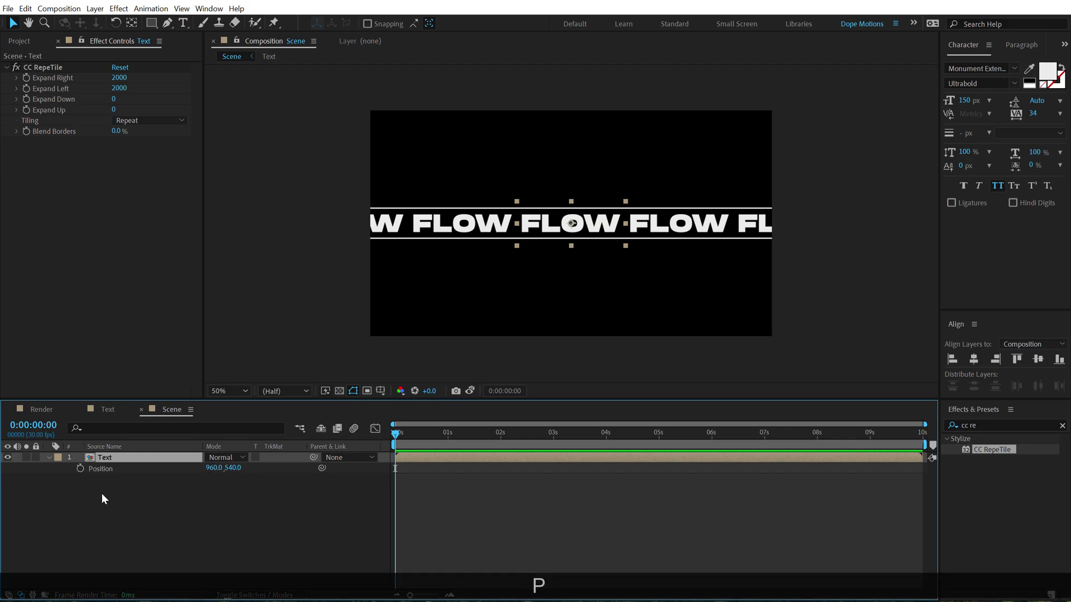
click(80, 470)
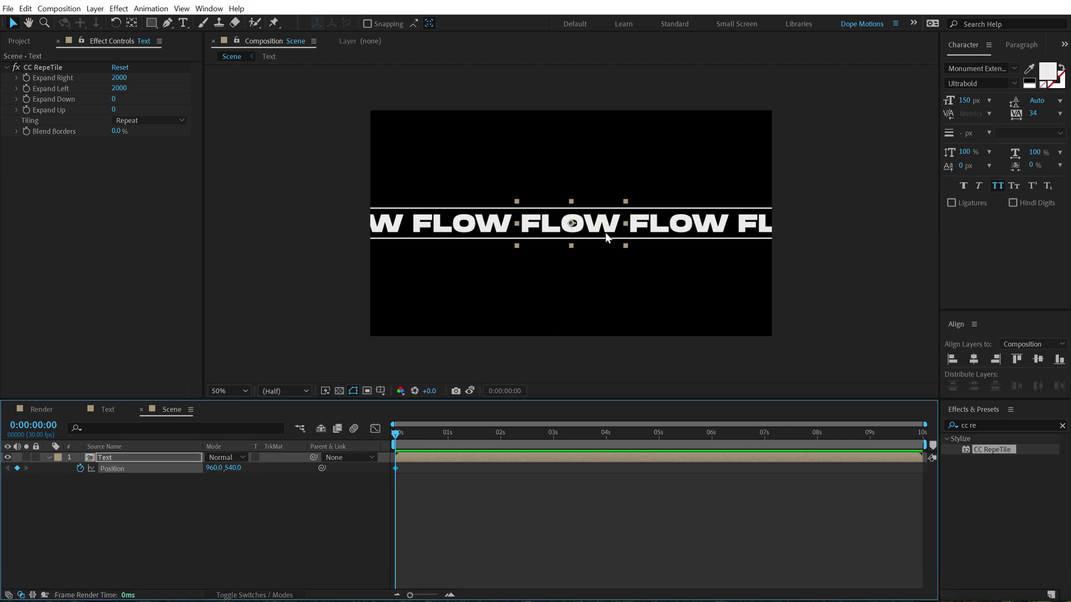
drag(605, 235, 467, 231)
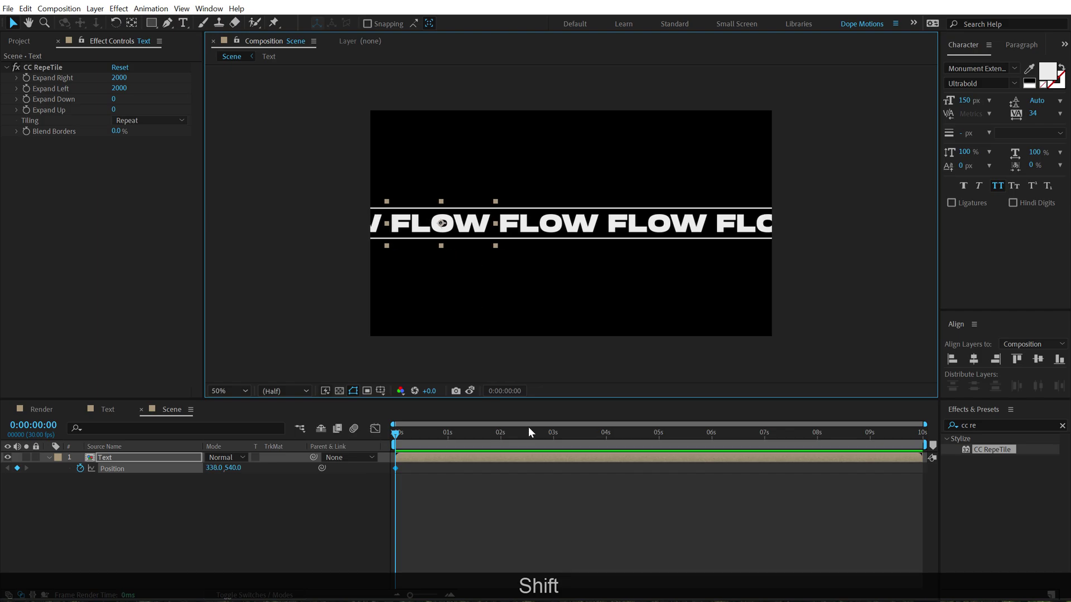
click(587, 434)
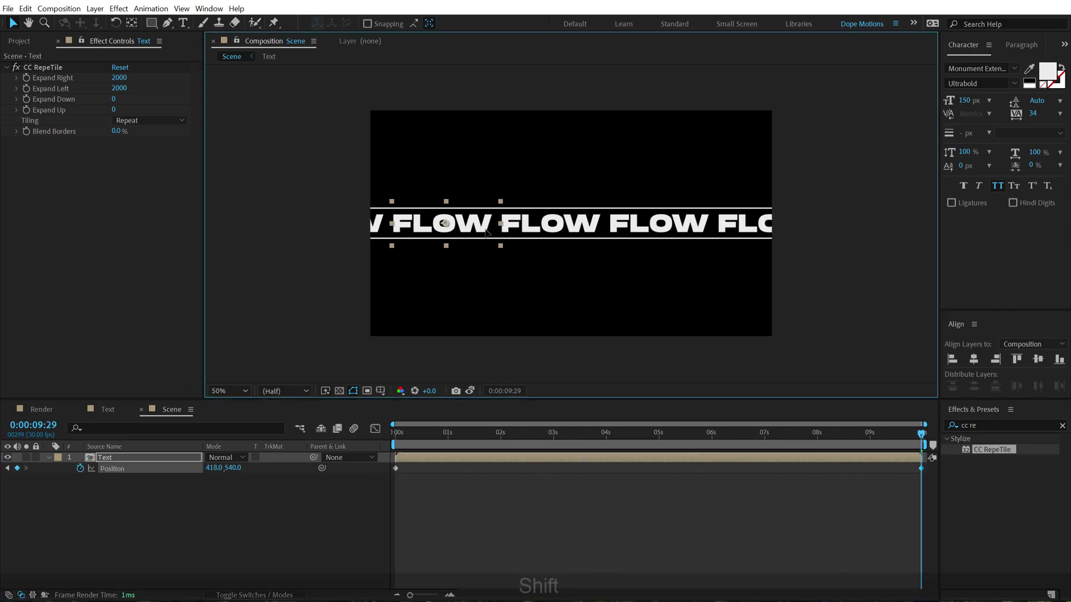
drag(449, 233, 682, 237)
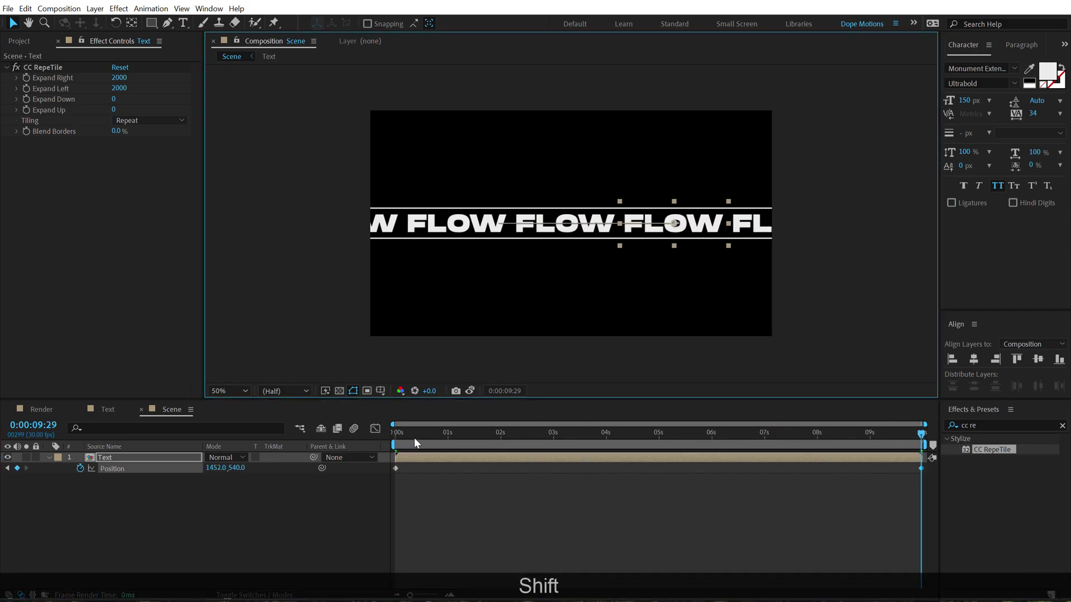
key(Home)
key(space)
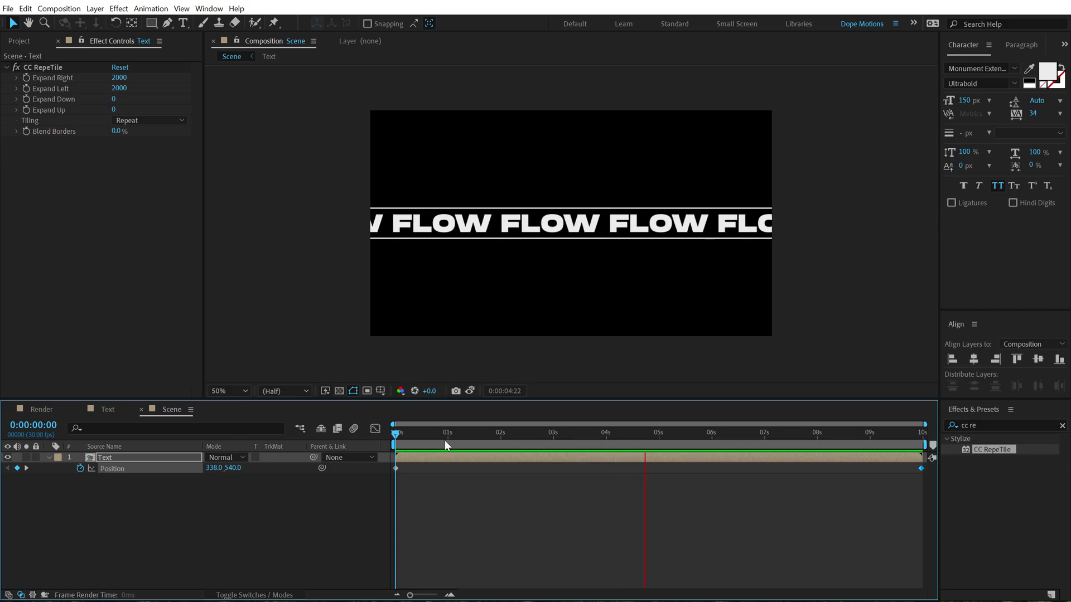
key(space)
Step: Add the Scene comp as a layer in the Render composition
click(48, 457)
click(118, 346)
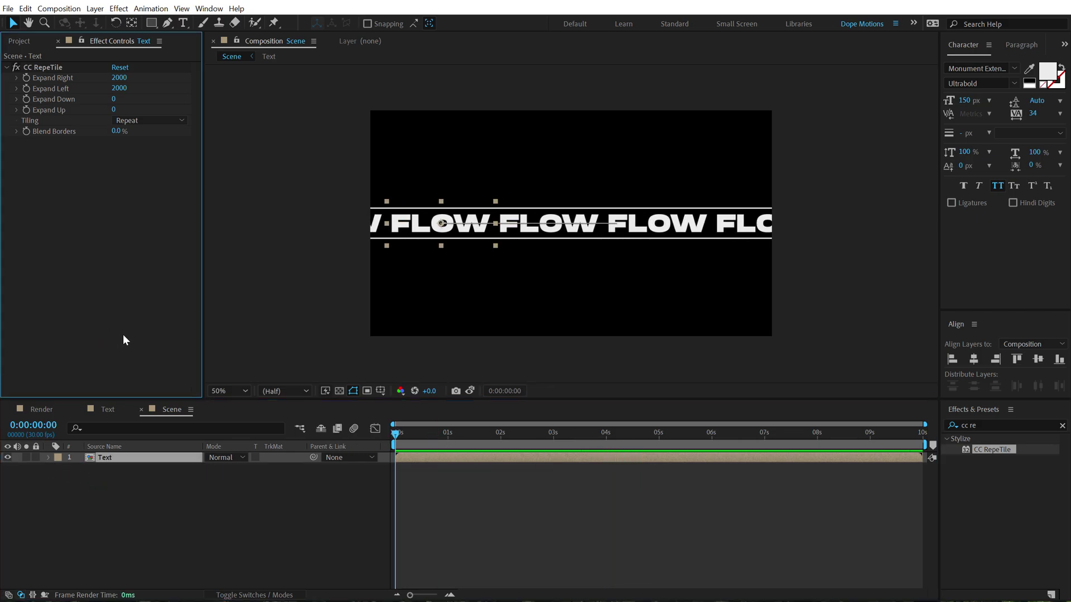
click(27, 43)
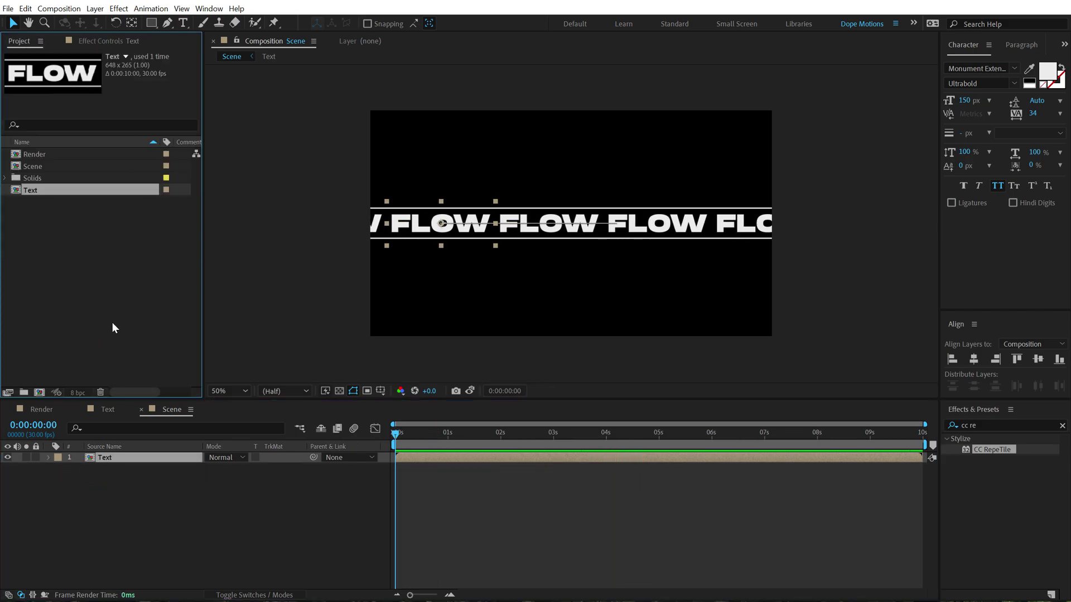
click(43, 410)
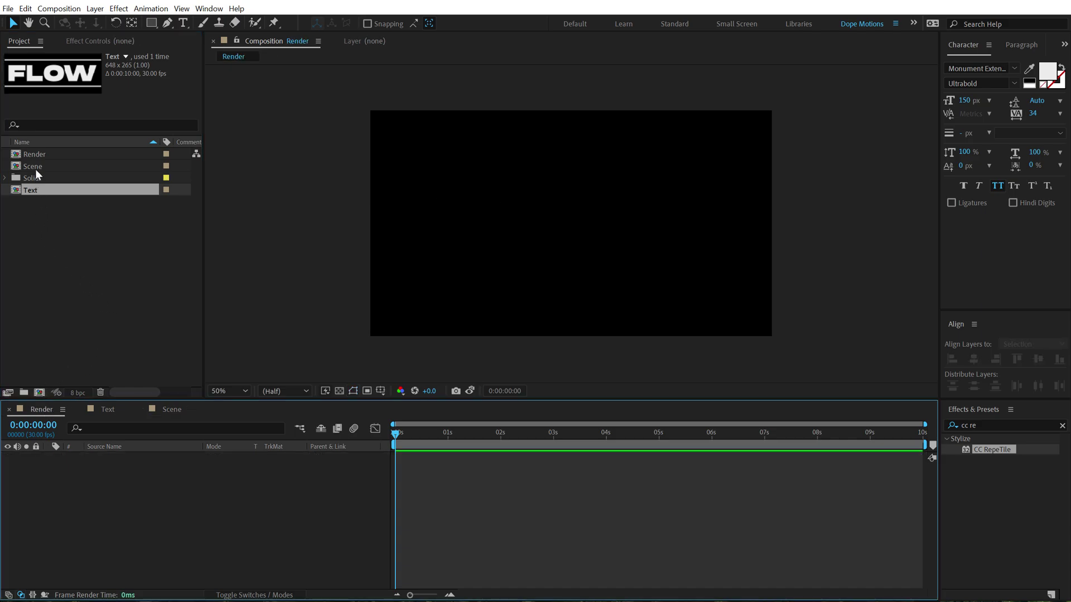
drag(34, 167, 116, 492)
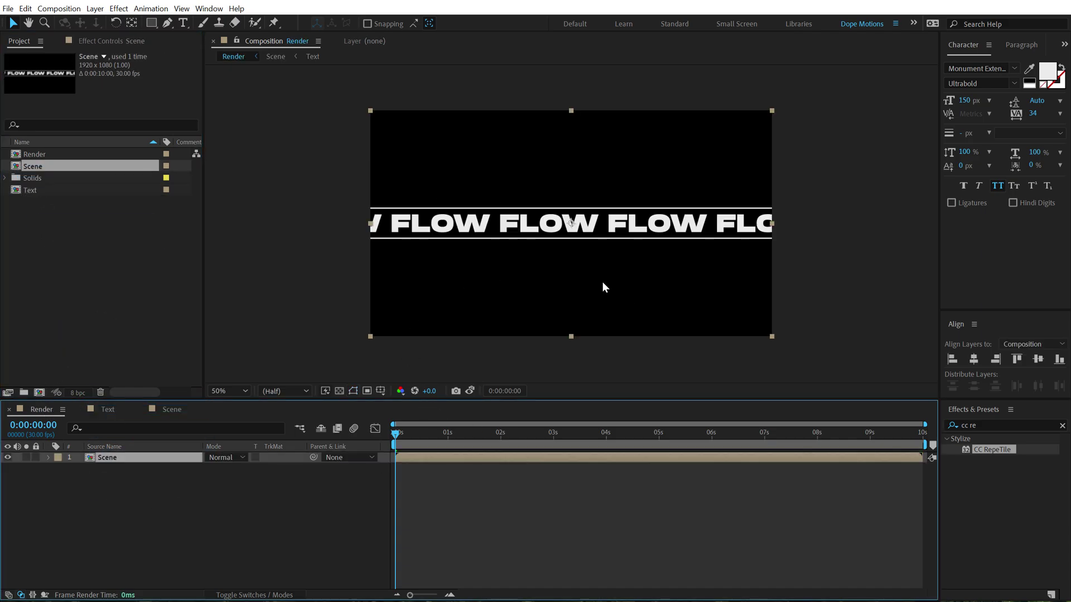
Step: Apply CC Cylinder to the Scene layer via an Effects & Presets search
click(987, 425)
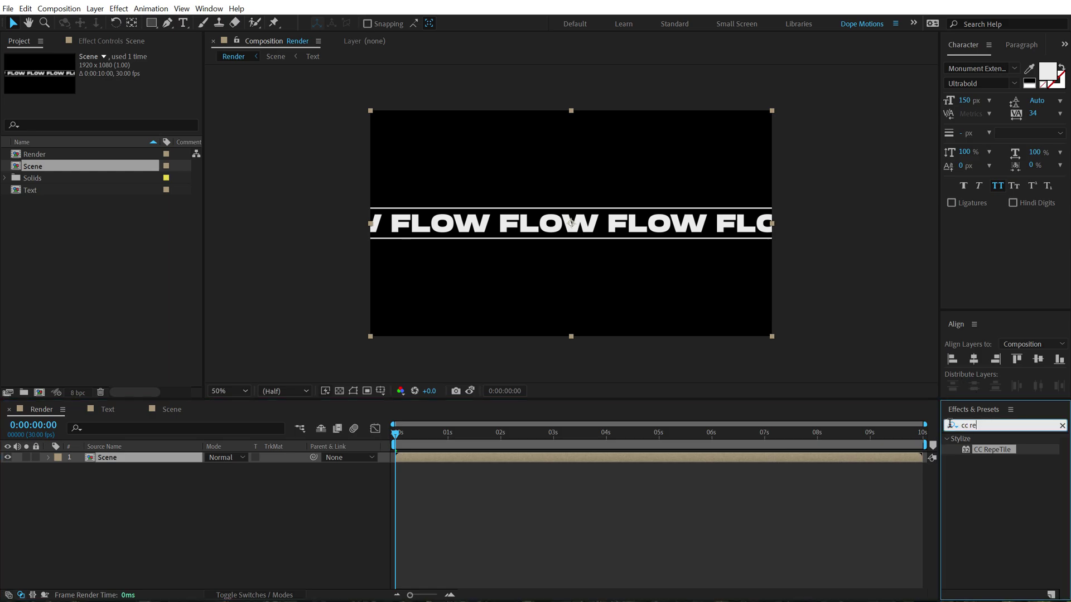
text(cc cy)
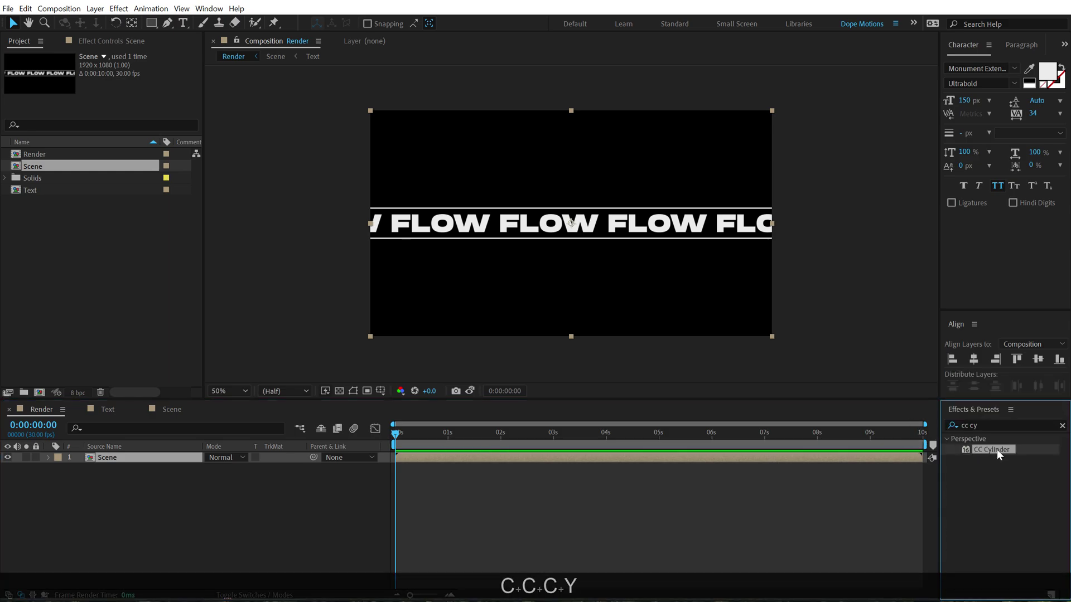
double_click(992, 450)
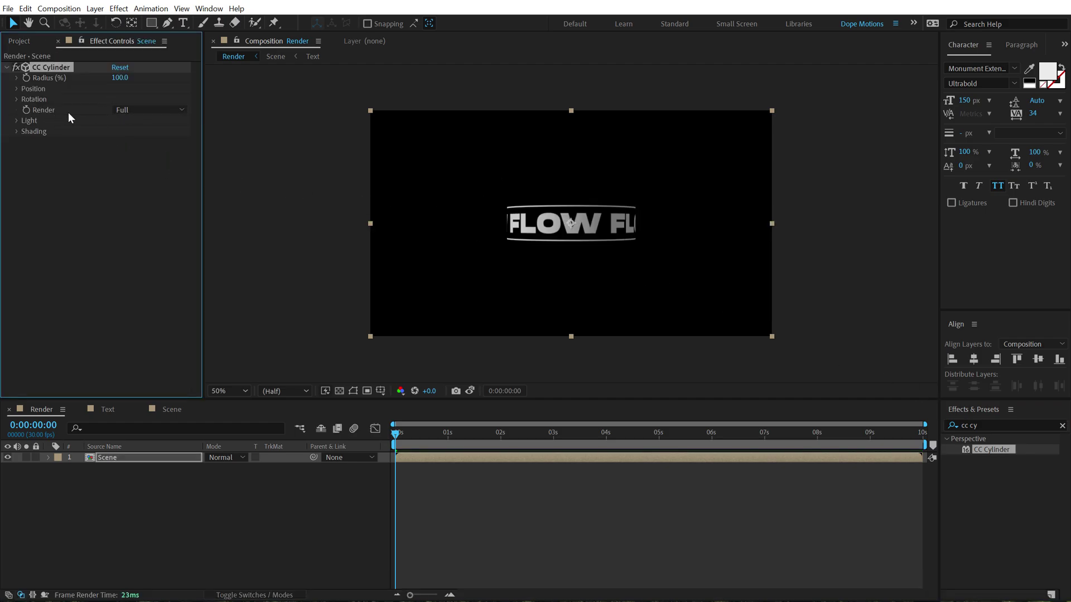
Step: Render the cylinder outside only, set Position Y 150 and Rotation X 20, and keyframe both
click(142, 111)
click(139, 135)
drag(203, 170, 240, 168)
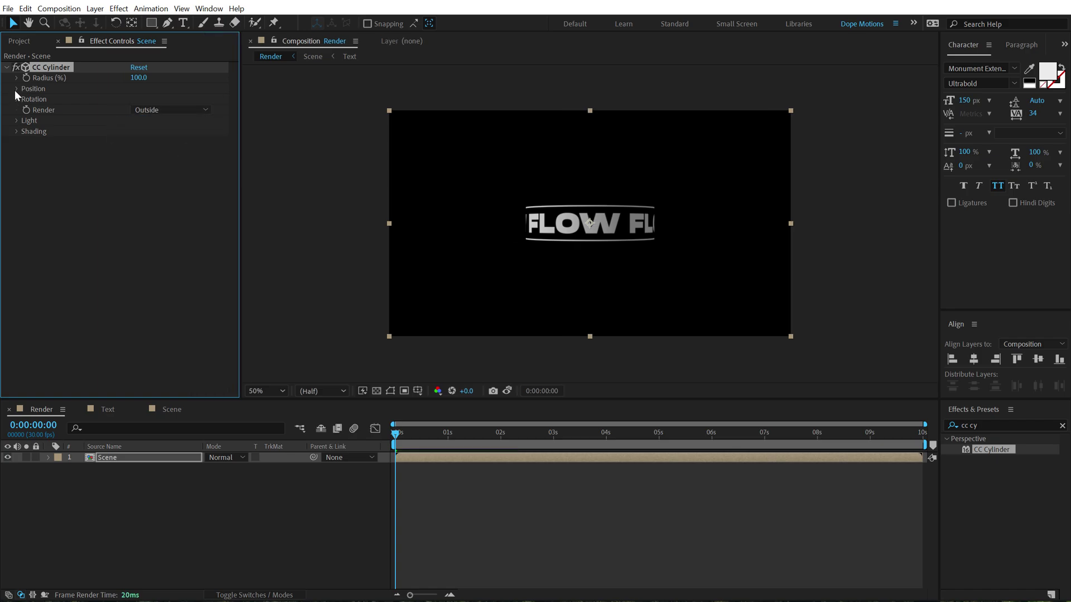
click(16, 89)
click(16, 132)
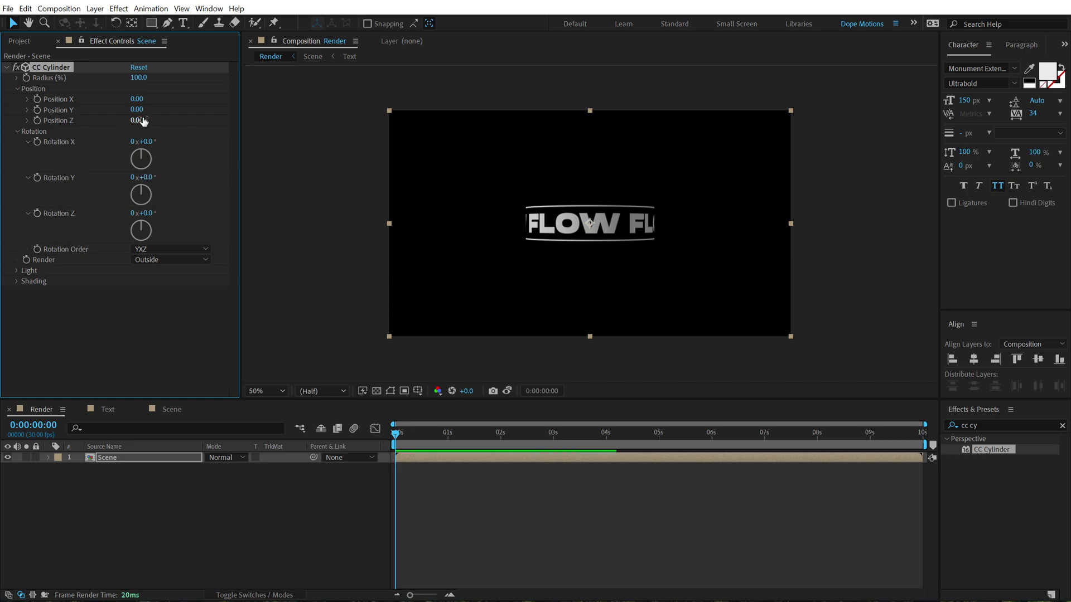
drag(137, 109, 160, 139)
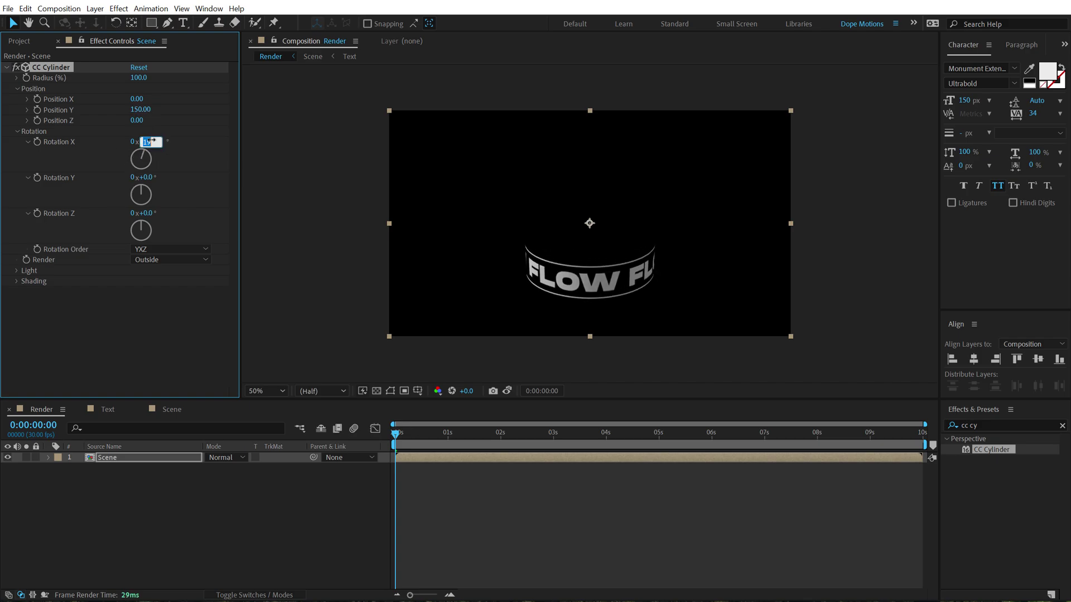
text(20)
key(Return)
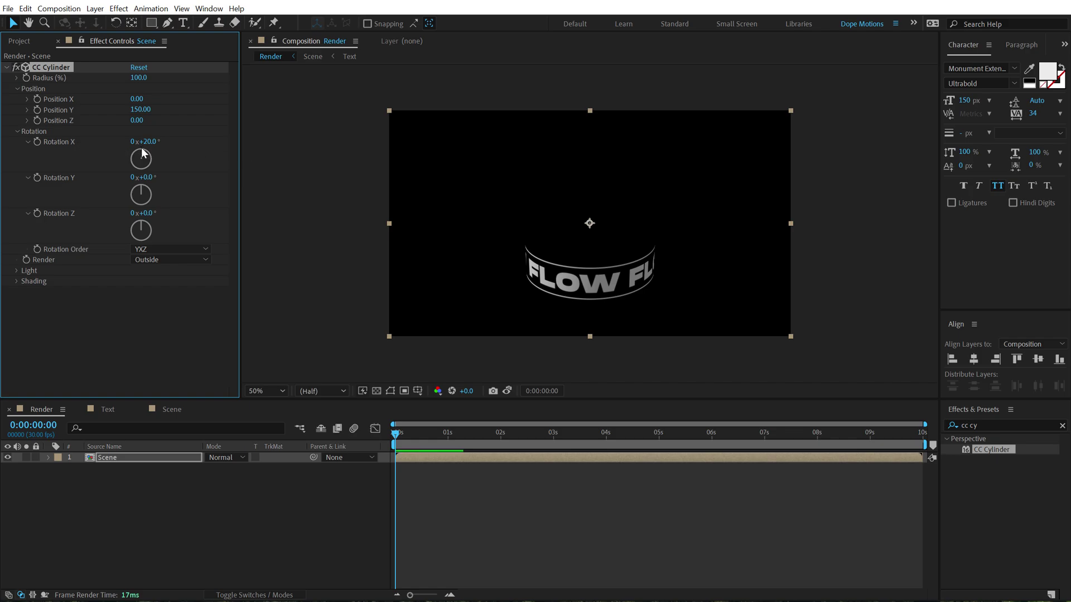
click(37, 110)
click(37, 142)
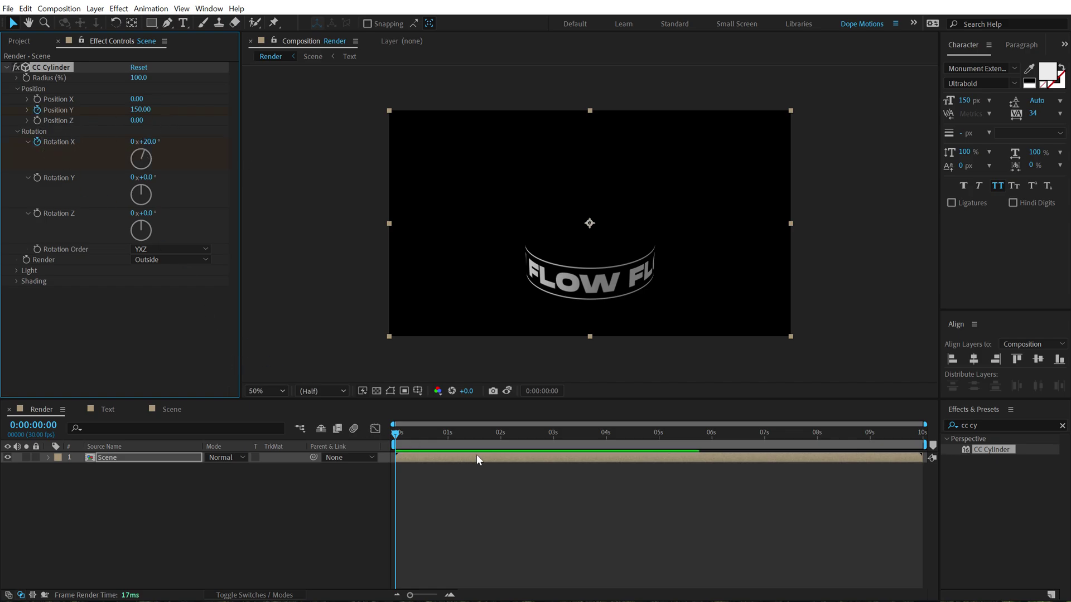
Step: At 1:10, set Position Y to -140 and Rotation X to -20
click(463, 437)
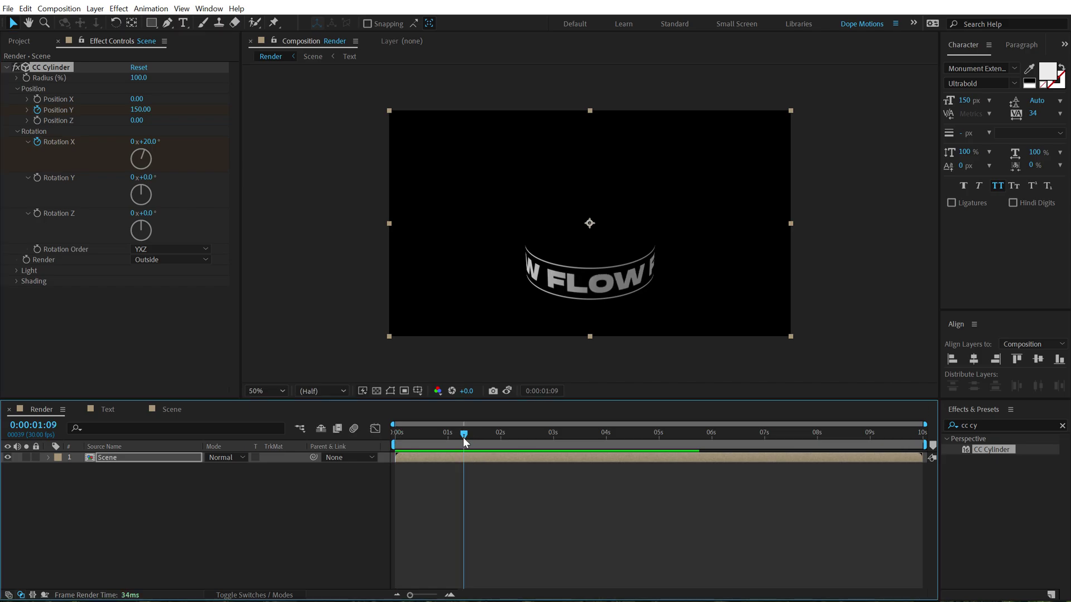
key(Page_Down)
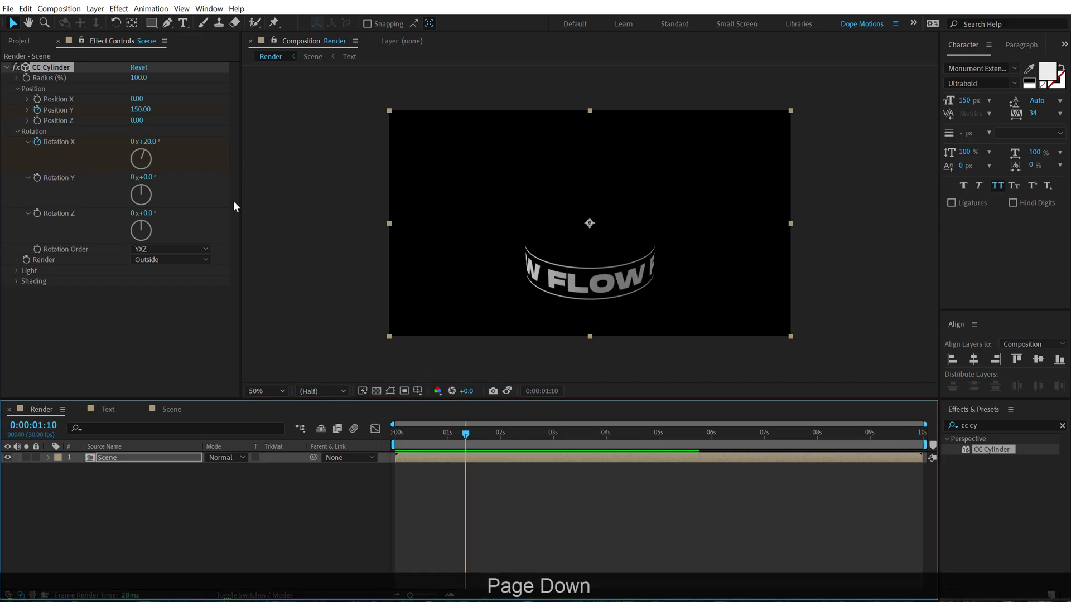
drag(143, 116, 124, 112)
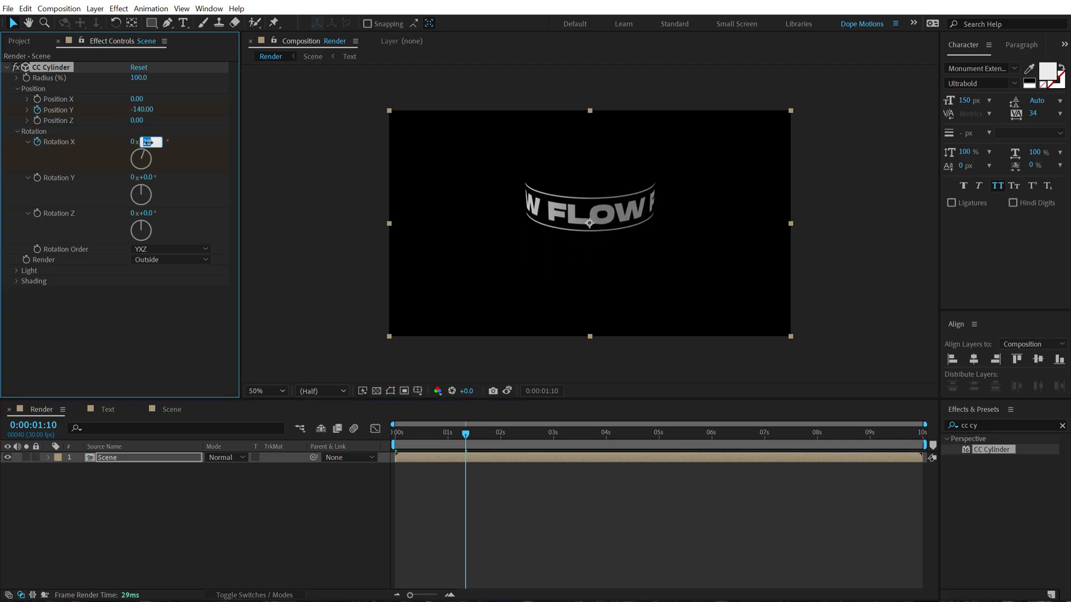
text(-20)
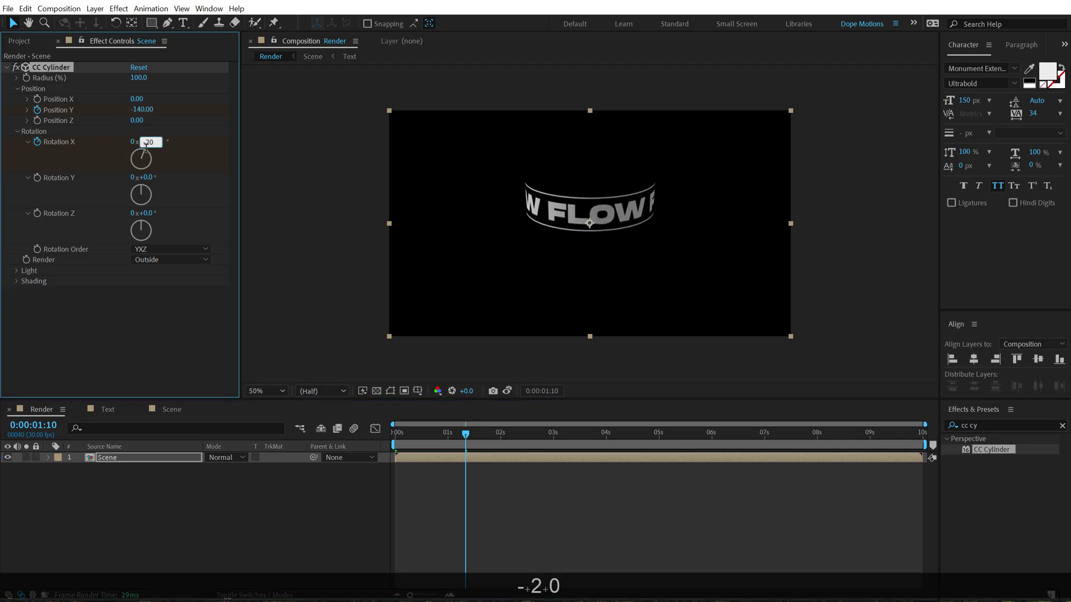
click(110, 345)
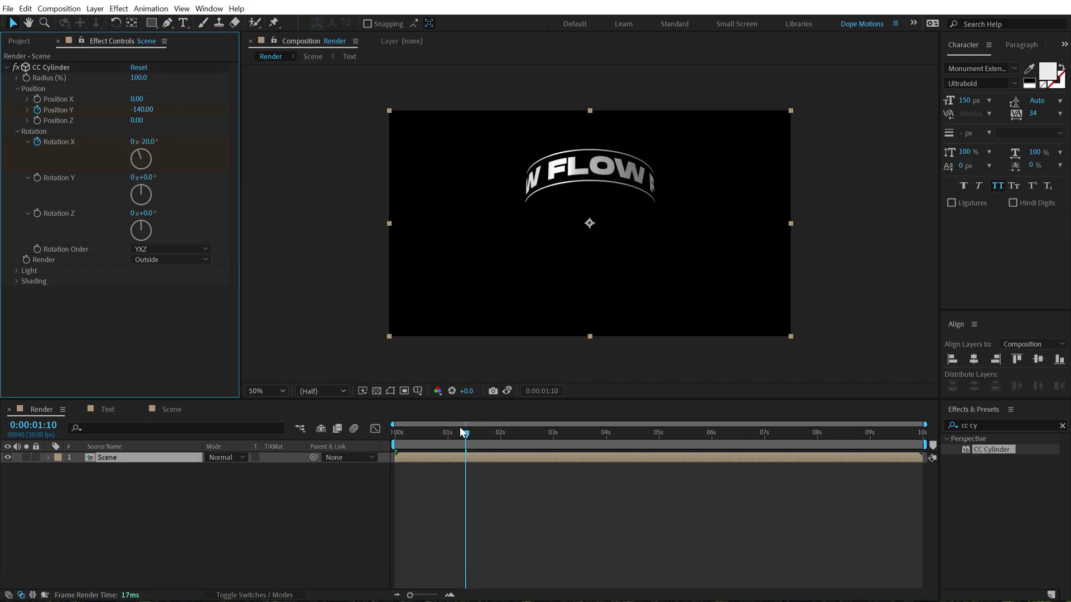
Step: Preview the cylinder's rise-and-tilt animation from the start
key(u)
drag(448, 429, 376, 432)
key(space)
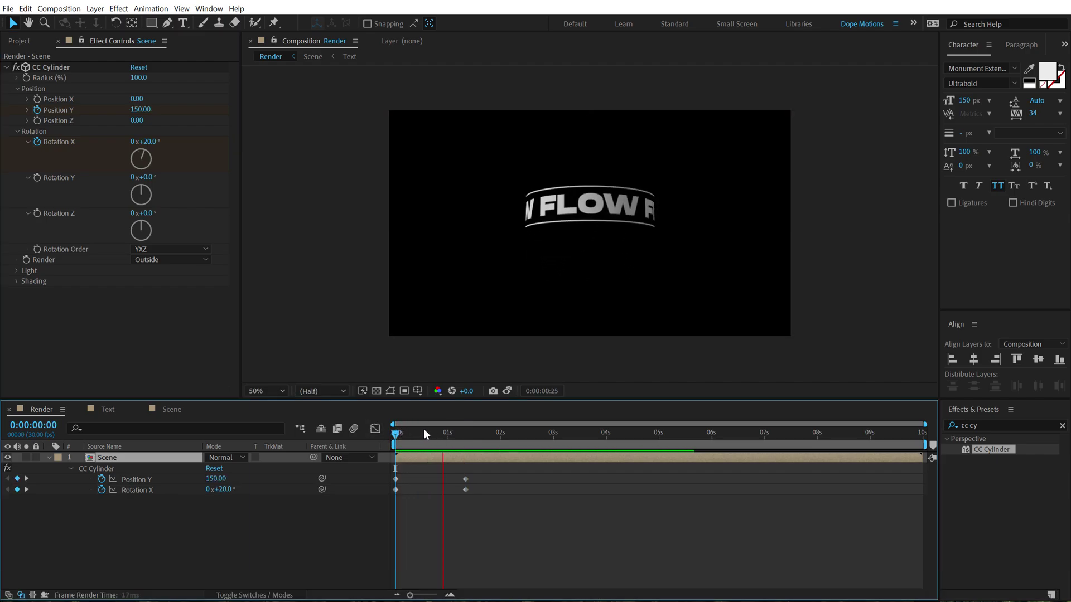
key(space)
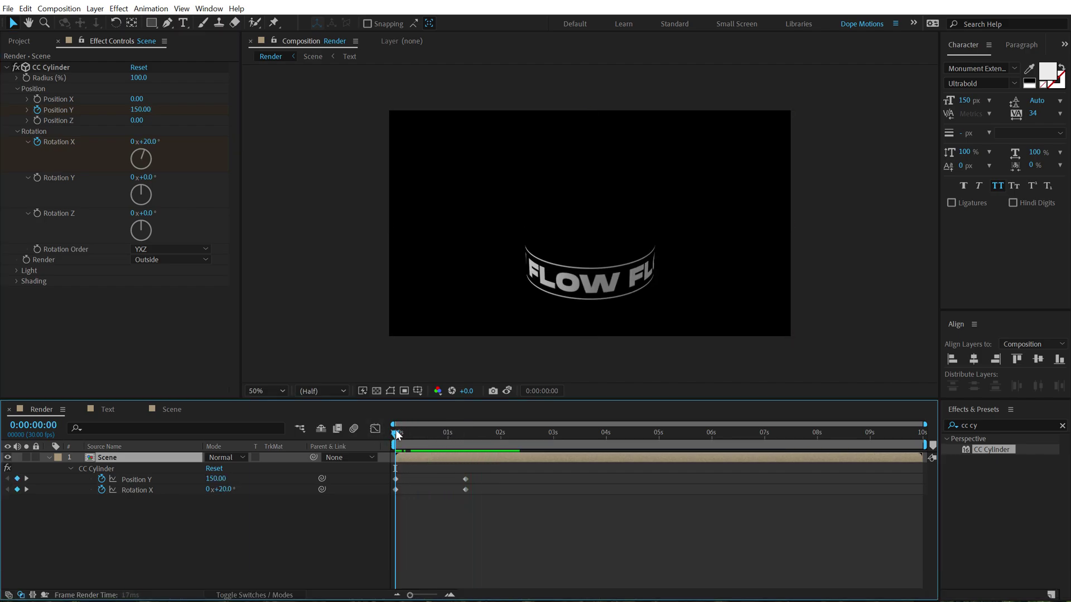
key(space)
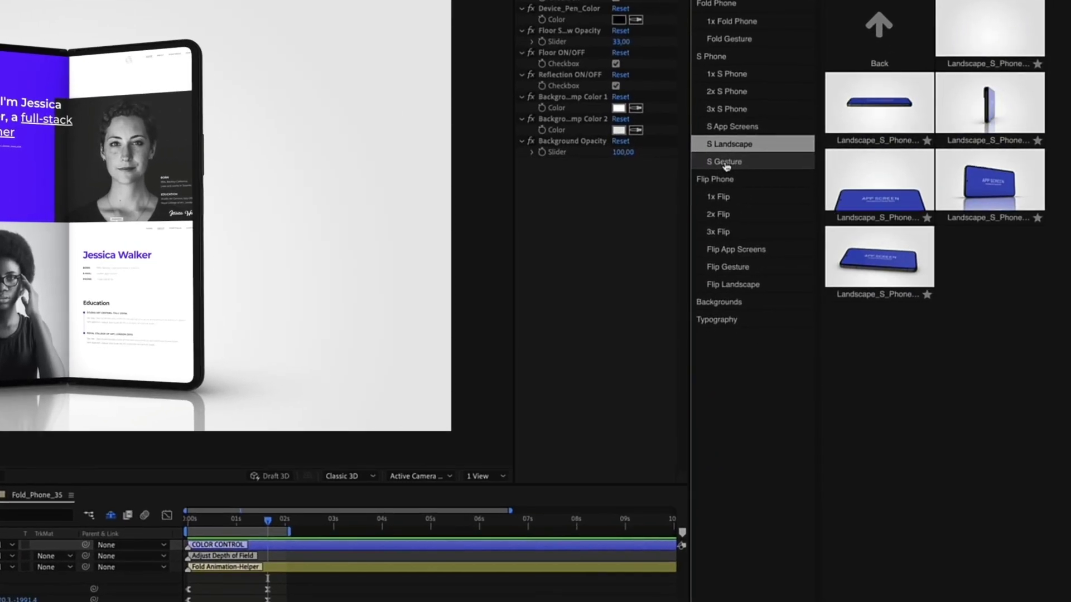
click(728, 130)
click(722, 112)
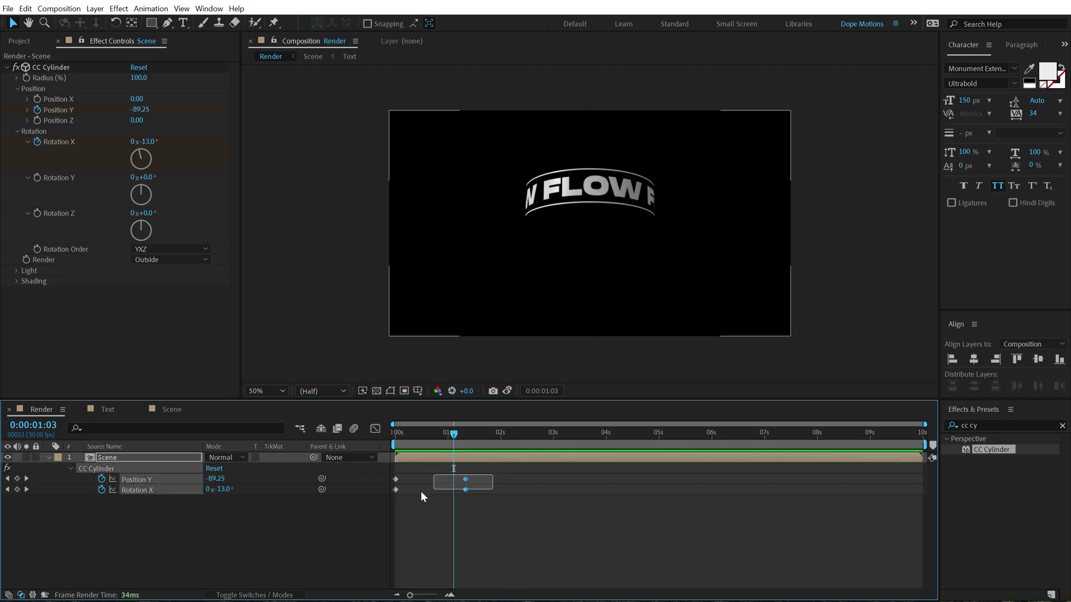
Step: Apply Easy Ease to the cylinder keyframes and scrub through the result
right_click(465, 489)
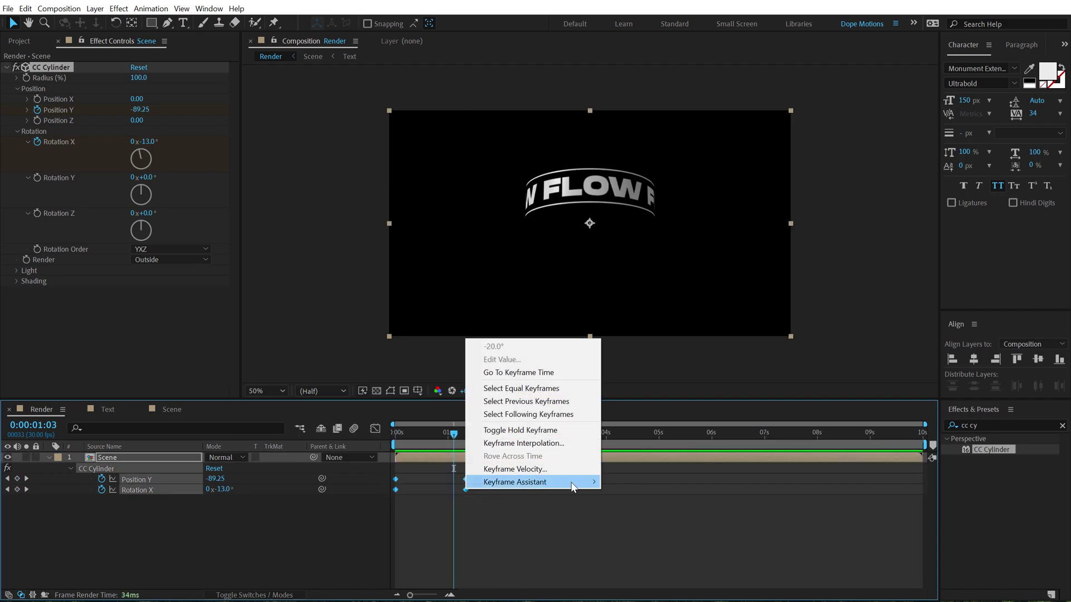
mouse_move(580, 482)
click(639, 521)
click(488, 534)
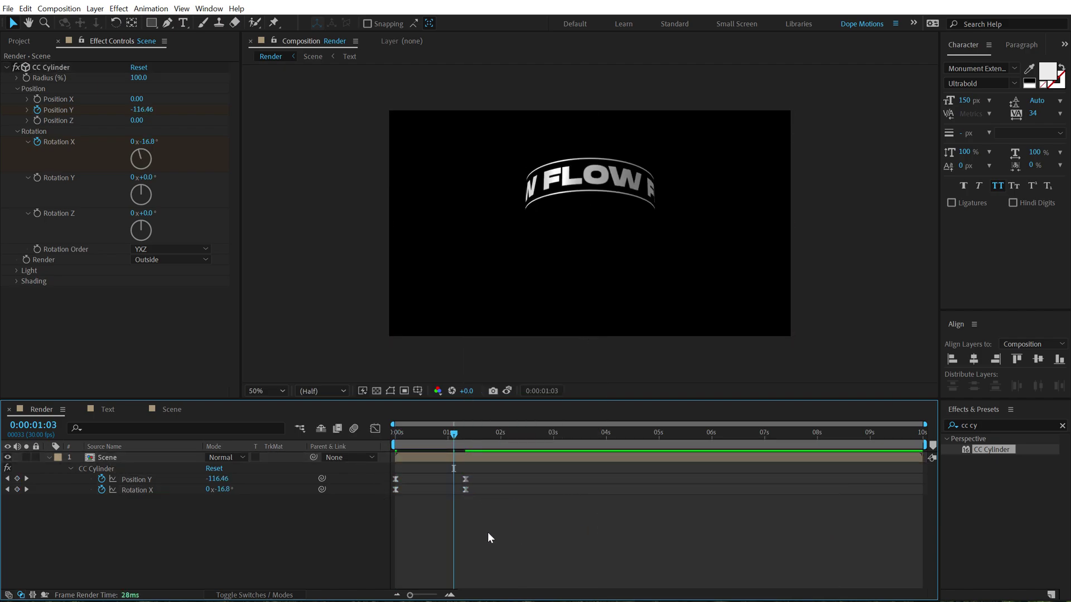
drag(404, 438, 520, 444)
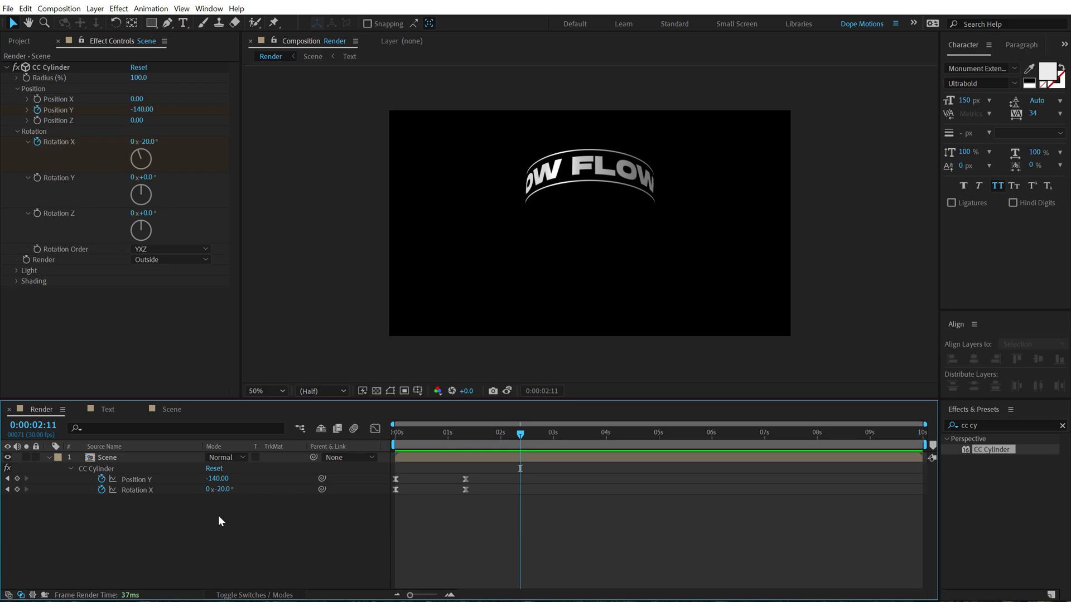
Step: Add a loopOut("pingpong") expression to the cylinder's Position Y
alt+click(102, 479)
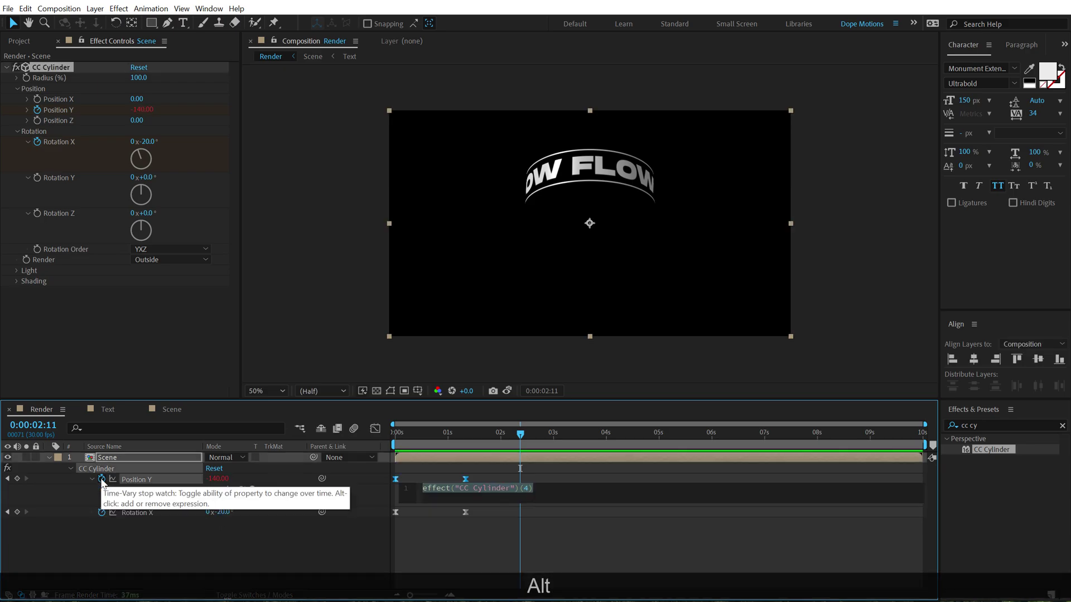
text(loopOut)
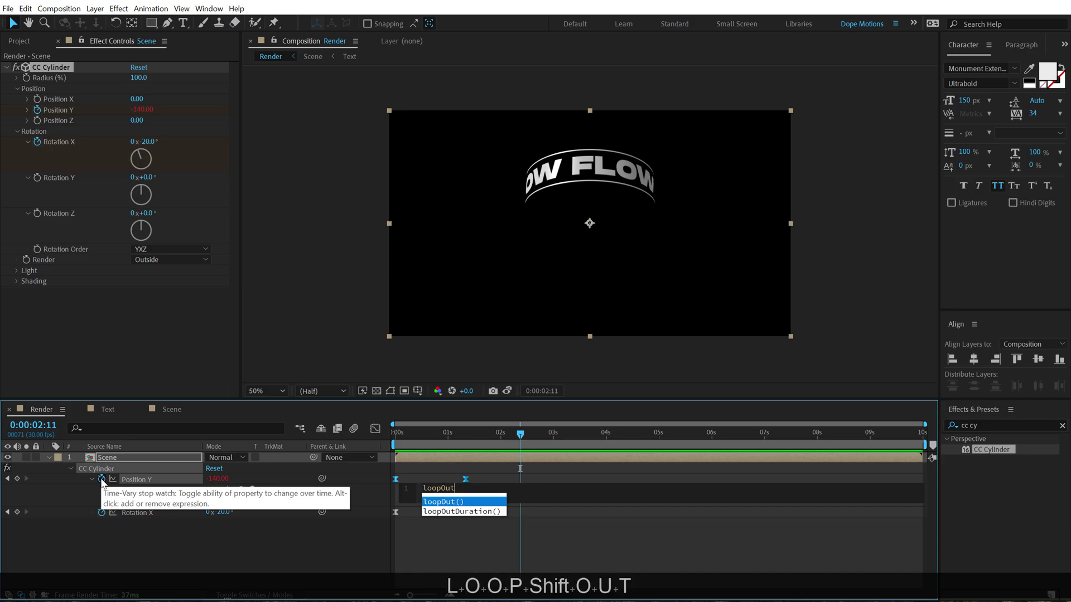
key(Return)
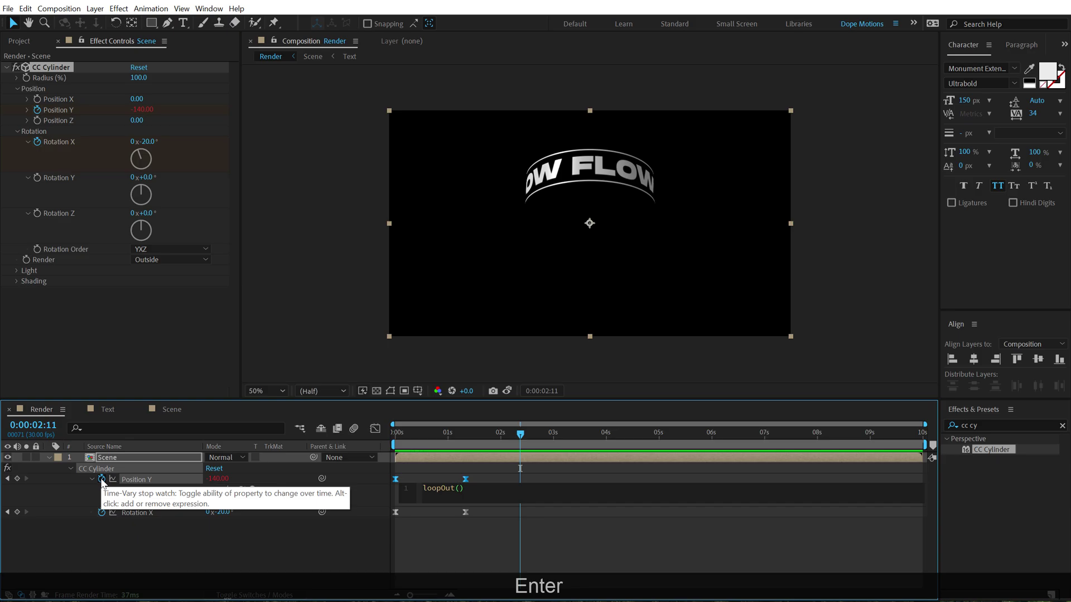
text(")
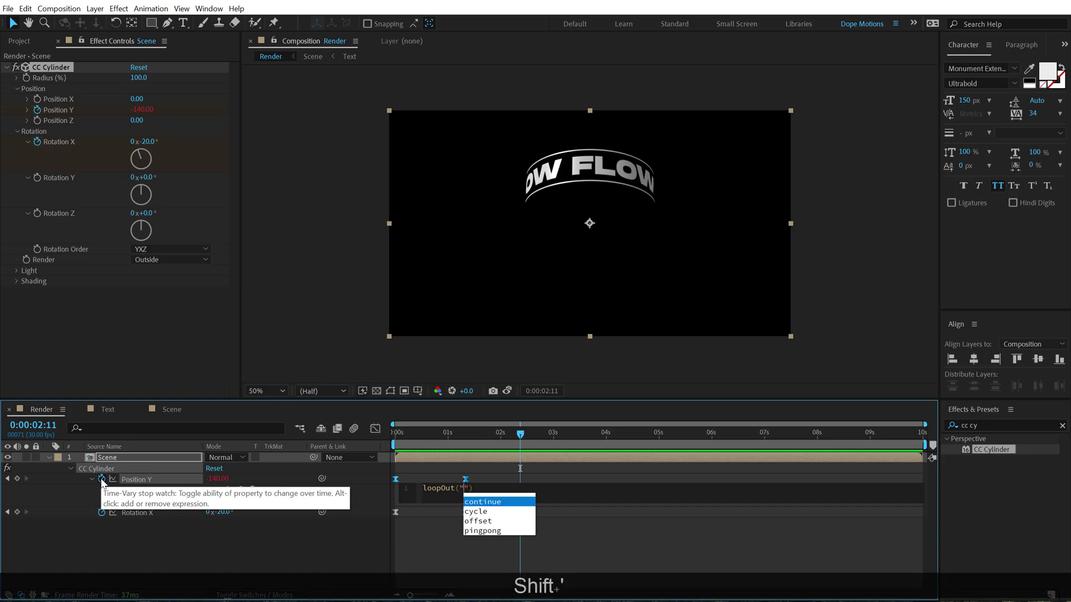
text(pingpong)
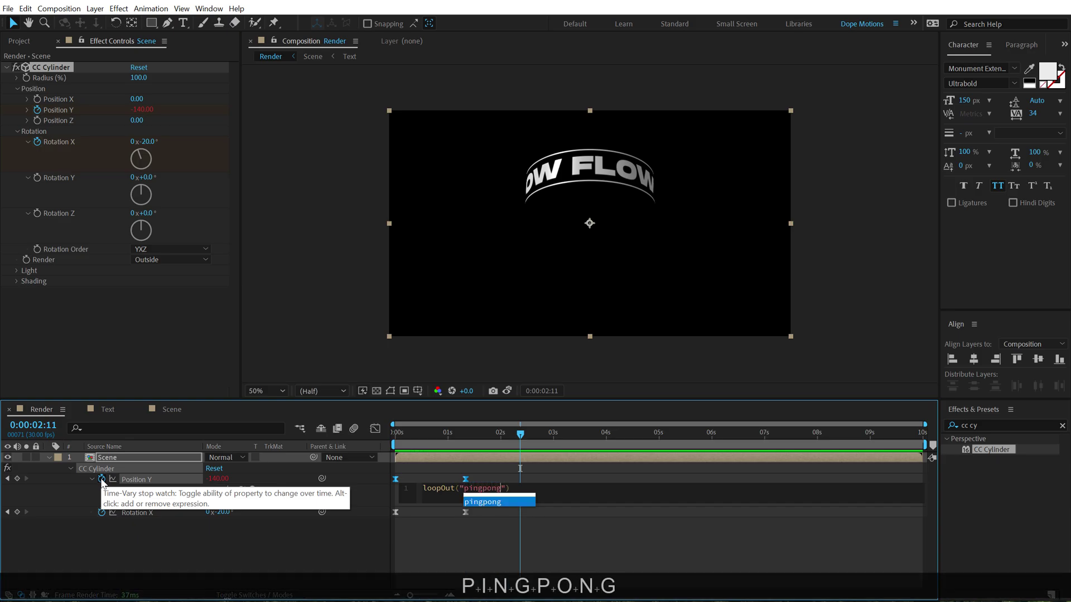
key(ctrl+c)
Step: Copy Position Y's loopOut("pingpong") expression onto the Rotation X property
click(505, 491)
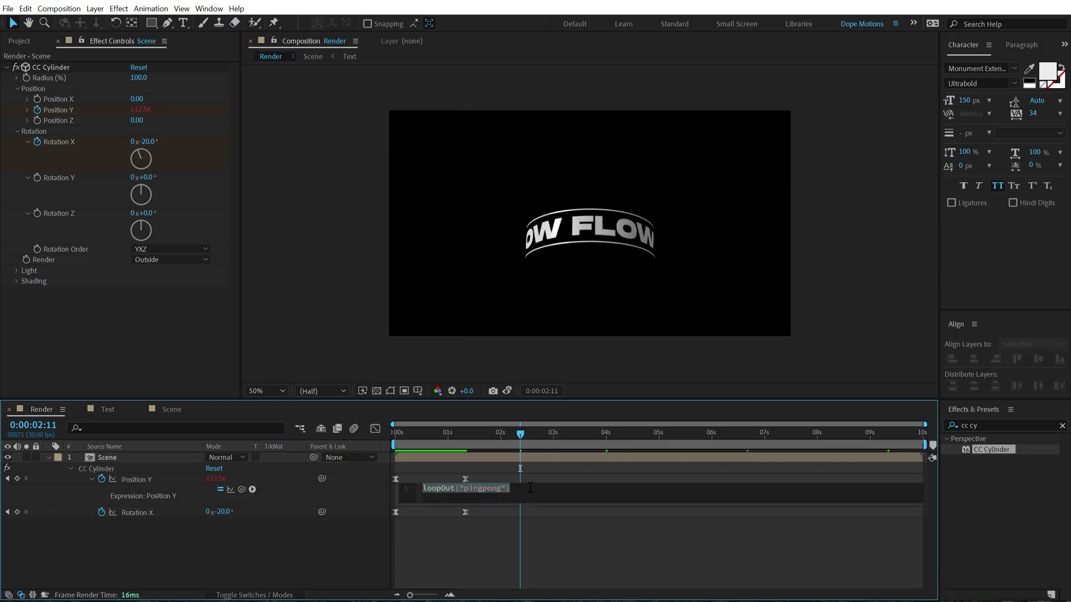
key(ctrl+c)
click(119, 533)
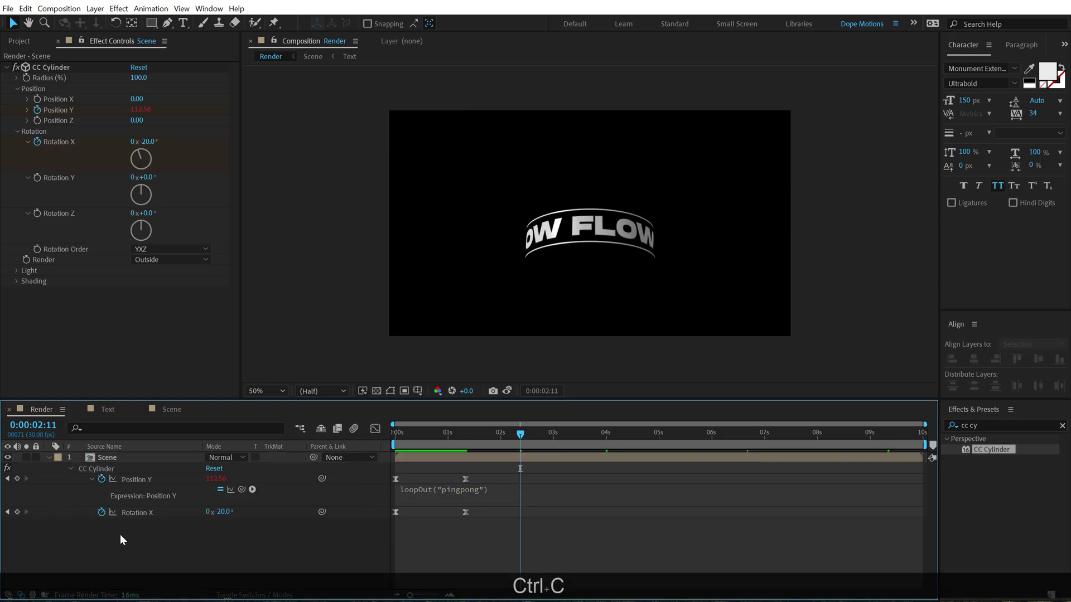
alt+click(102, 513)
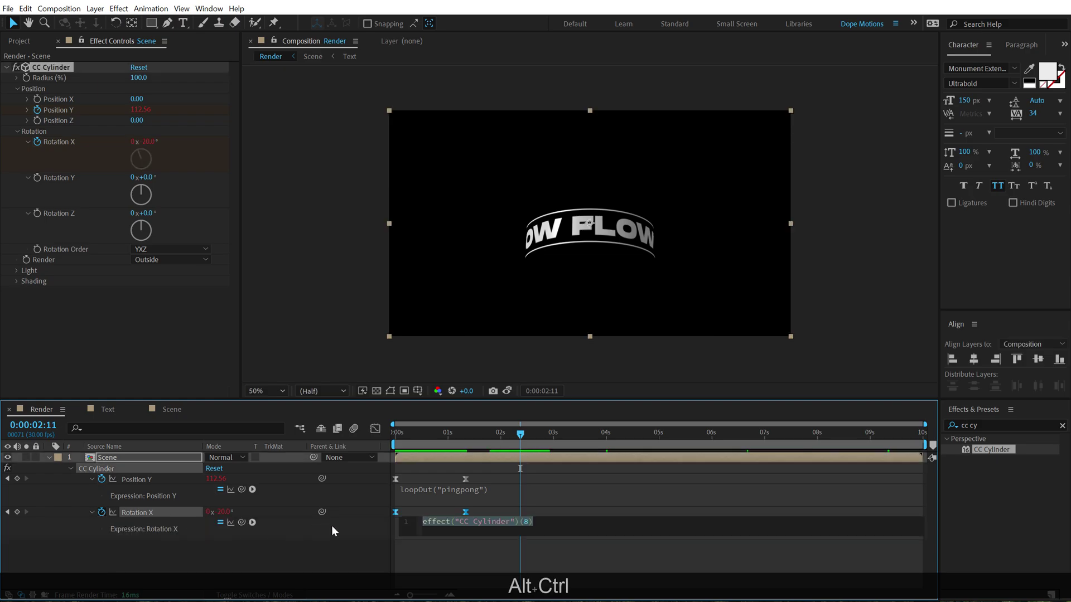
key(ctrl+alt+v)
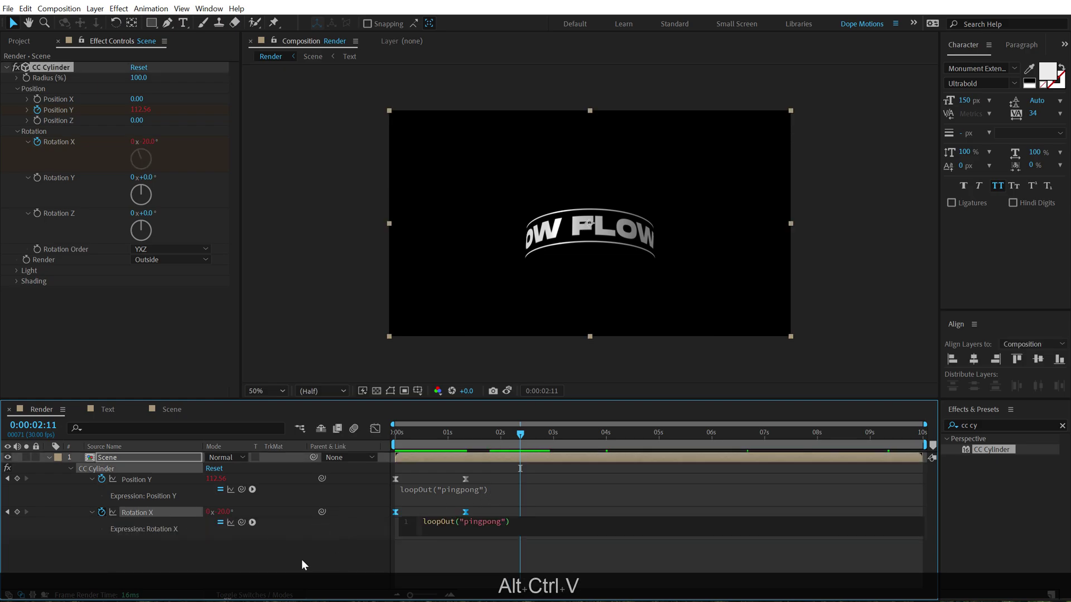
click(294, 558)
Step: Preview the bouncing, tilting cylinder loop from the start of the composition
key(Home)
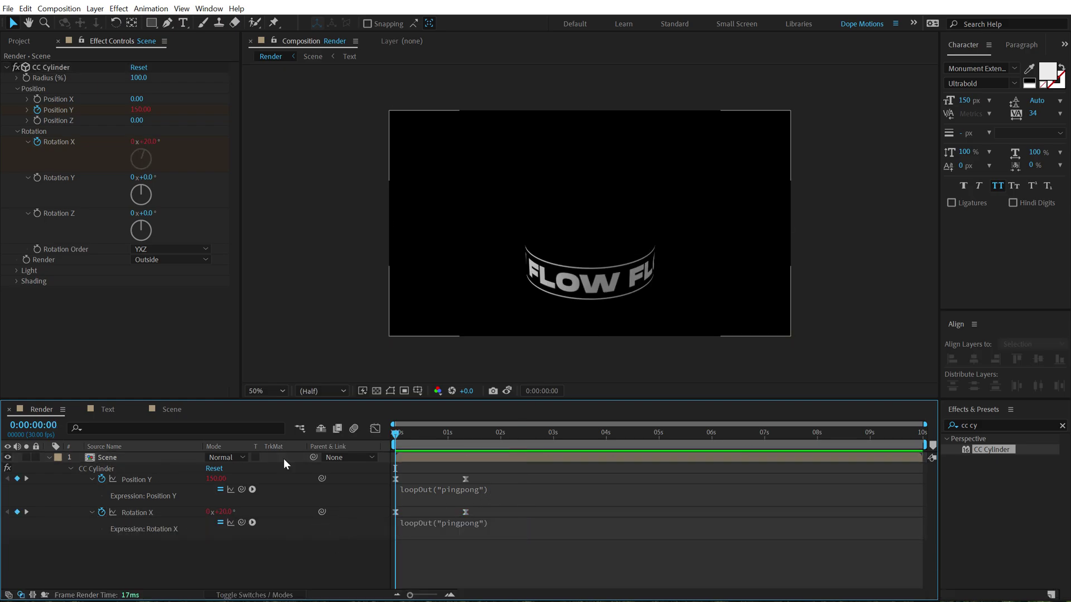
key(space)
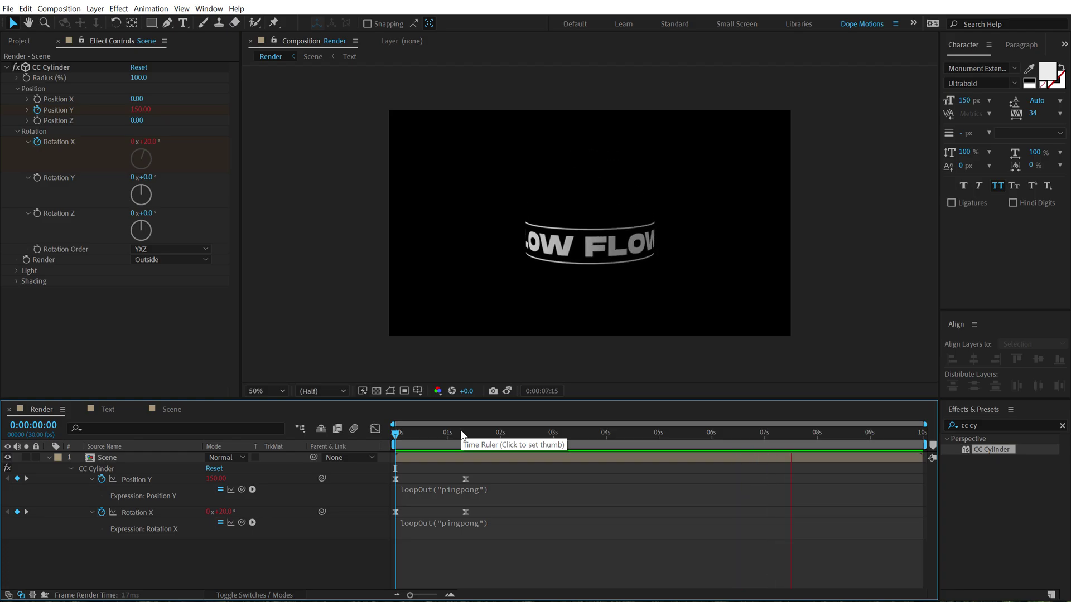
key(space)
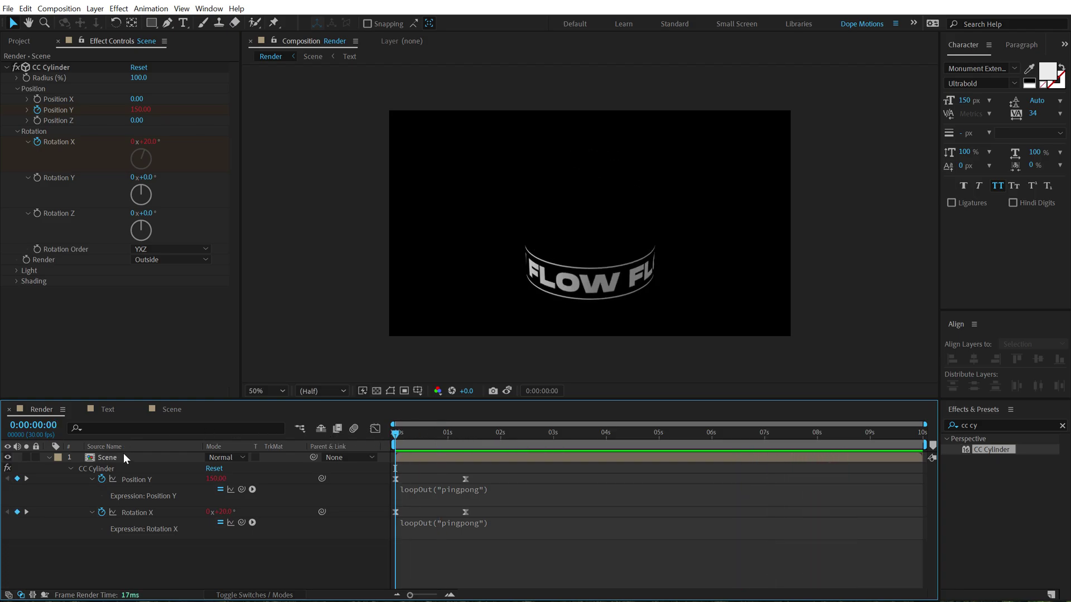
Step: Duplicate the Scene layer and set the copy's CC Cylinder Render to Inside
click(120, 460)
key(ctrl+d)
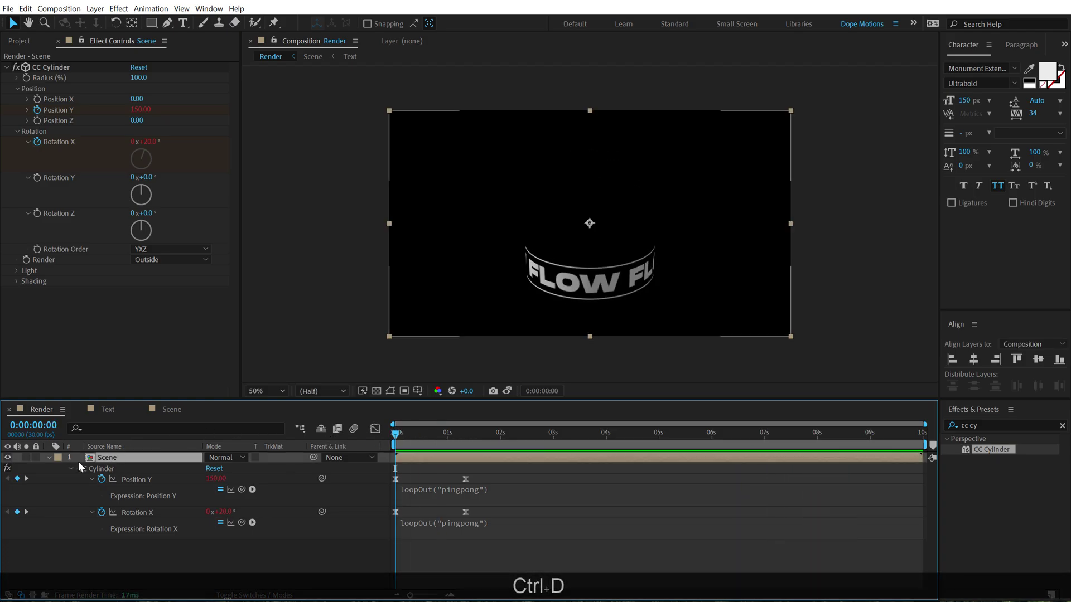
click(48, 469)
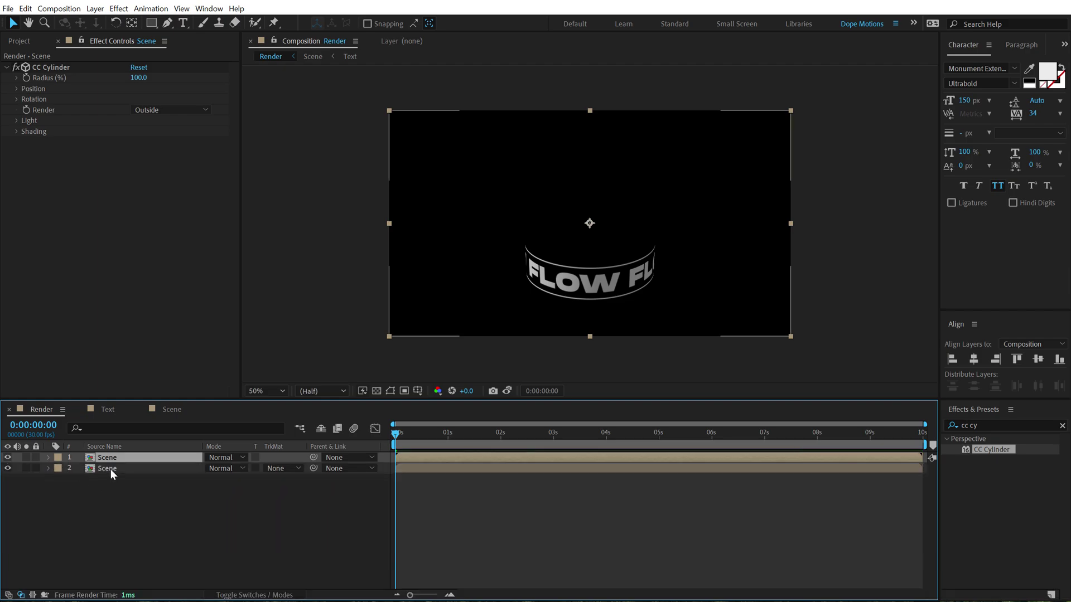
click(112, 470)
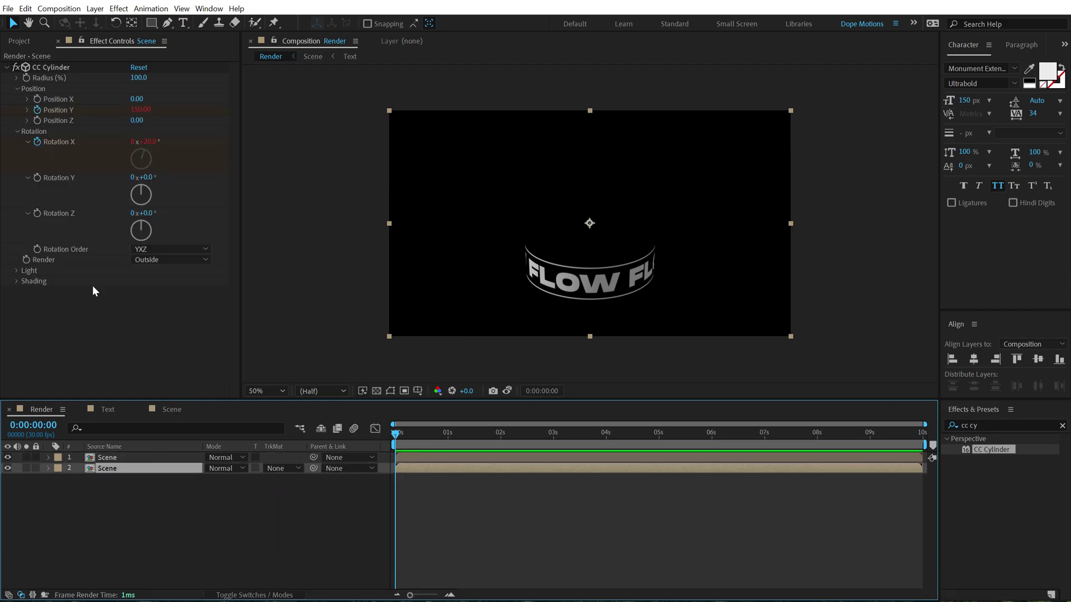
click(185, 260)
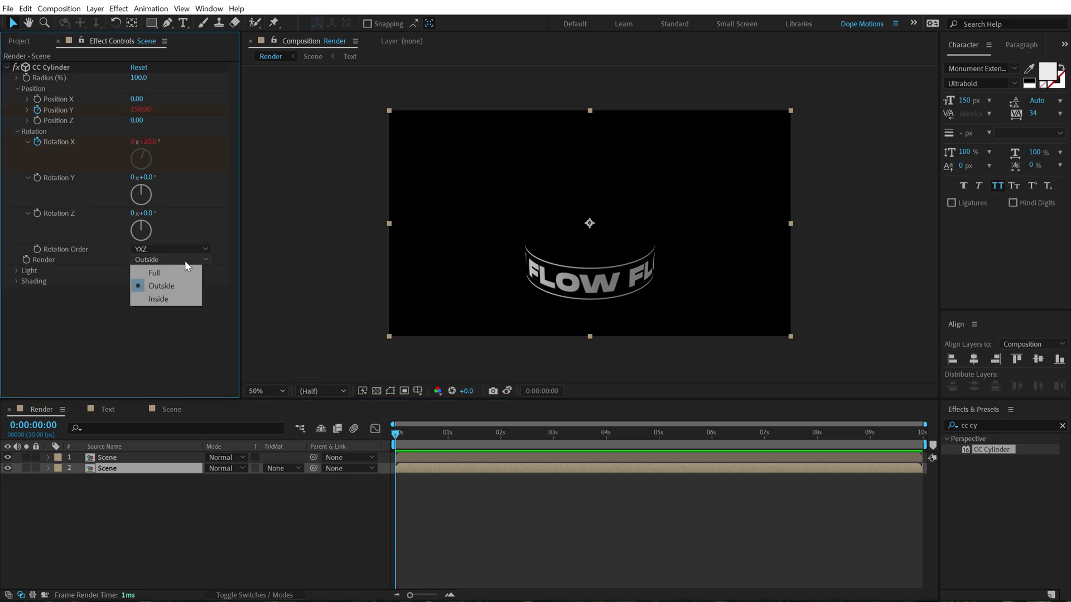
click(159, 298)
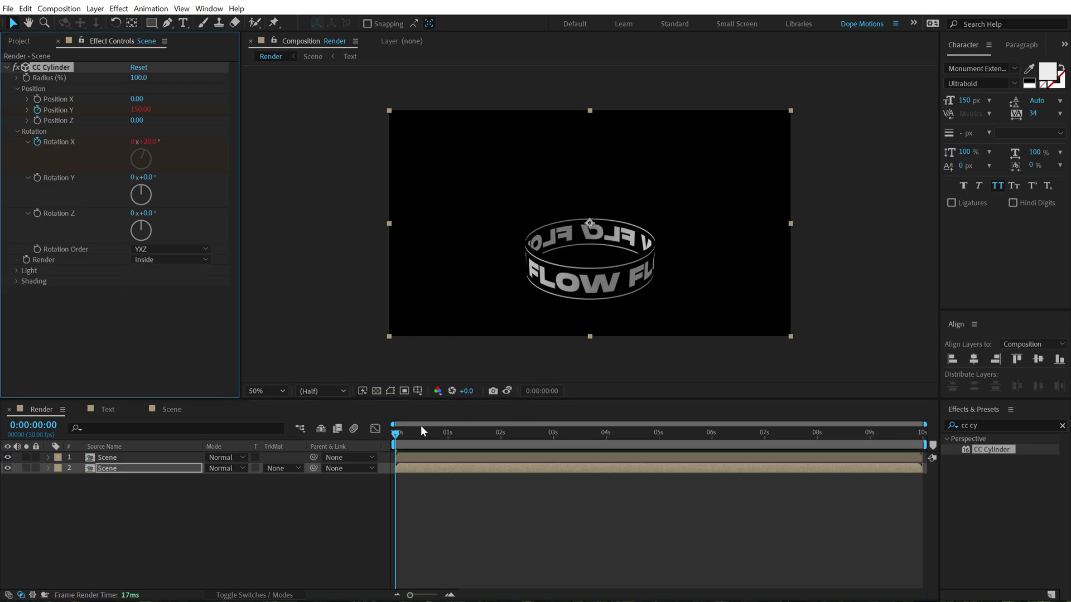
Step: Scrub the timeline to check the full ring, then select both Scene layers
drag(418, 429, 519, 430)
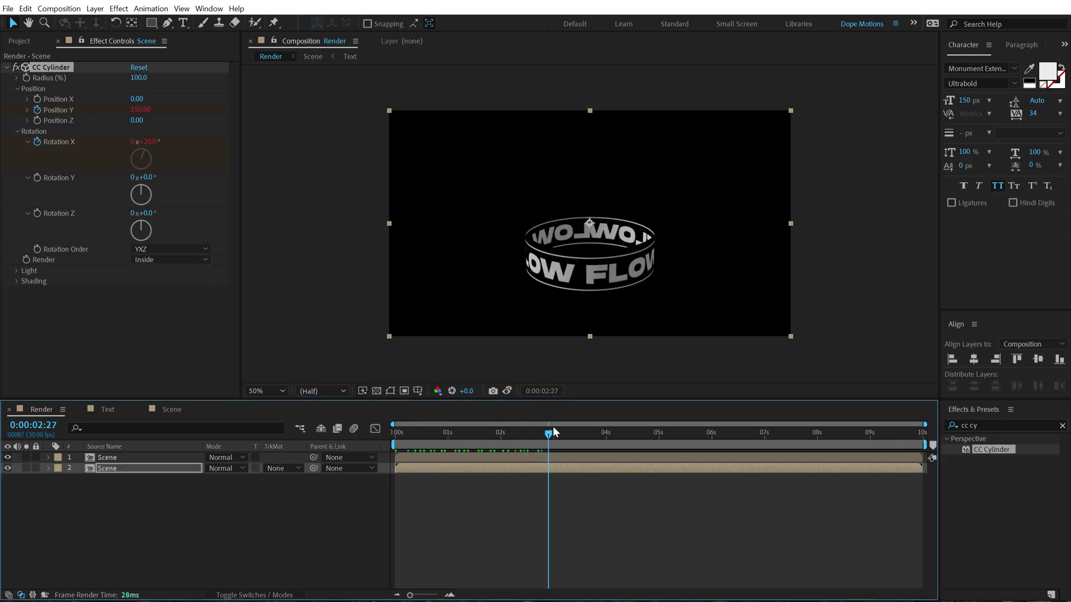
drag(553, 426, 404, 438)
drag(102, 516, 128, 455)
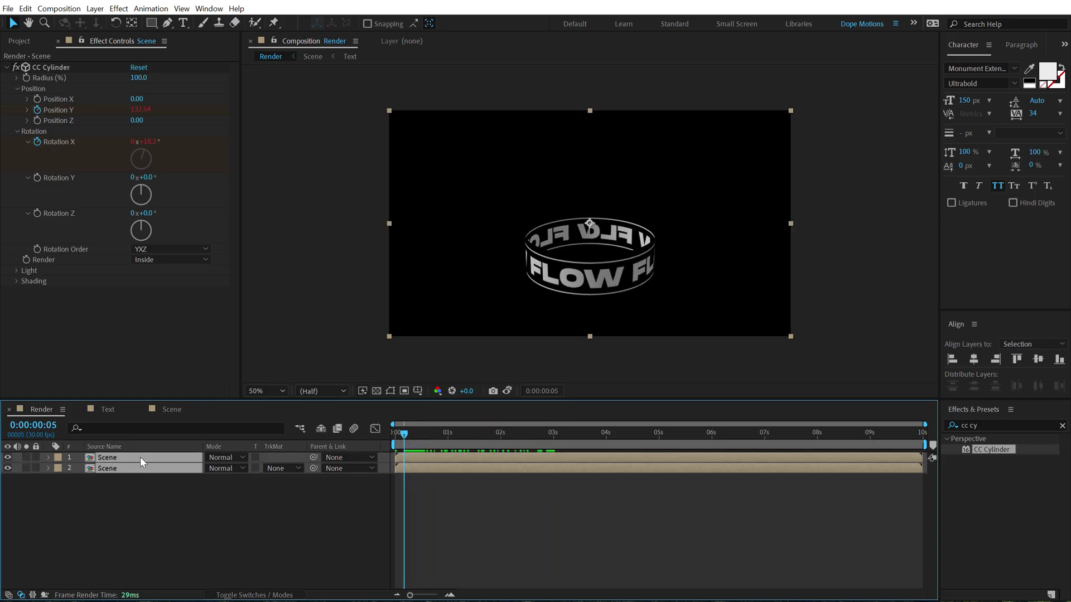
Step: Duplicate both Scene layers, label the copies Yellow, and move them down one position
key(ctrl+d)
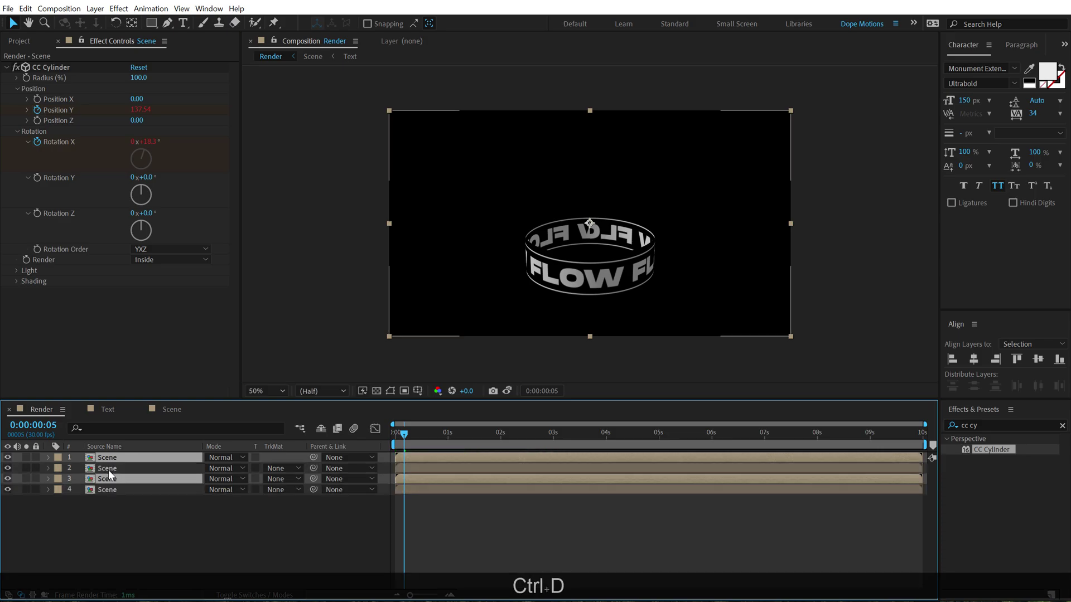
drag(109, 471, 112, 463)
click(59, 459)
click(82, 274)
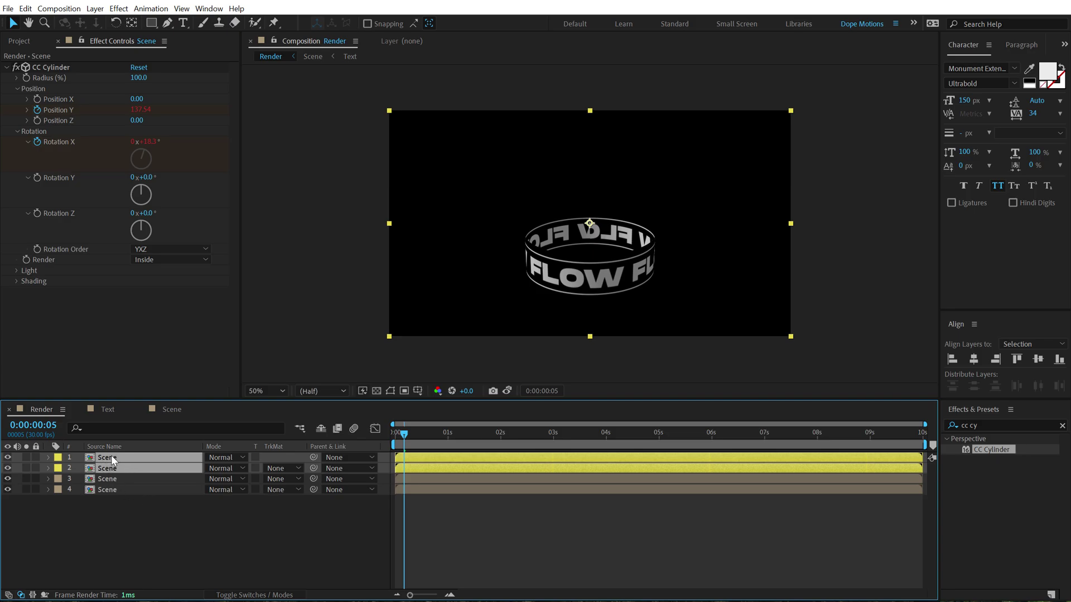
drag(111, 456, 108, 496)
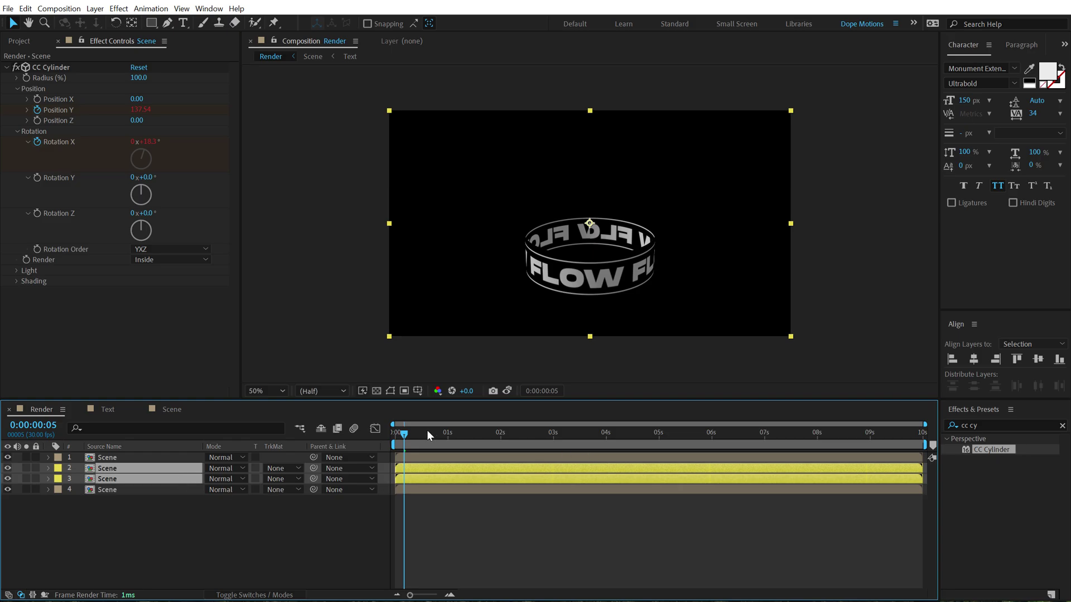
Step: Shift the top and bottom Scene layers to start at frame 10
alt+scroll(413, 502, up, 3)
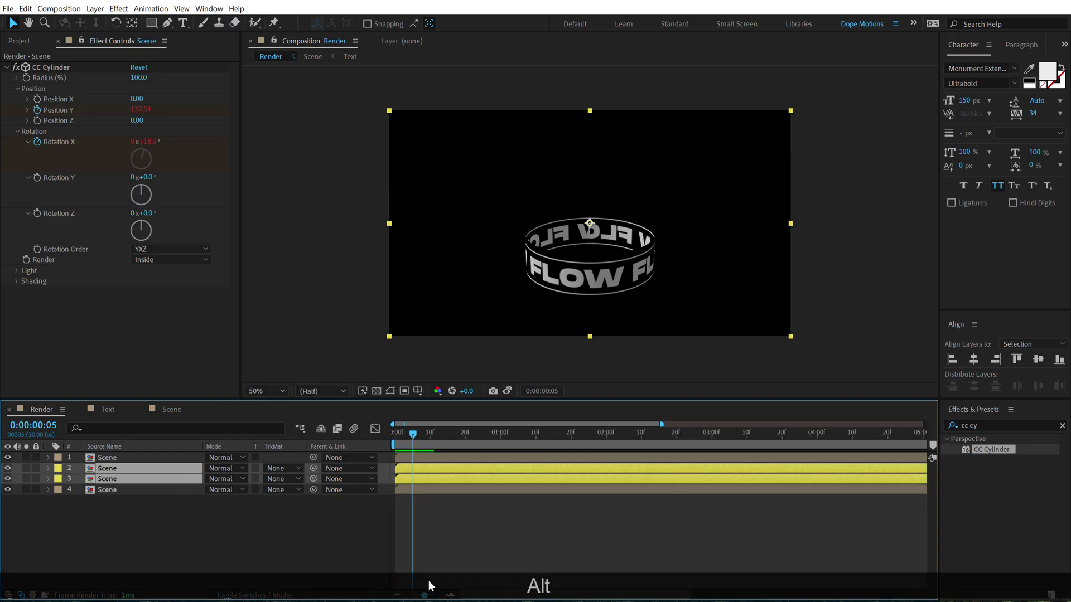
drag(426, 440, 449, 458)
click(413, 459)
ctrl+click(408, 487)
click(437, 469)
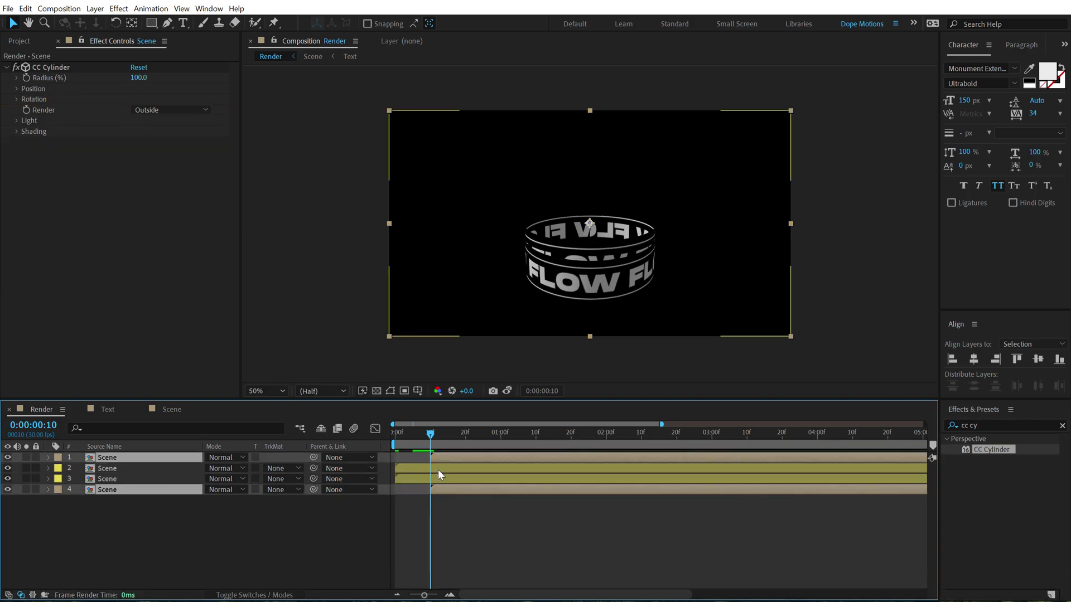
Step: Set the CC Cylinder Radius of the top and bottom layers to 110
click(136, 79)
text(90)
key(Return)
key(ctrl+z)
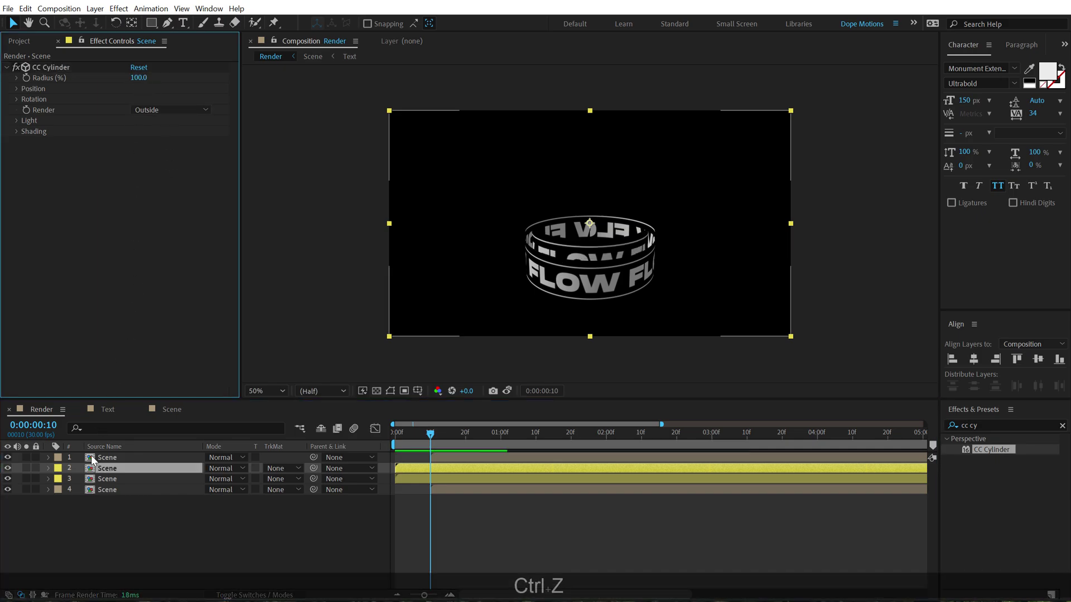
click(106, 458)
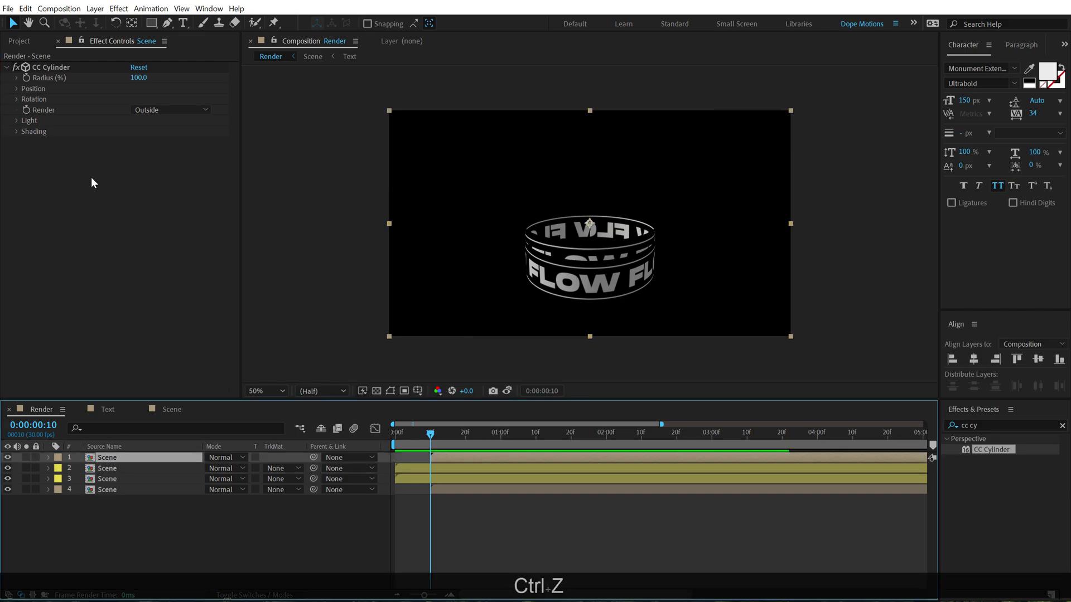
click(138, 77)
text(110)
key(Return)
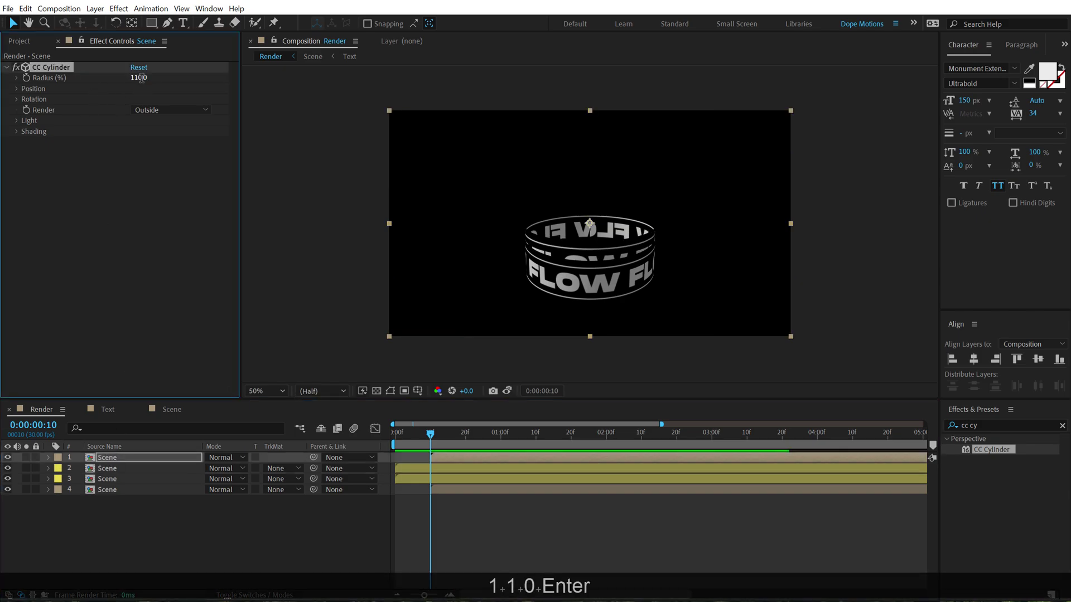
click(126, 491)
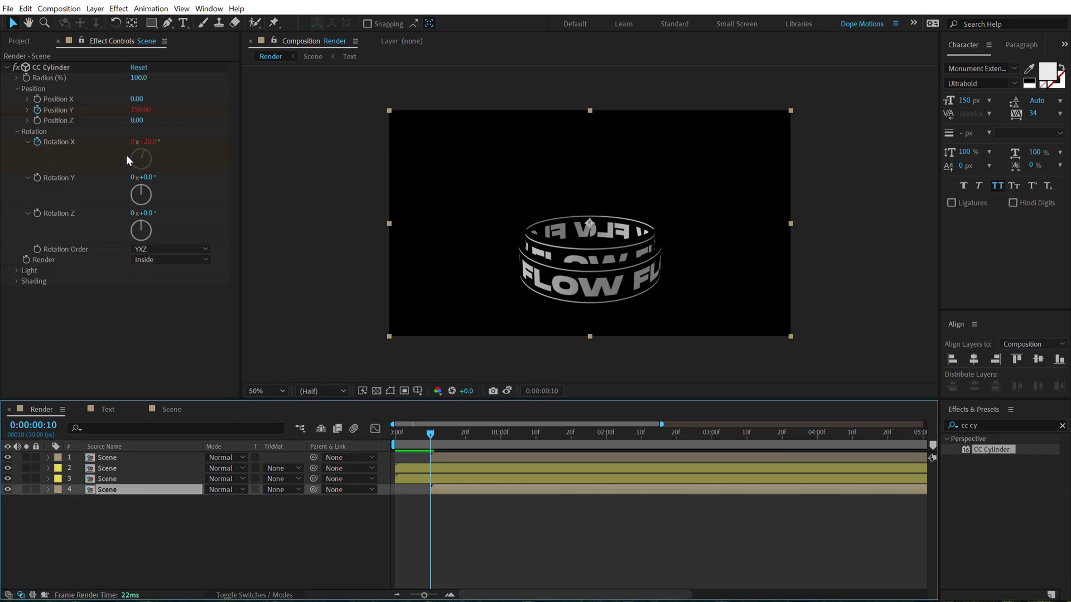
click(140, 79)
text(110)
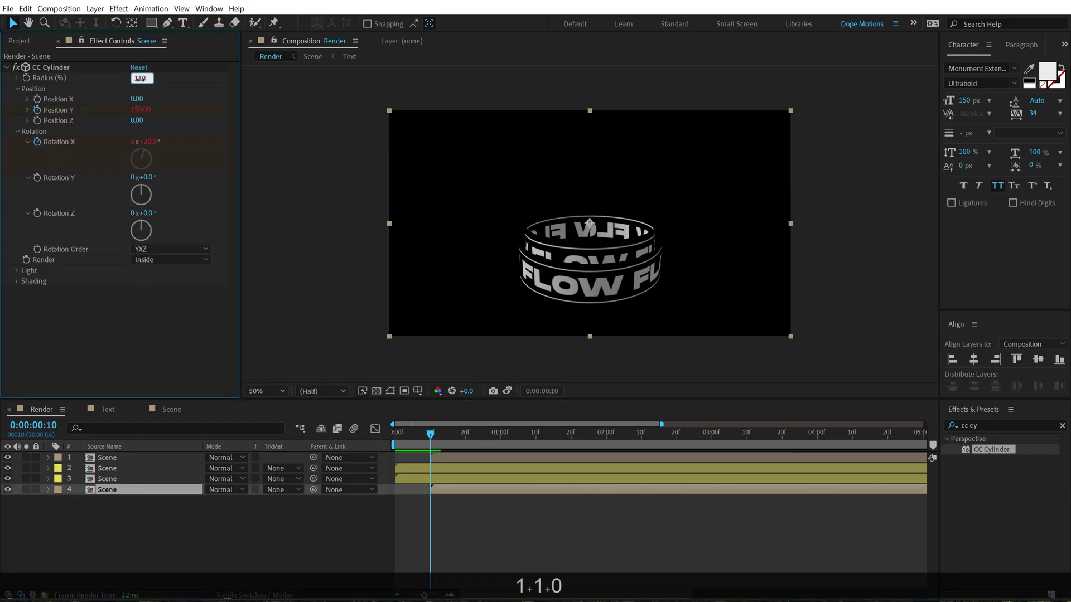
Step: Start the work area at the current frame and preview the doubled ring
click(261, 545)
key(b)
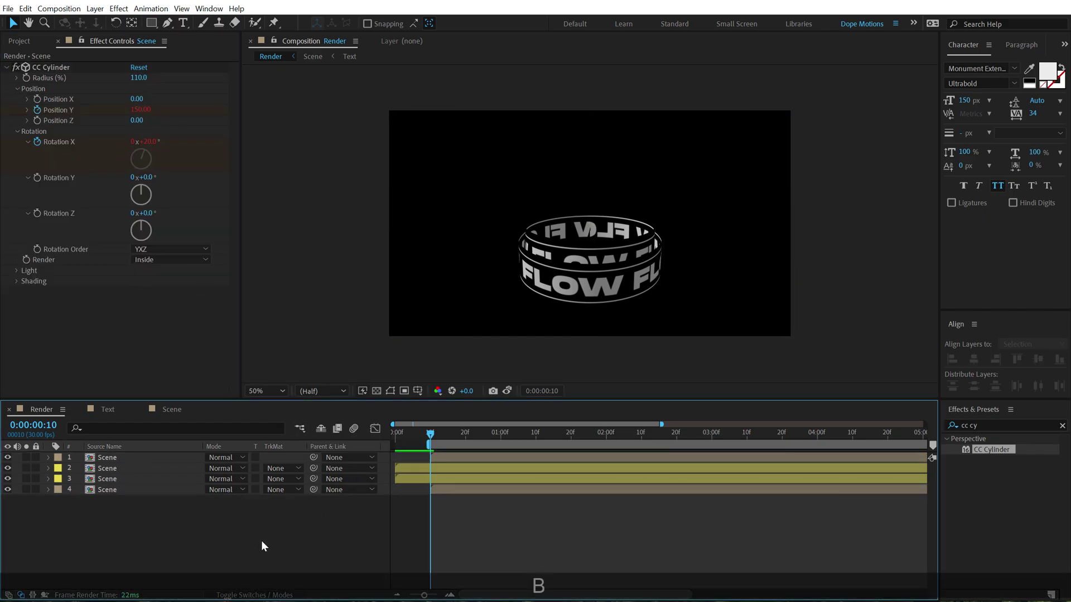
key(space)
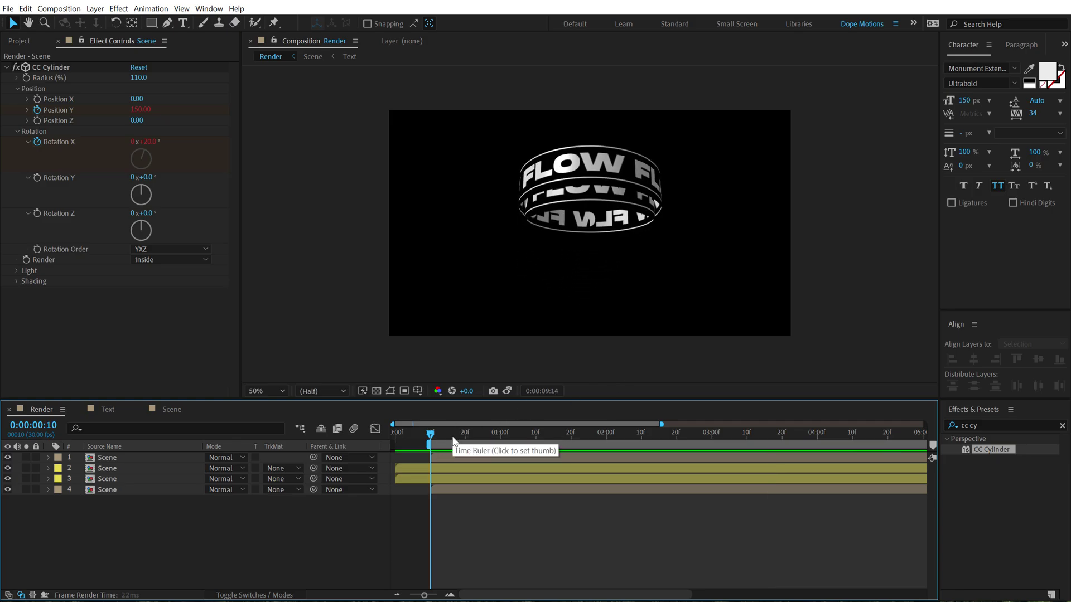
Step: Duplicate the two yellow layers, move the copies to the middle, and label them Aqua
click(431, 434)
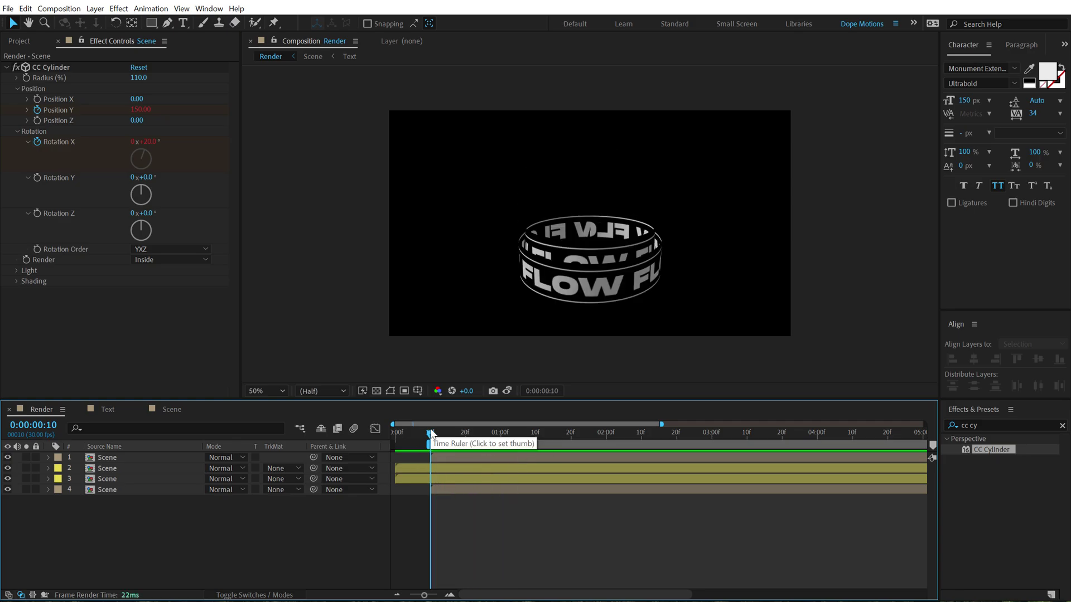
click(101, 468)
ctrl+click(111, 478)
key(ctrl+d)
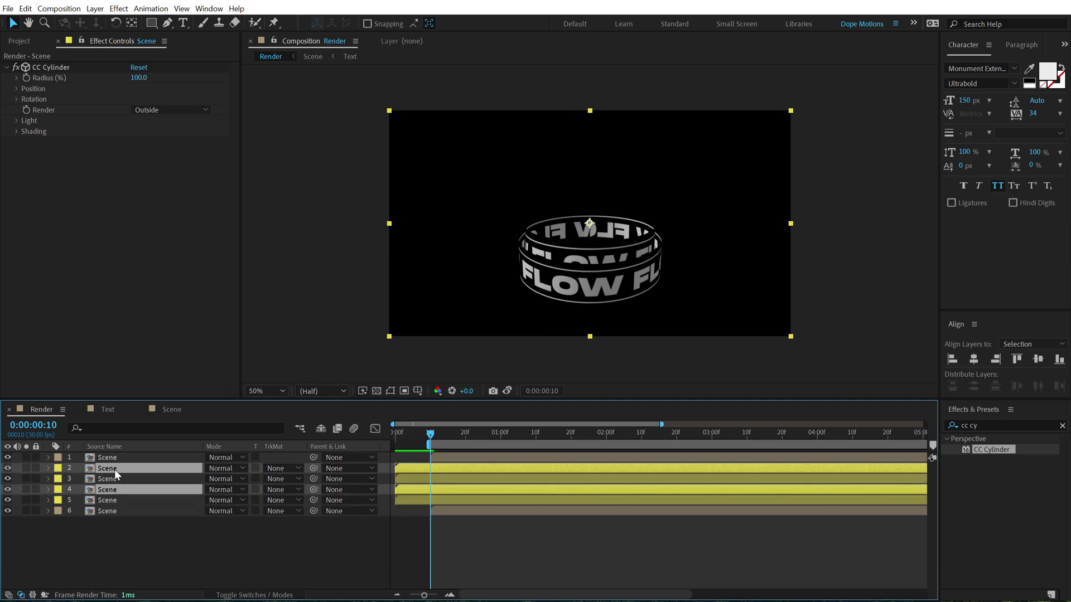
drag(115, 470, 113, 480)
click(58, 480)
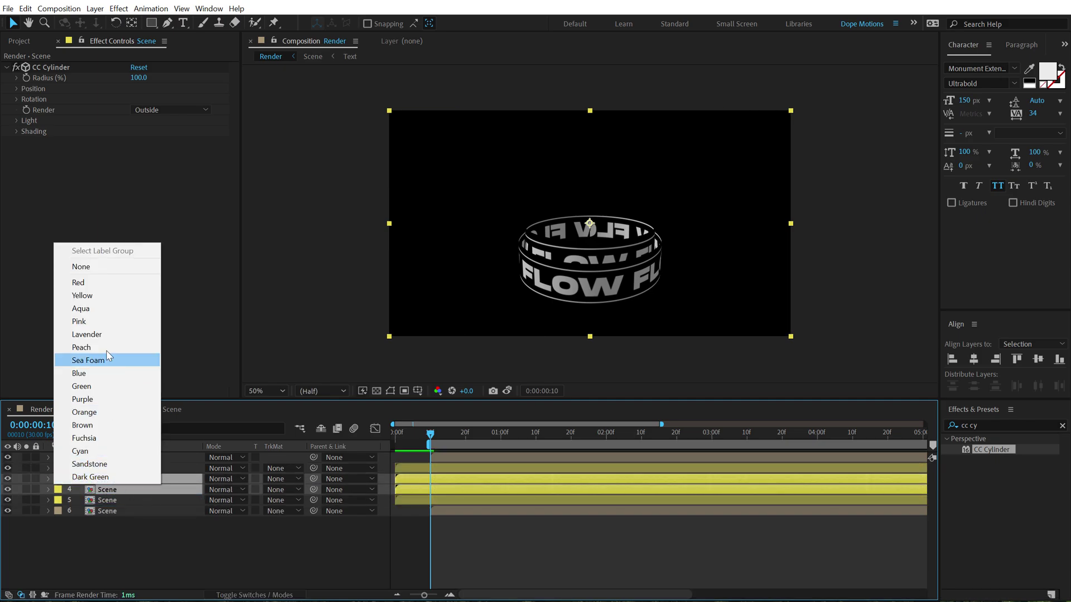
click(97, 310)
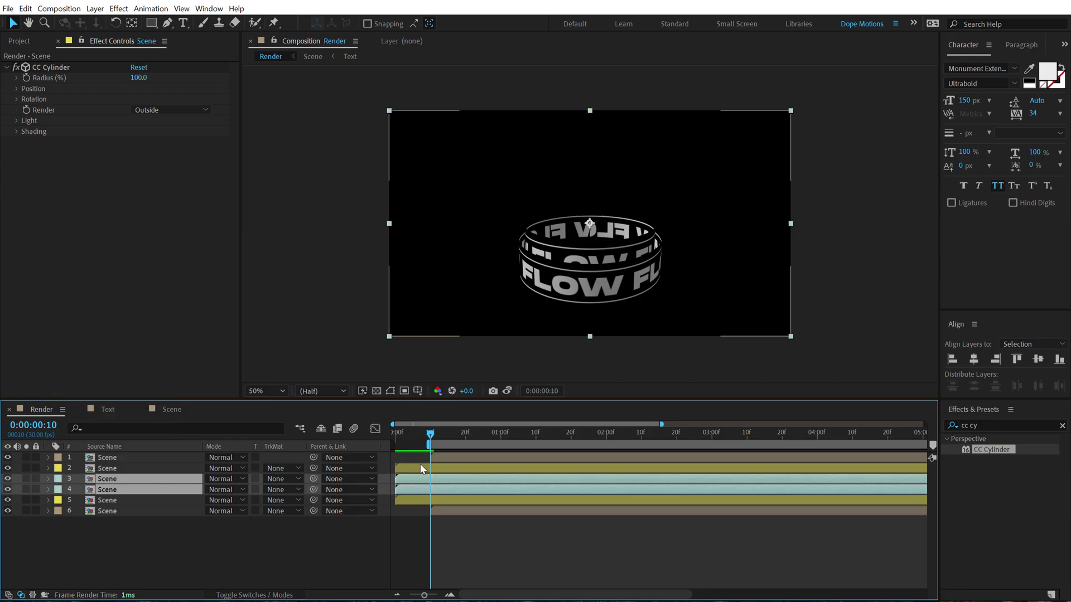
Step: Shift layers 1, 2, 5 and 6 about 10 frames later
click(443, 459)
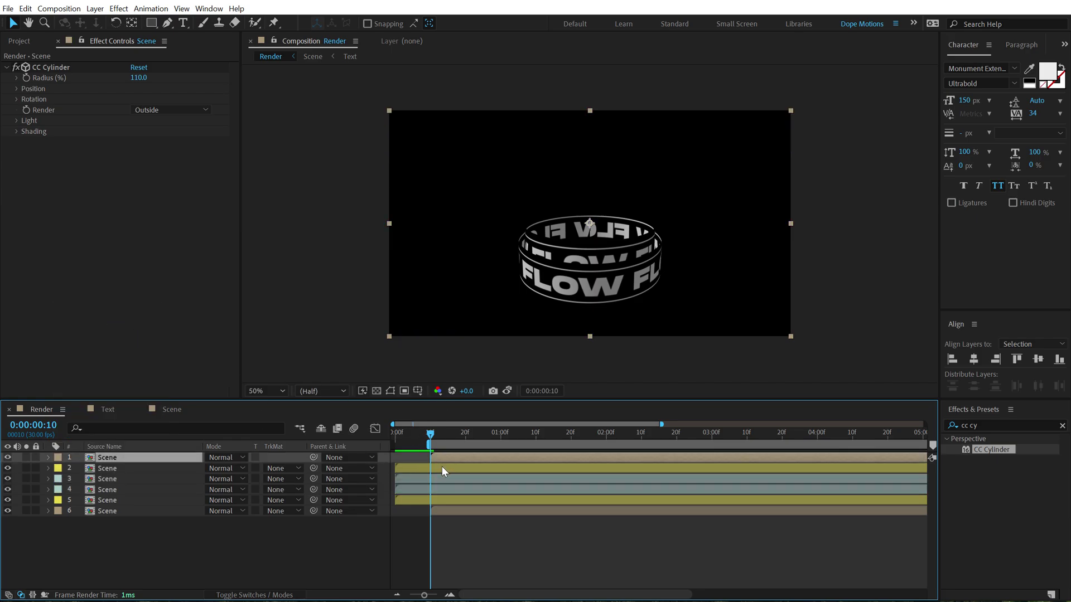
ctrl+click(442, 468)
ctrl+click(441, 501)
ctrl+click(441, 511)
drag(445, 468, 471, 471)
click(407, 506)
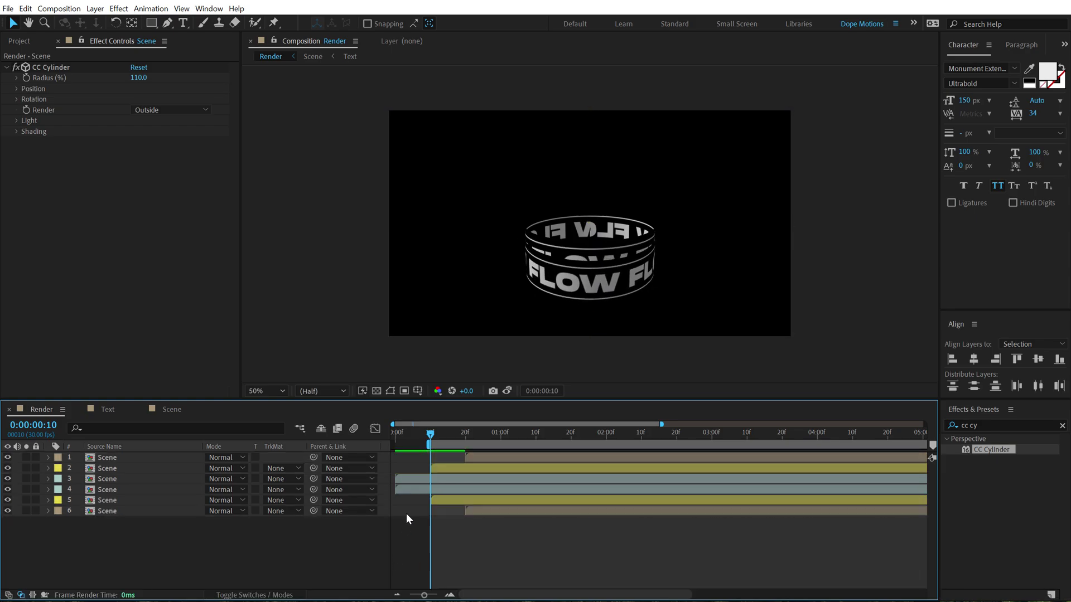
Step: Set both aqua layers' CC Cylinder Radius to 90
click(411, 478)
click(139, 78)
text(90)
key(Return)
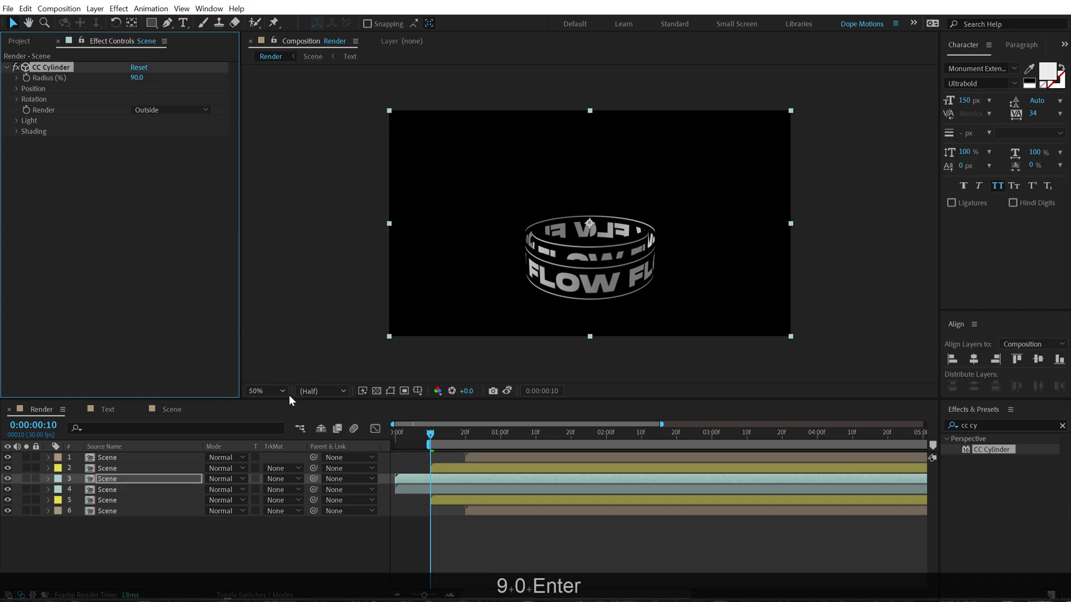
click(412, 489)
click(138, 77)
text(90)
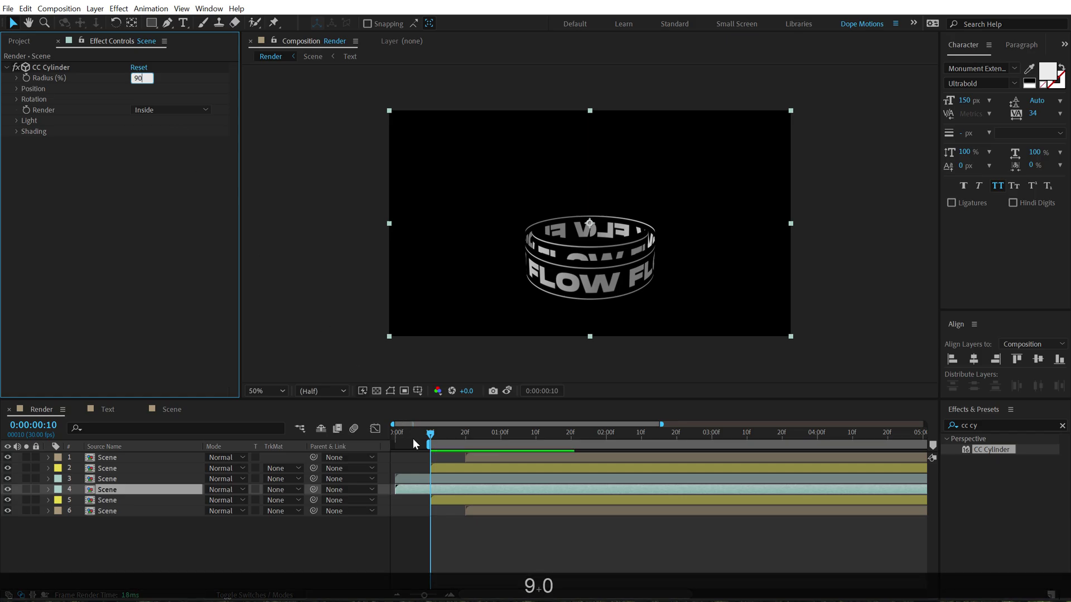
click(419, 455)
drag(430, 433, 748, 448)
Step: Start the work area at frame 20, duplicate the aqua pair, and label the copies Pink
key(shift+b)
click(117, 480)
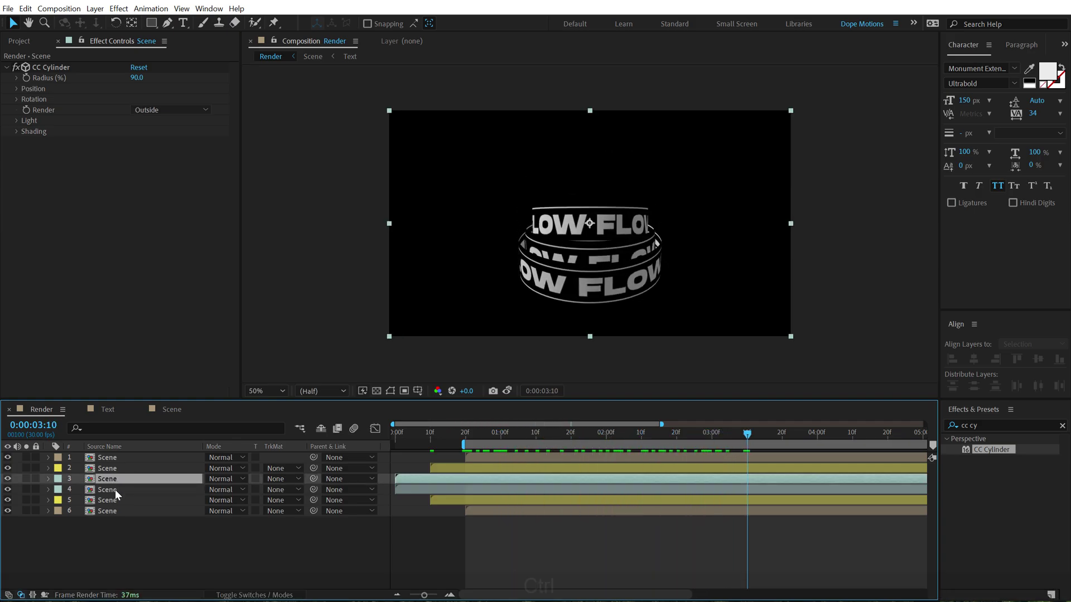
ctrl+click(115, 490)
key(ctrl+d)
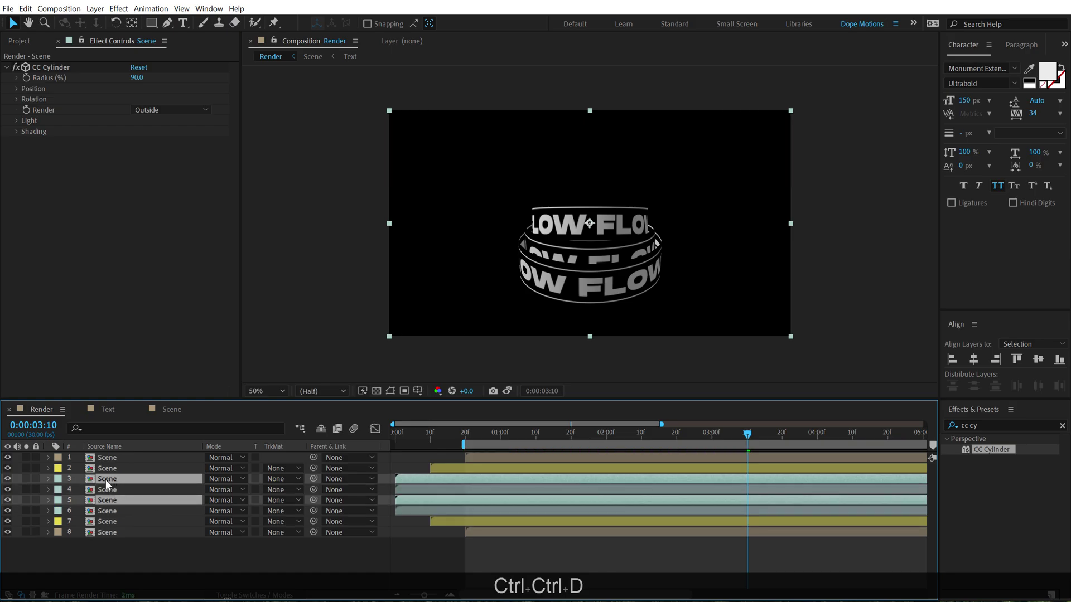
drag(106, 481, 82, 500)
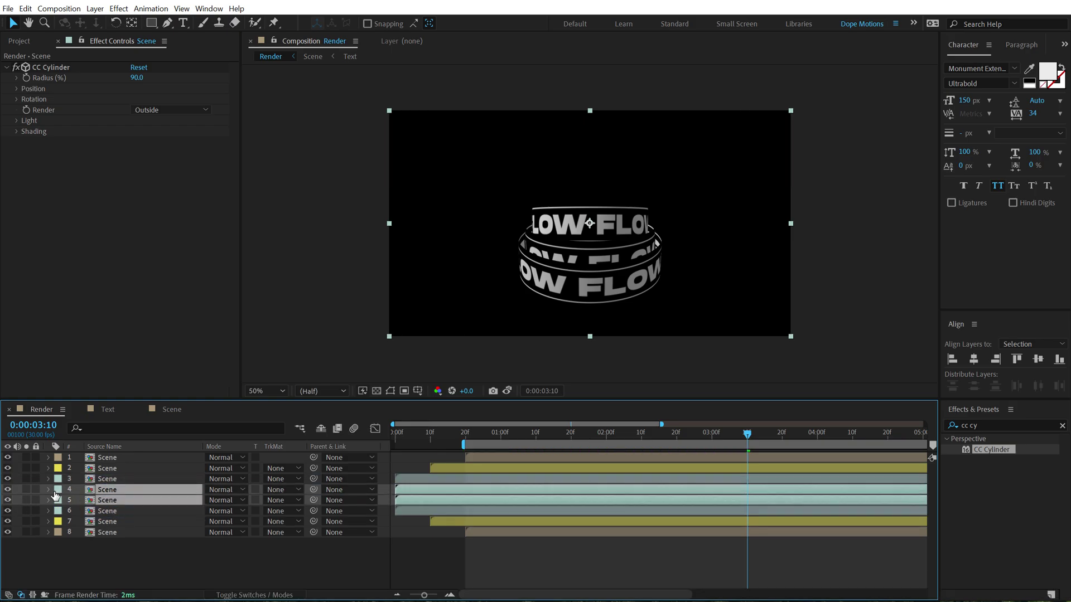
click(57, 491)
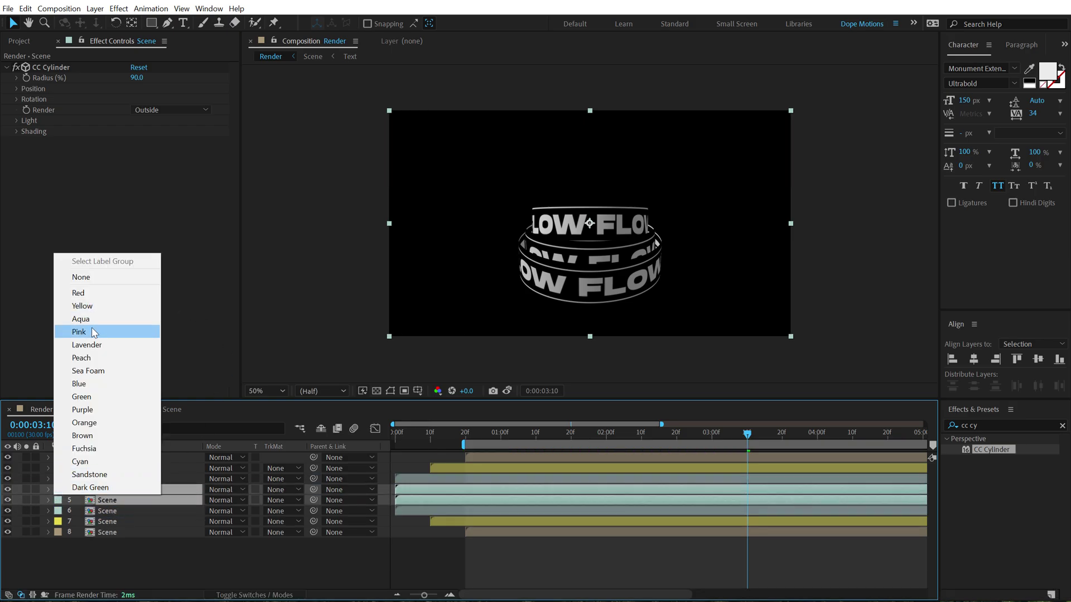
click(125, 332)
Step: Delay layers 1–3 and 6–8 about 10 frames and start the work area at 0:00:01:00
drag(475, 438, 500, 440)
click(483, 457)
shift+click(430, 480)
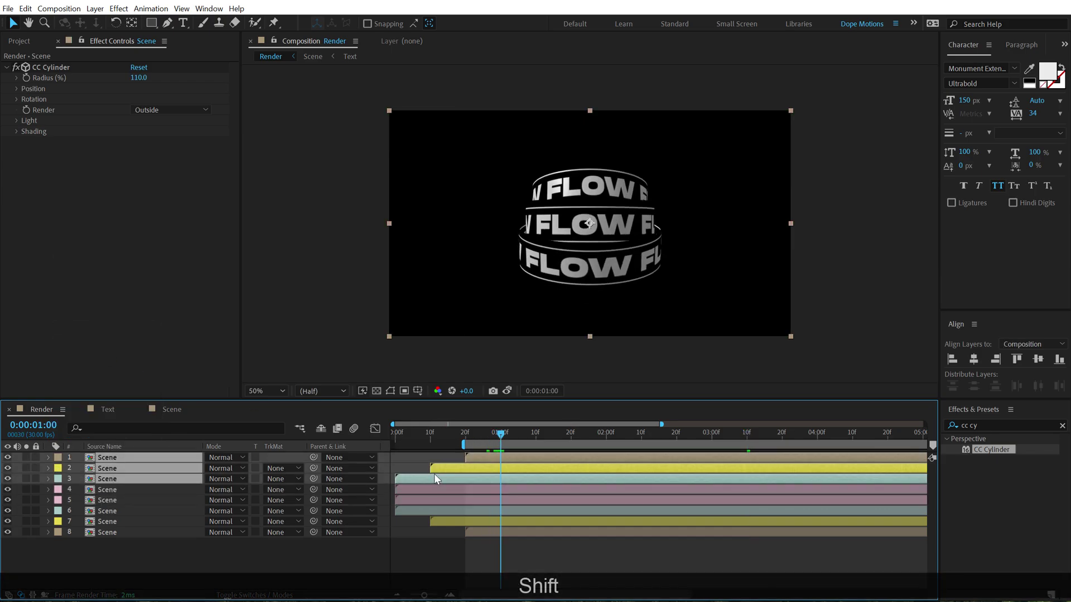
ctrl+click(429, 511)
ctrl+click(437, 517)
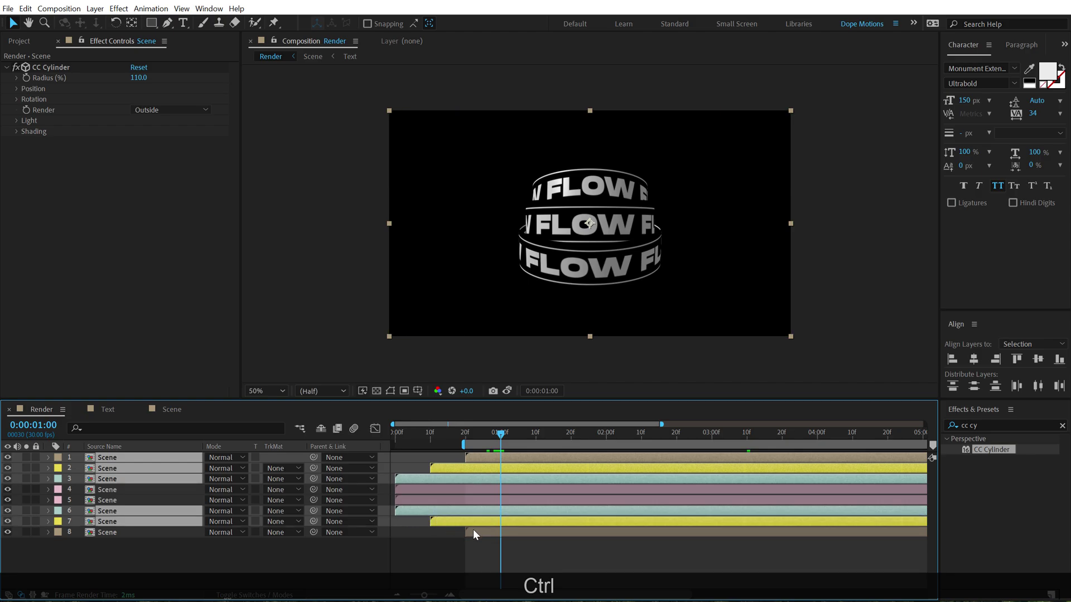
ctrl+click(473, 531)
drag(474, 476, 496, 476)
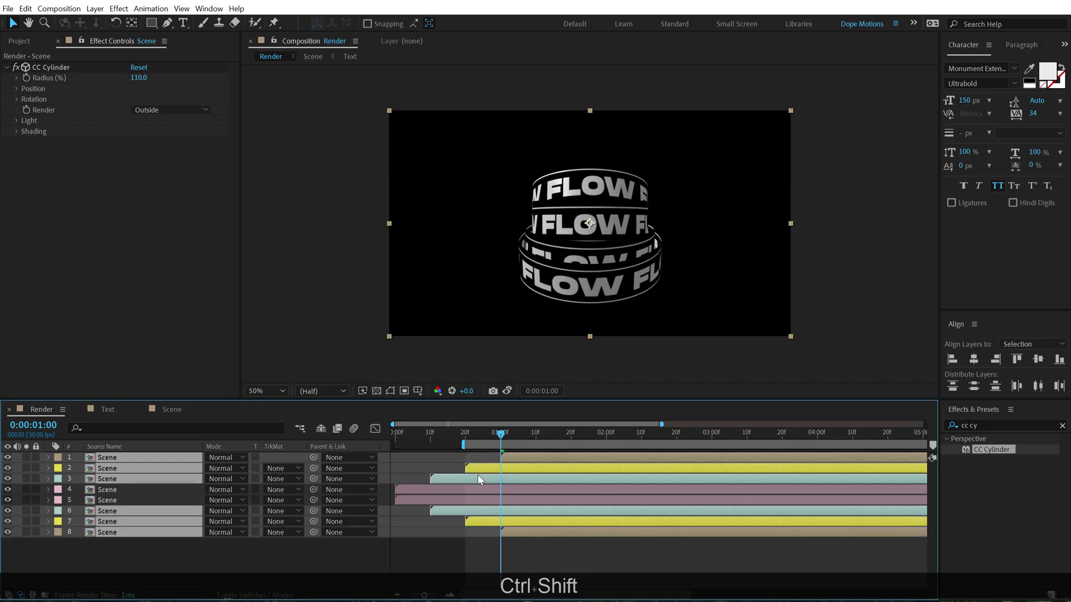
key(ctrl+shift+b)
drag(510, 433, 670, 434)
Step: Set the CC Cylinder Radius of pink layers 4 and 5 to 80
click(112, 487)
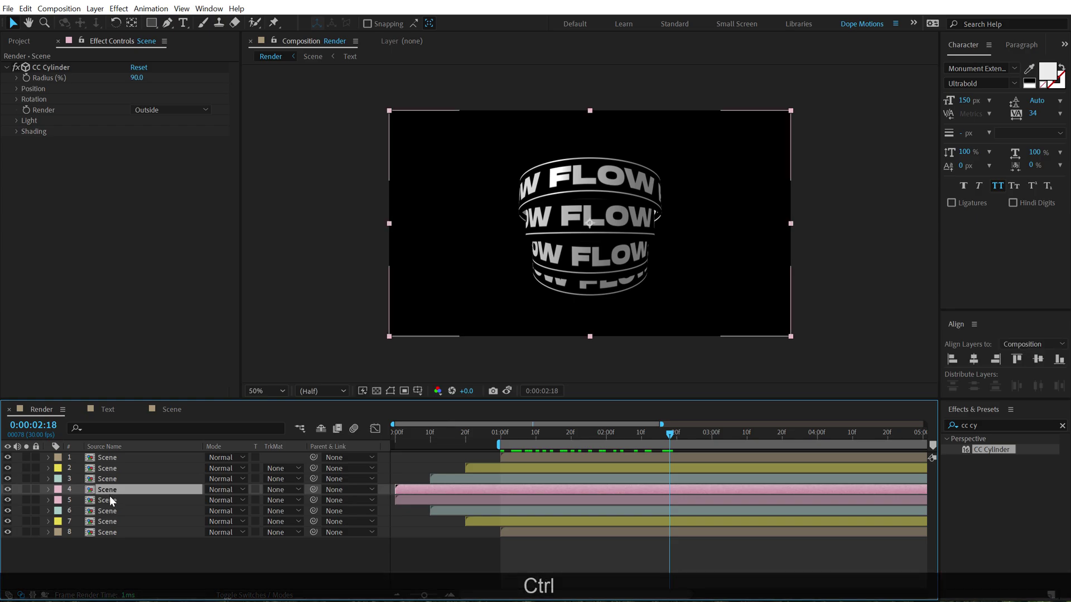
click(135, 78)
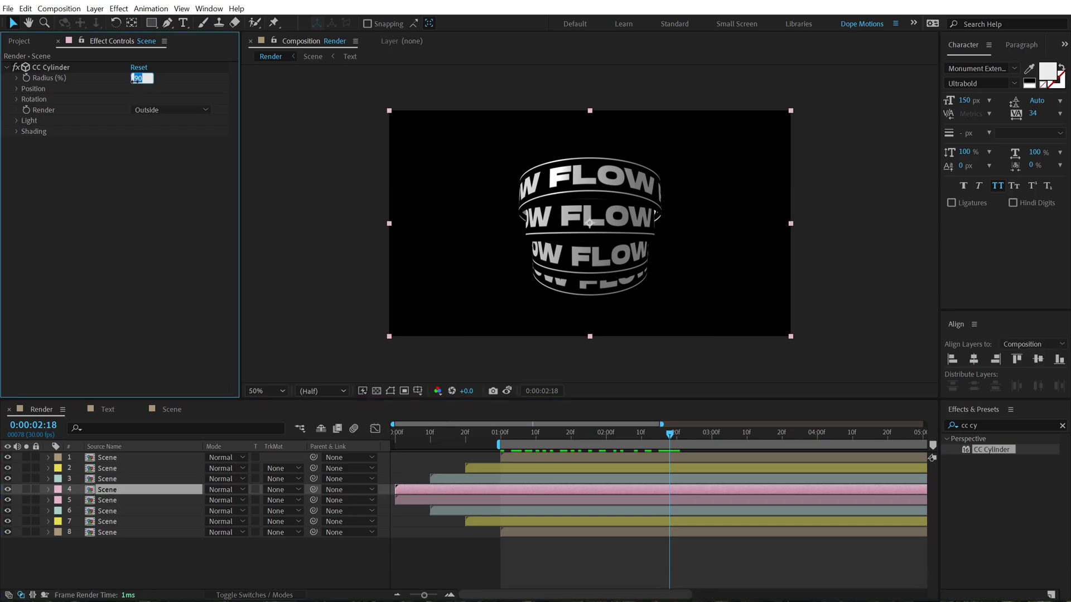
text(80)
key(Return)
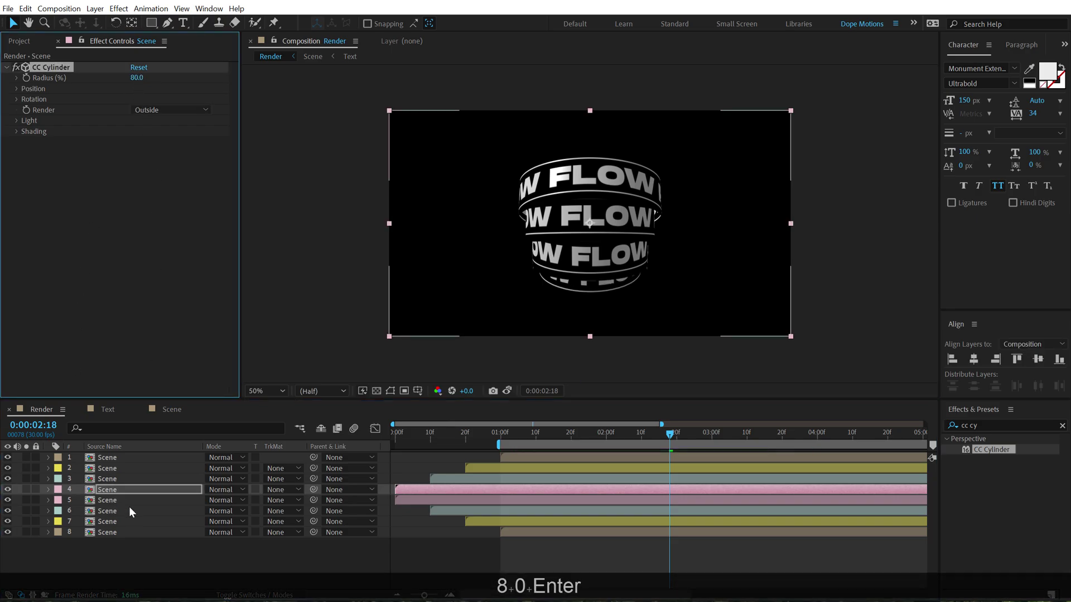
click(118, 501)
click(136, 78)
text(80)
key(Return)
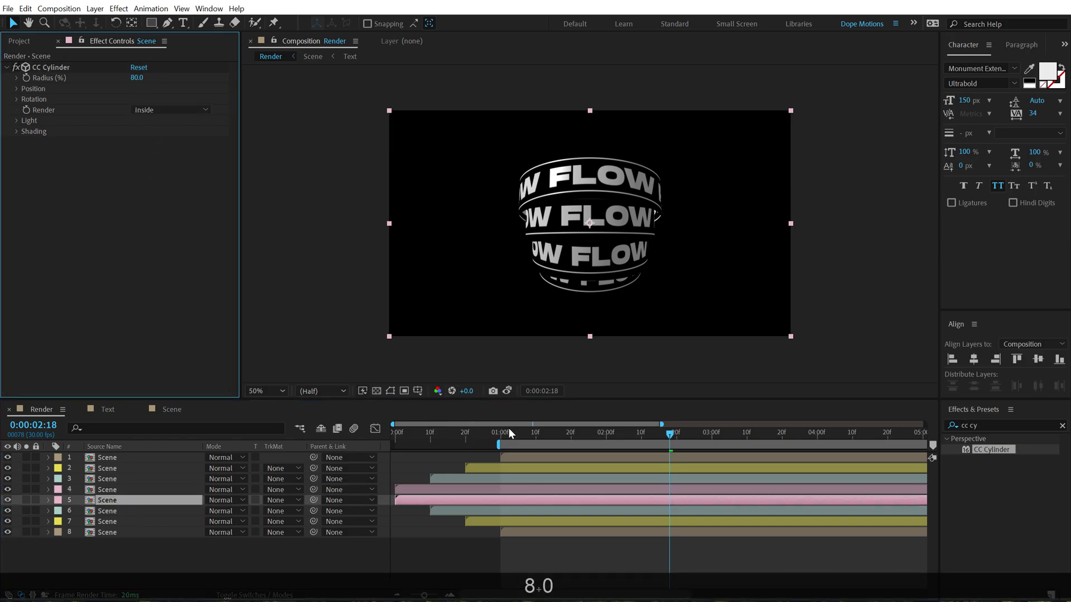
Step: Trim all eight layers' in-points to 0:00:01:00 after checking the rings
drag(509, 433, 677, 440)
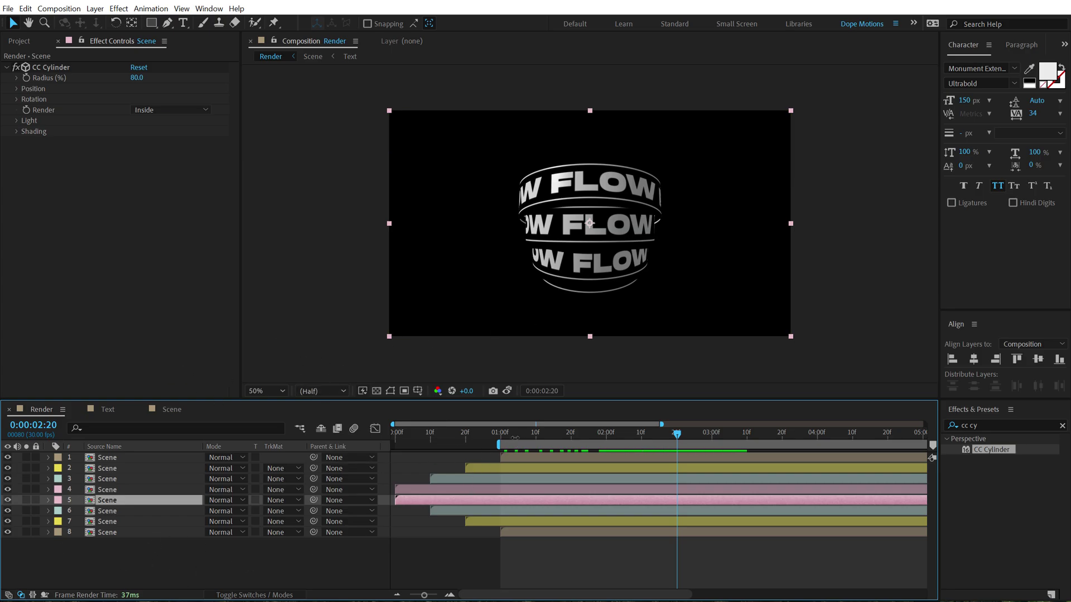
shift+click(504, 433)
drag(120, 558, 139, 441)
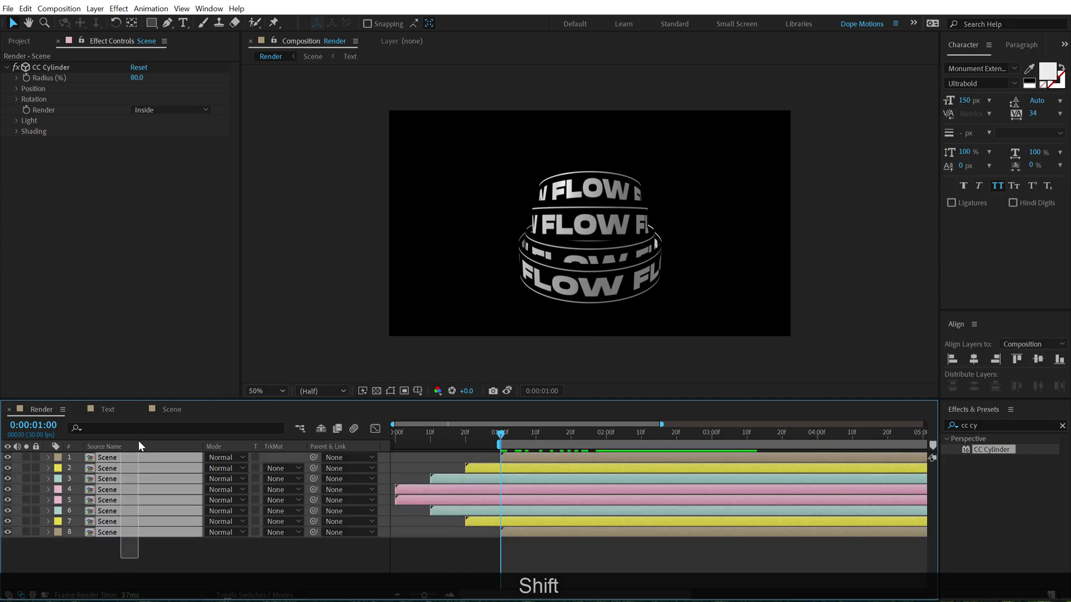
key(alt)
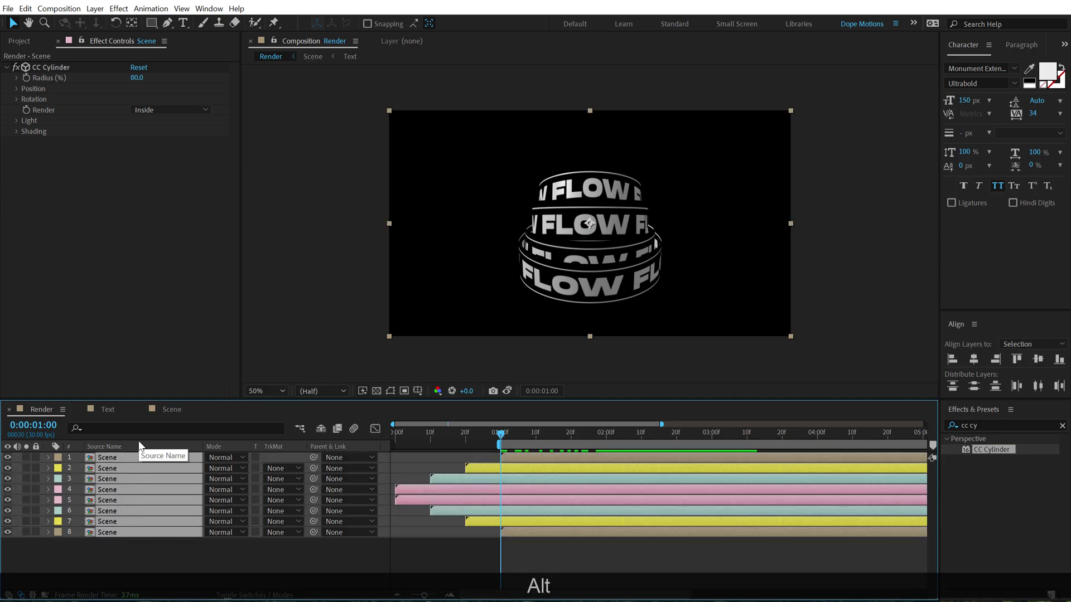
key(alt+bracketleft)
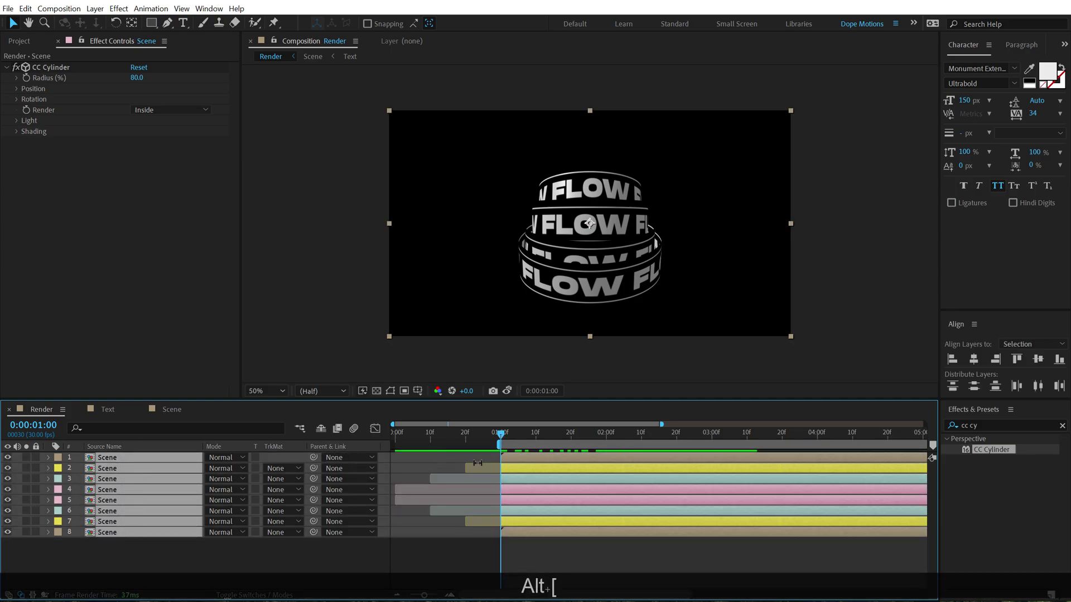
Step: Slide the trimmed layers back to start at 0:00, reset the work area, and reselect all layers
drag(515, 458, 373, 447)
click(413, 441)
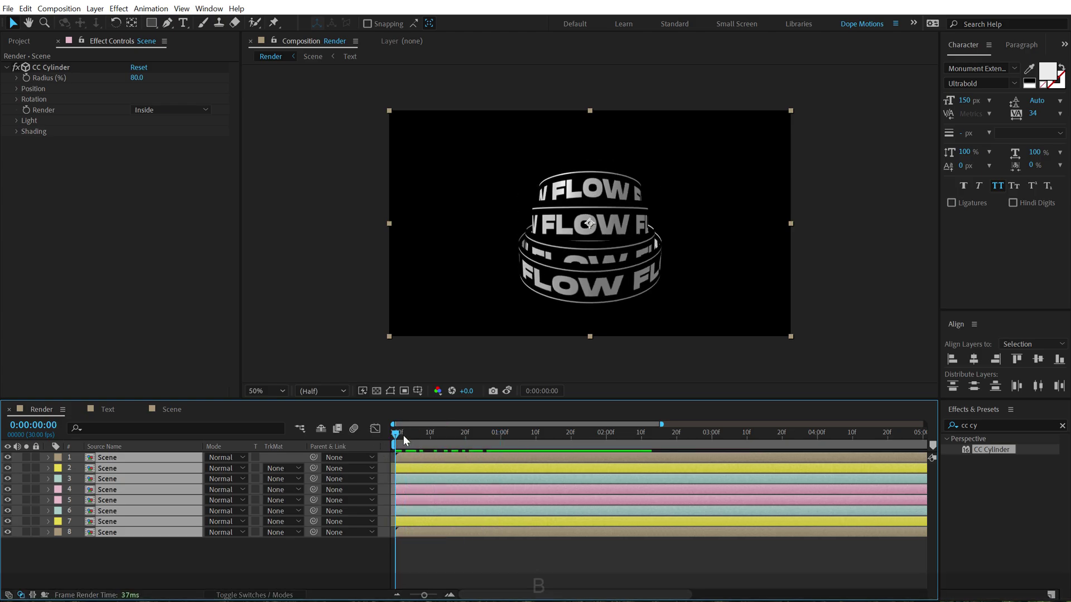
key(b)
drag(106, 552, 112, 453)
Step: Pre-compose the eight layers into a precomp named Animation
key(ctrl+shift+c)
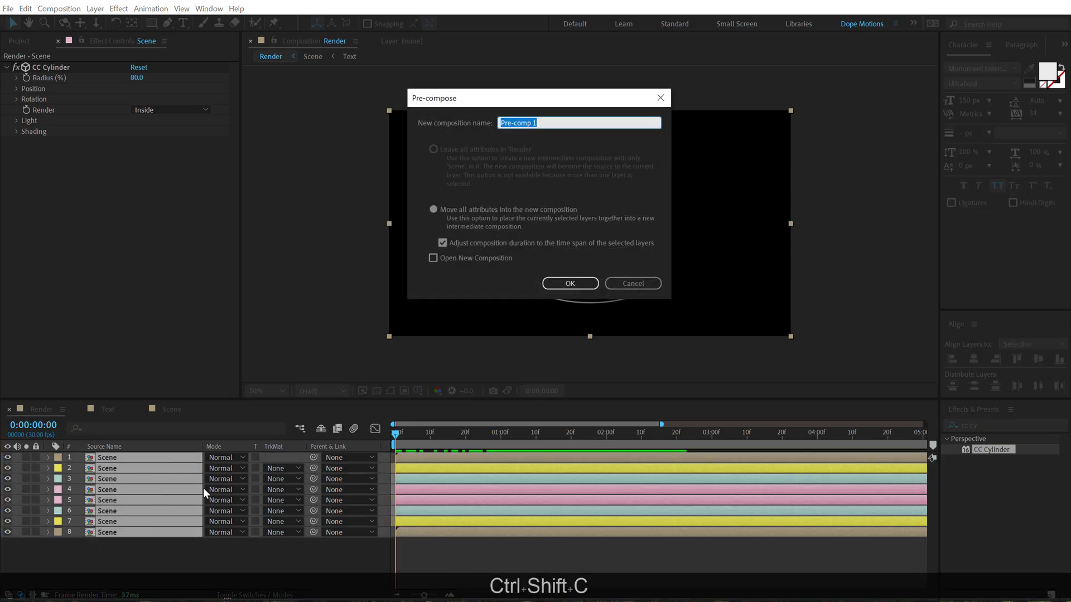
text(Animation)
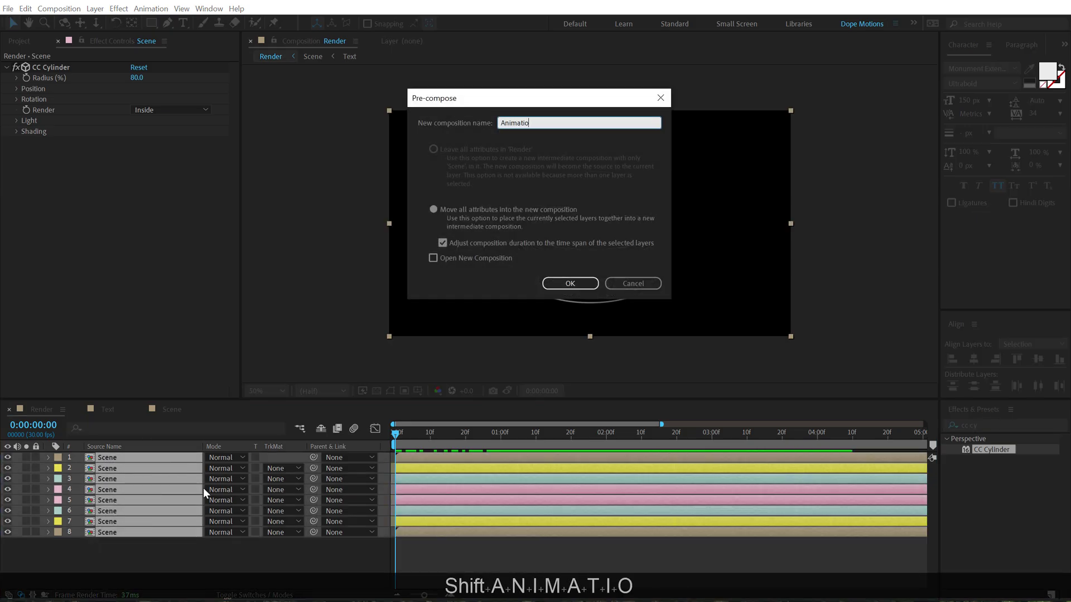
key(Return)
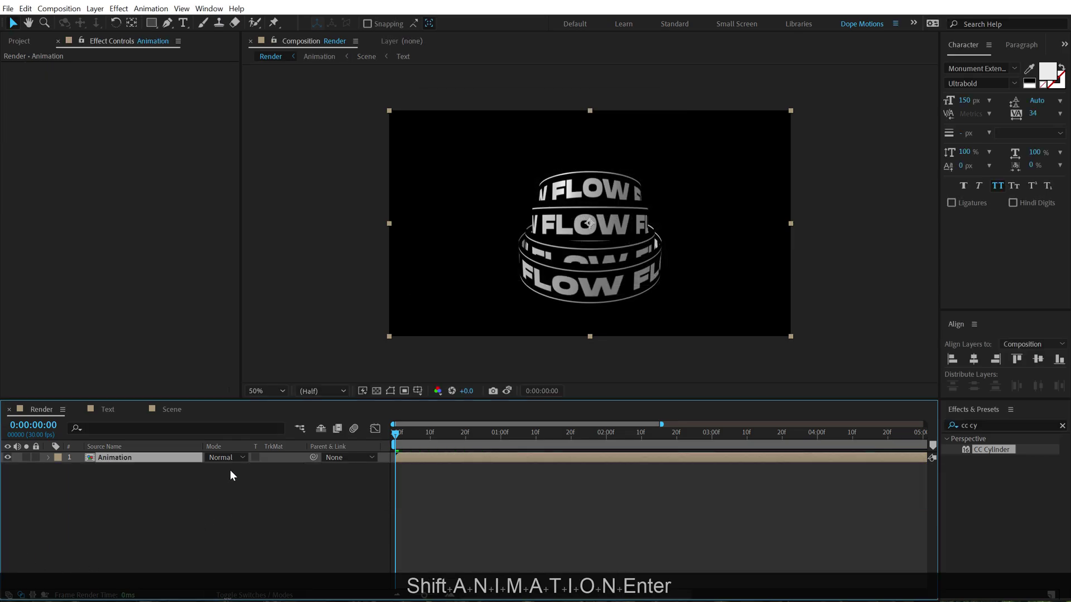
Step: Apply Shift Channels with Take Green and Take Blue set to Full Off
click(982, 426)
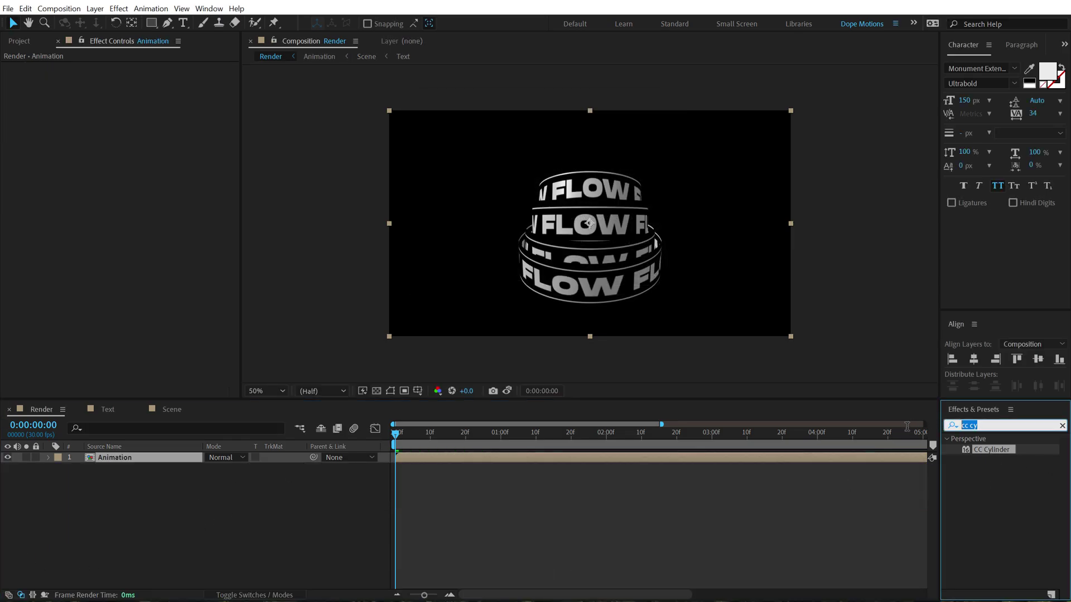
text(shift)
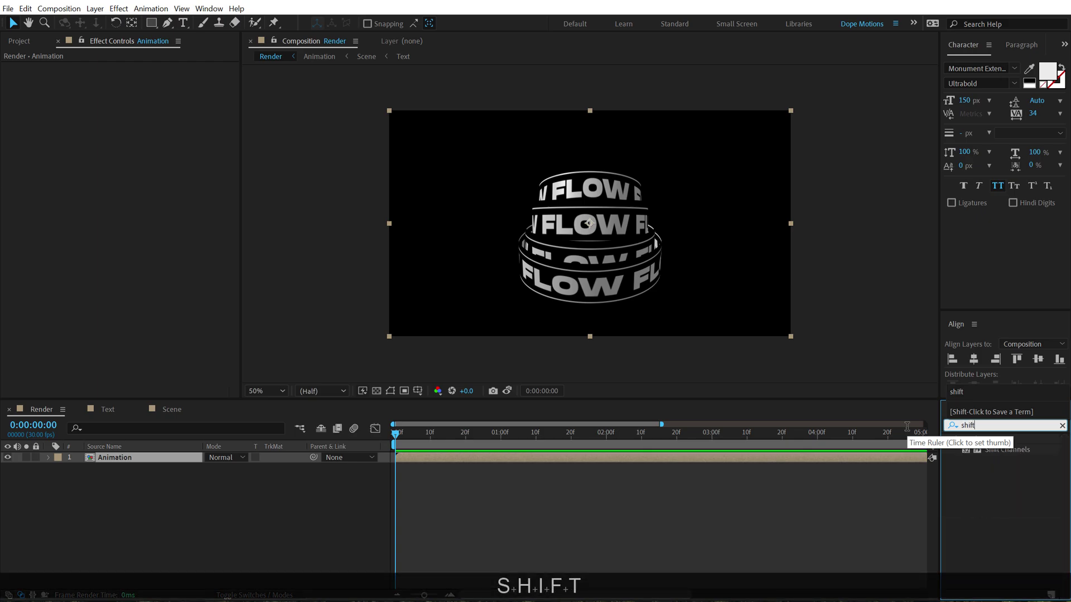
double_click(1006, 449)
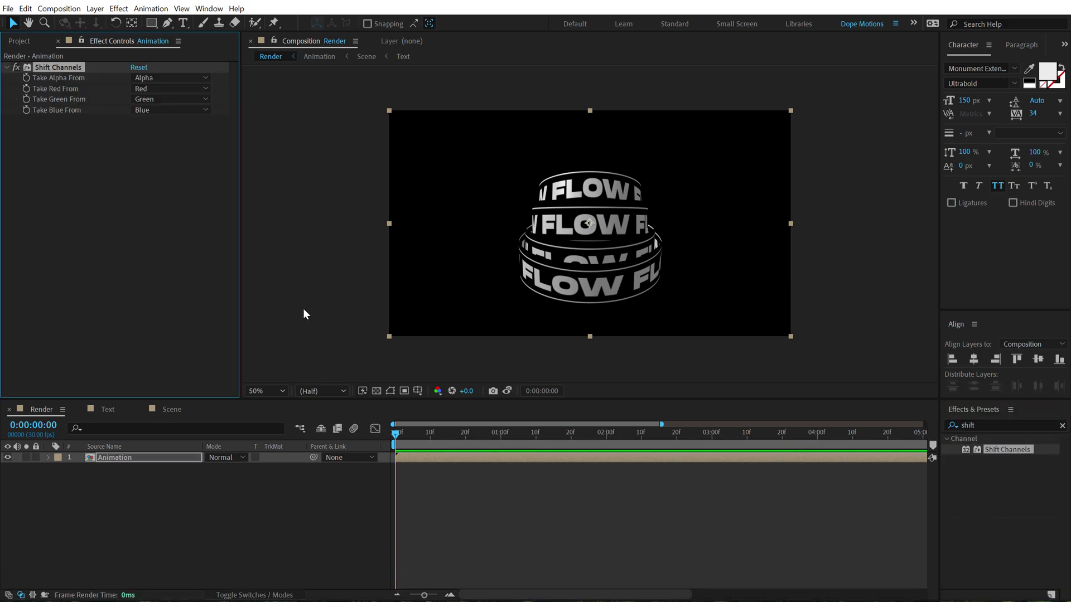
click(155, 99)
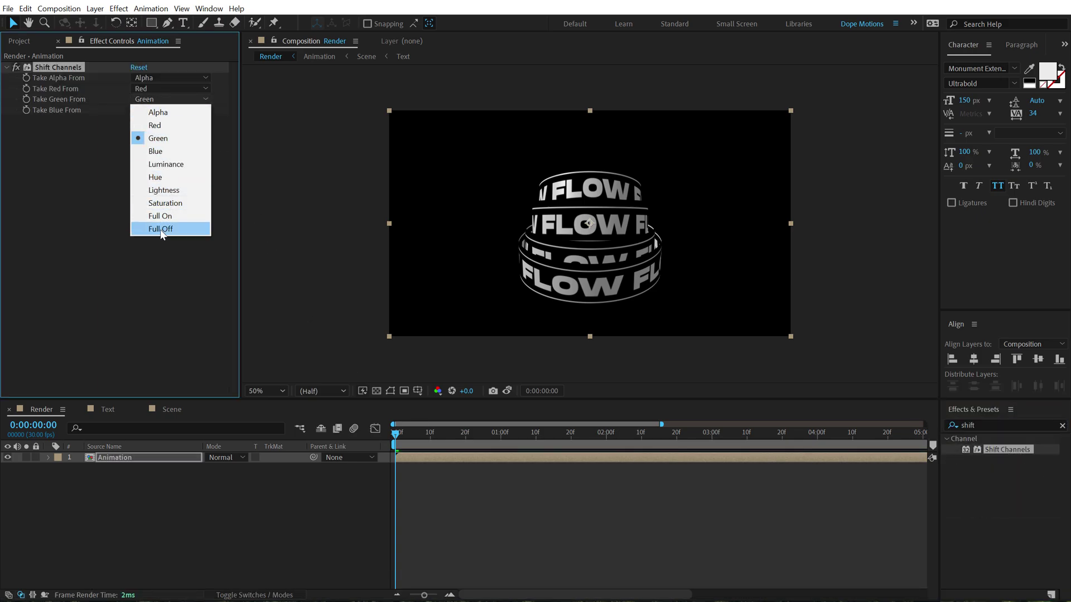
click(160, 229)
click(151, 110)
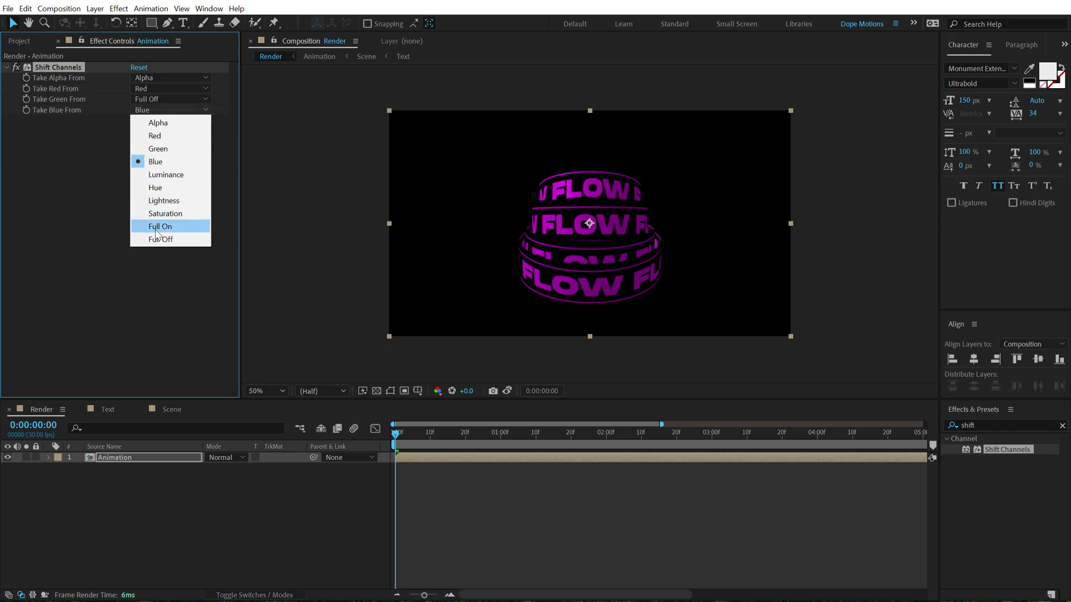
click(162, 239)
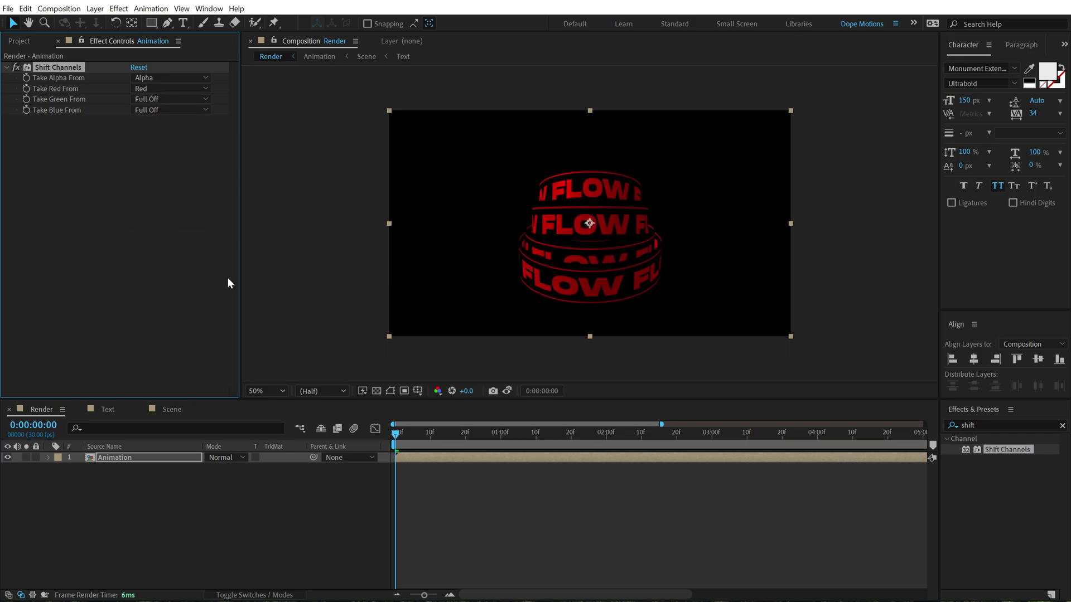
Step: Set the Animation layer's blend mode to Screen
click(223, 459)
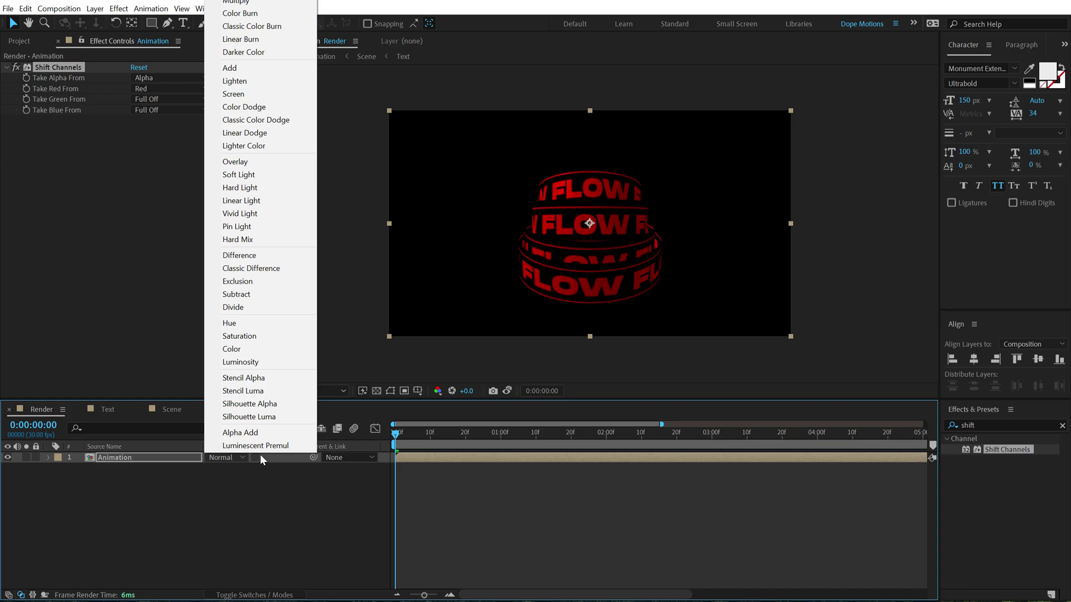
click(262, 95)
click(136, 455)
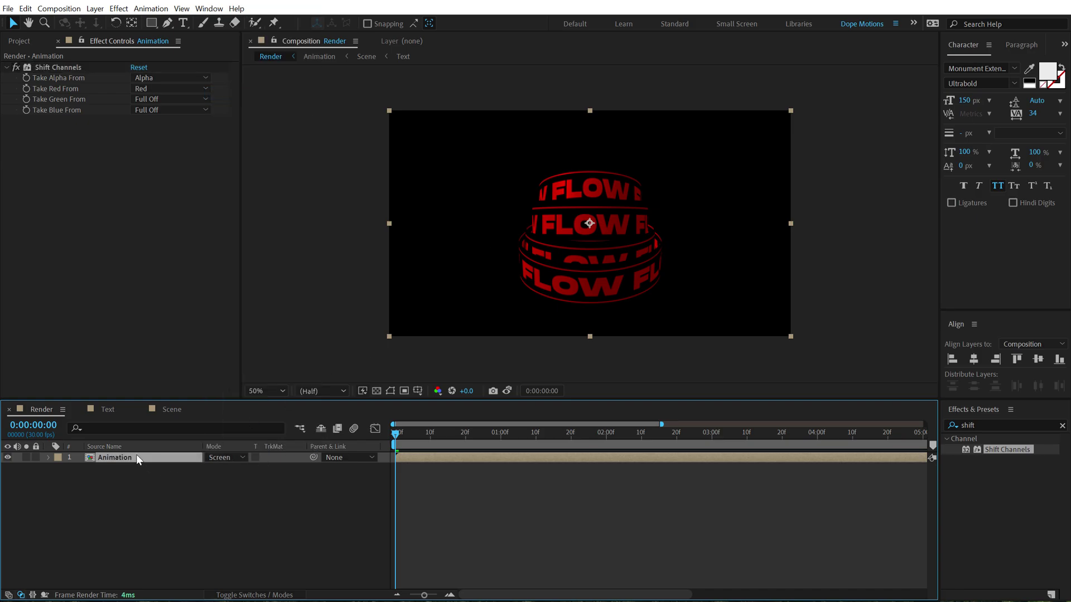
Step: Duplicate the Animation layer as a green-only copy: Red Full Off, Green from Green
key(ctrl+d)
click(131, 470)
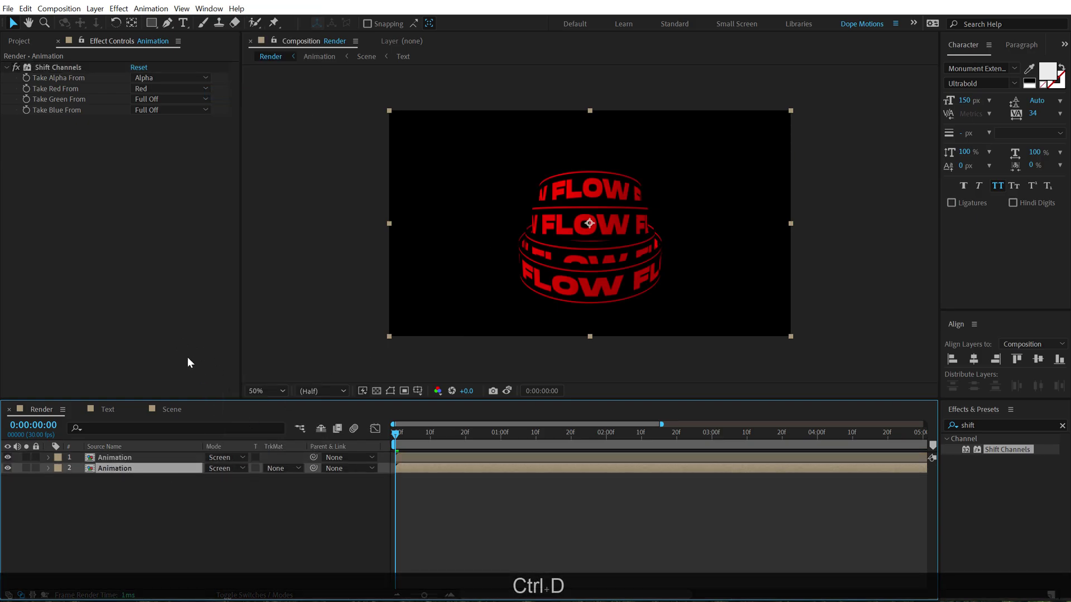
click(154, 89)
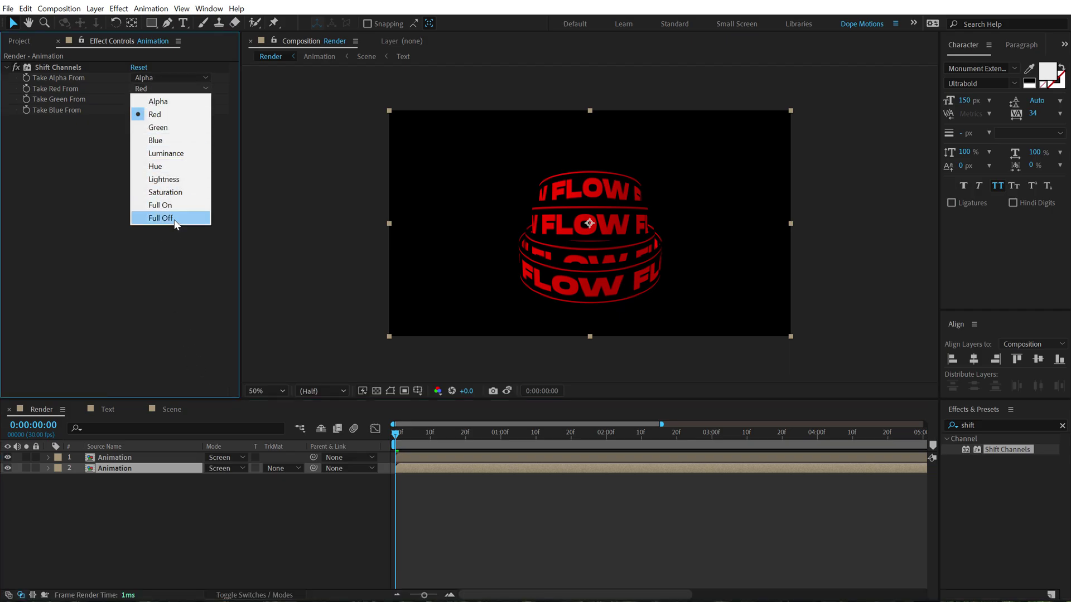
click(175, 218)
click(159, 99)
click(170, 137)
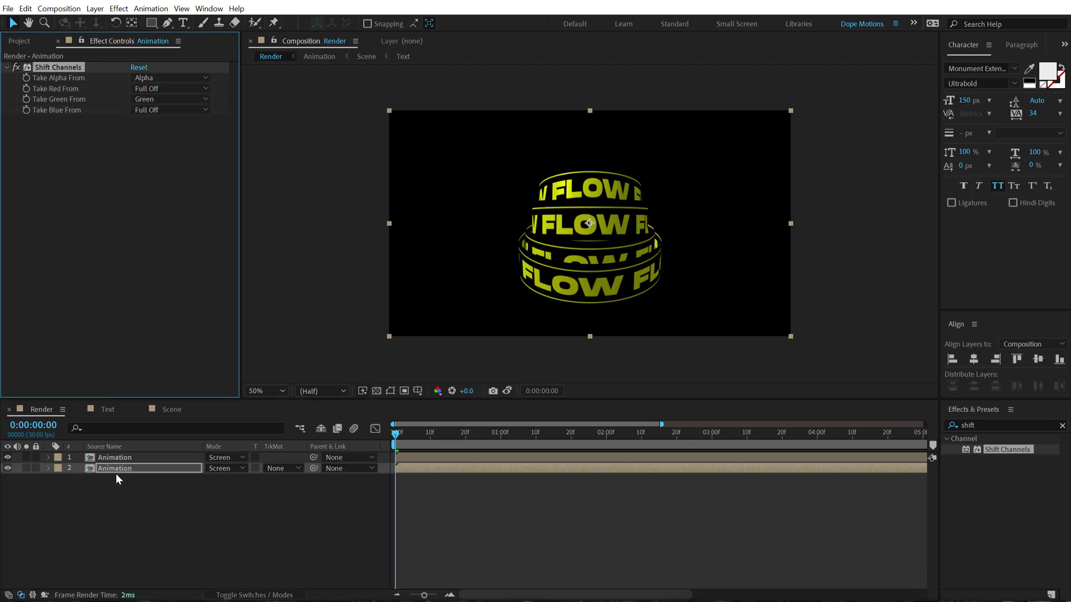
Step: Add a blue-only copy (Green Full Off, Blue from Blue) and delay the top layer two frames
click(115, 471)
key(ctrl+d)
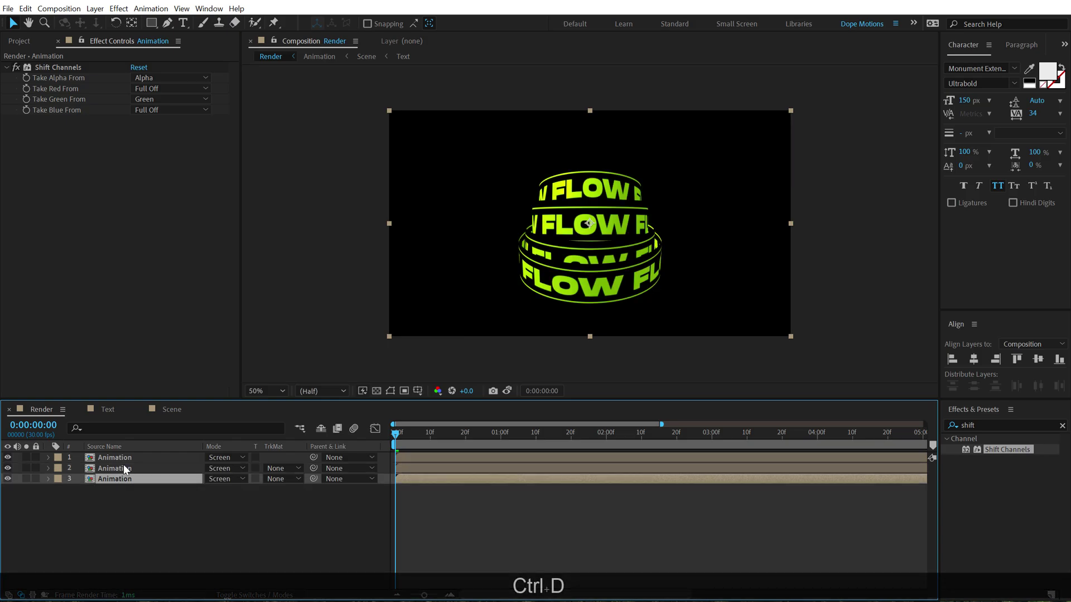
click(153, 99)
click(159, 235)
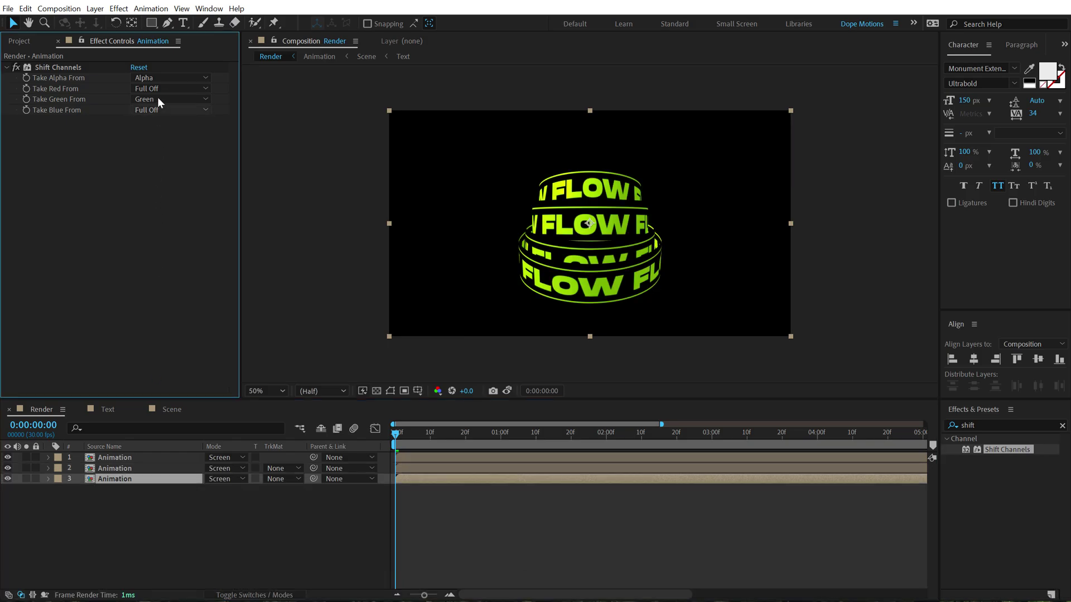
click(156, 98)
click(161, 228)
click(147, 110)
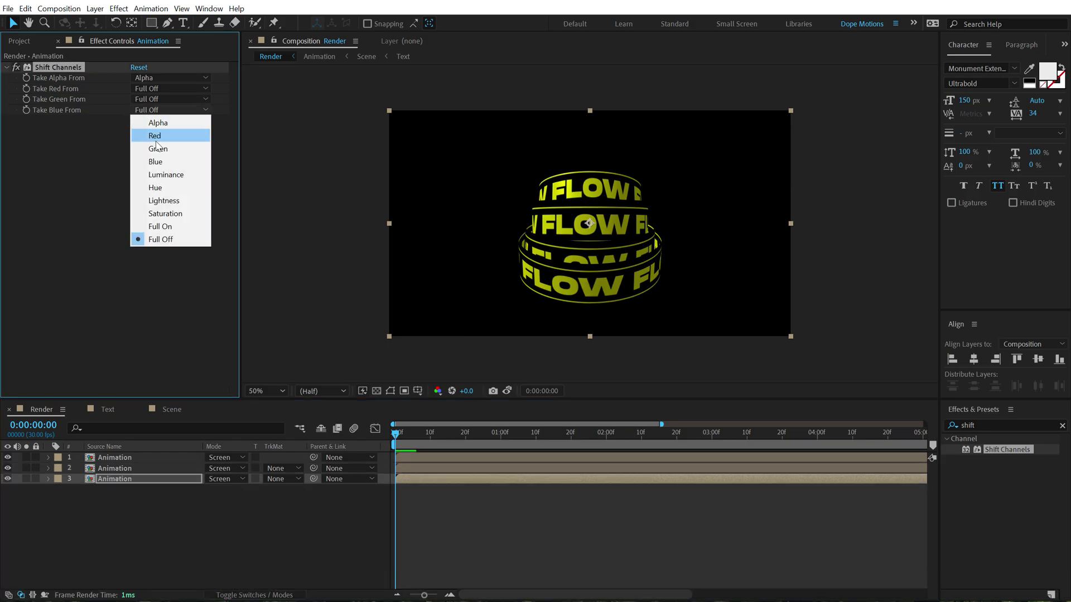
click(158, 161)
mouse_move(403, 457)
mouse_down()
mouse_move(406, 434)
mouse_move(458, 443)
mouse_move(375, 453)
mouse_move(403, 429)
mouse_move(572, 454)
mouse_move(709, 454)
mouse_move(407, 452)
mouse_up()
Step: Start the work area at the current frame and preview playback, stopping around one second
key(shift+b)
key(space)
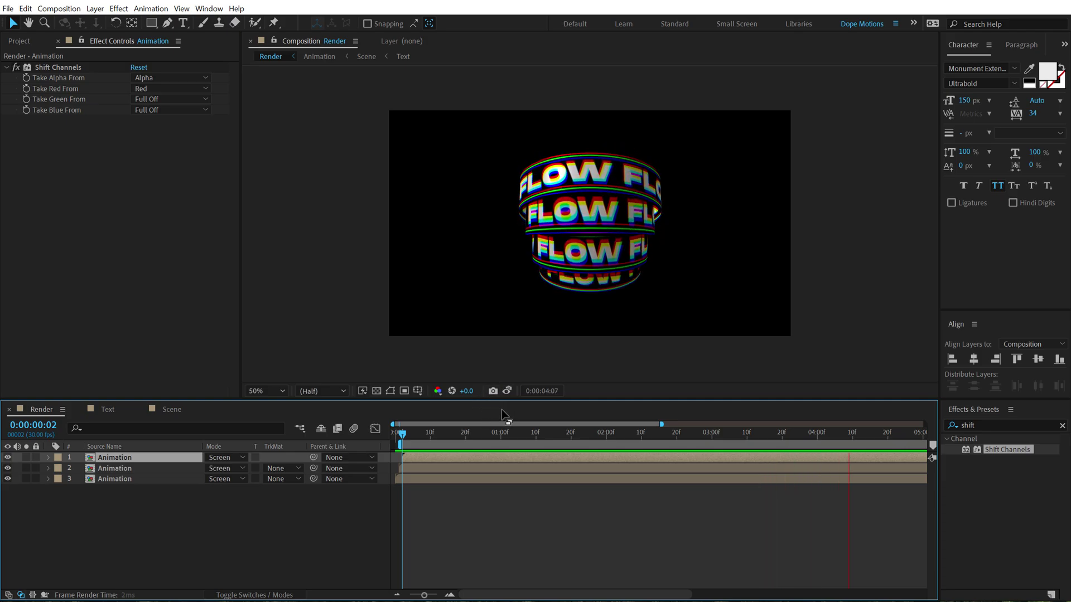
drag(491, 433, 537, 434)
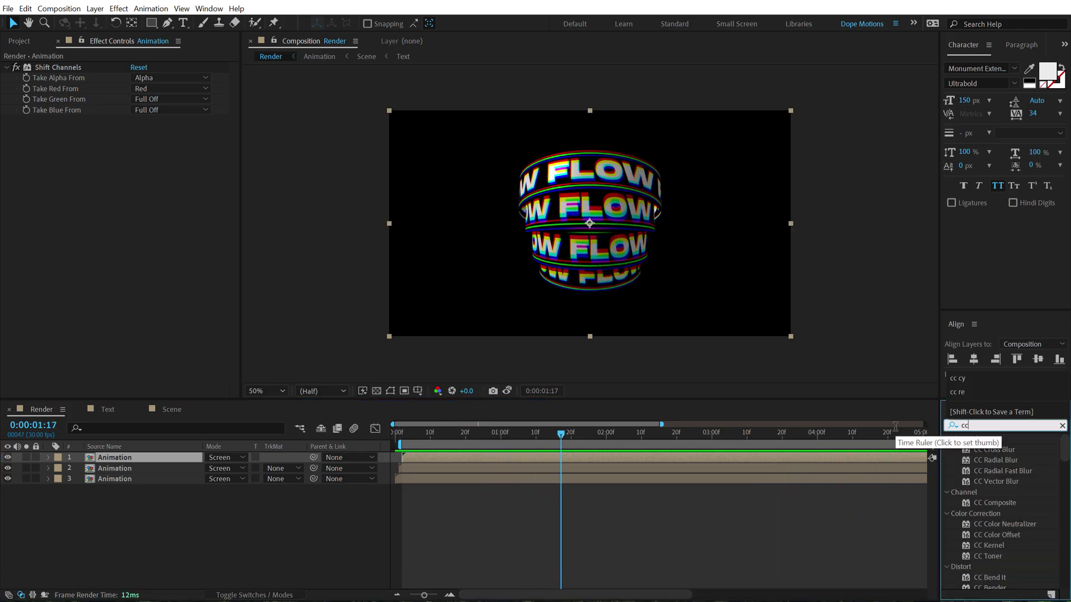
Step: Apply CC Force Motion Blur to the top Animation layer with a 360 shutter angle
key(BackSpace)
text(moy)
key(BackSpace)
text(t)
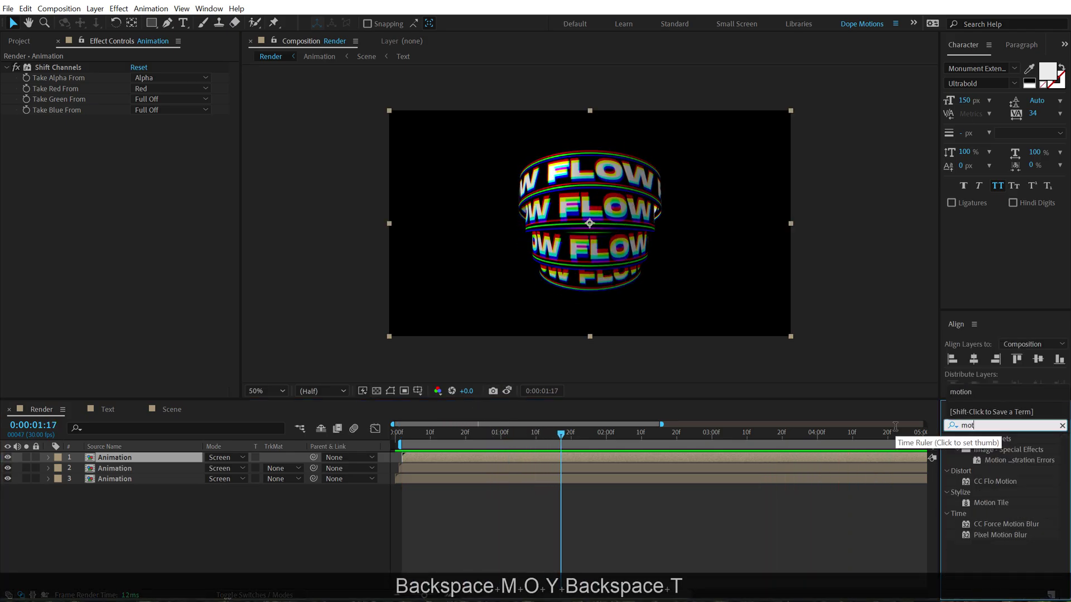
text(i)
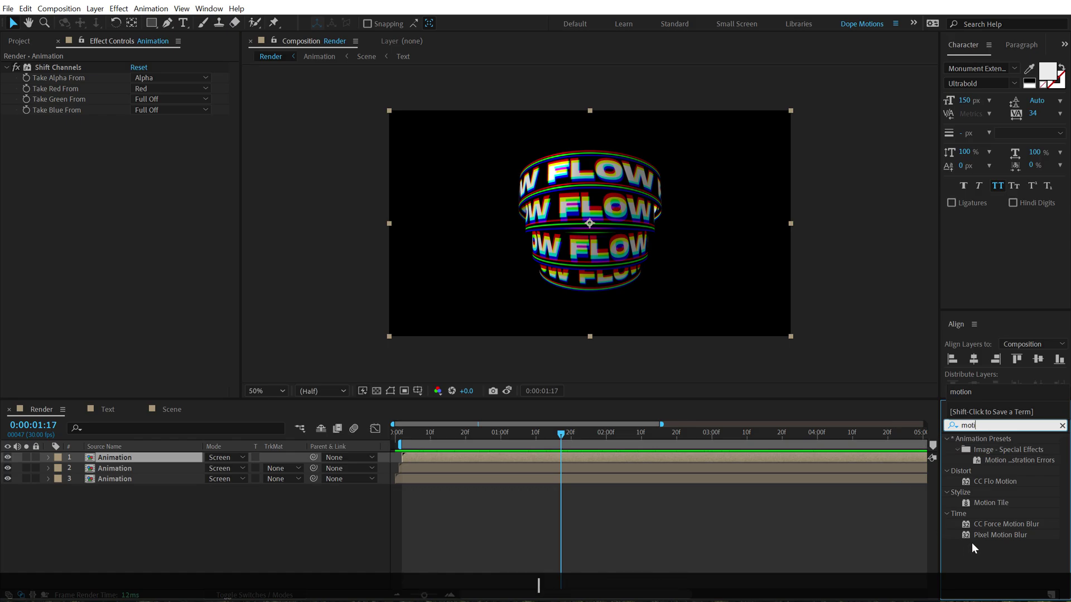
drag(1003, 523, 193, 457)
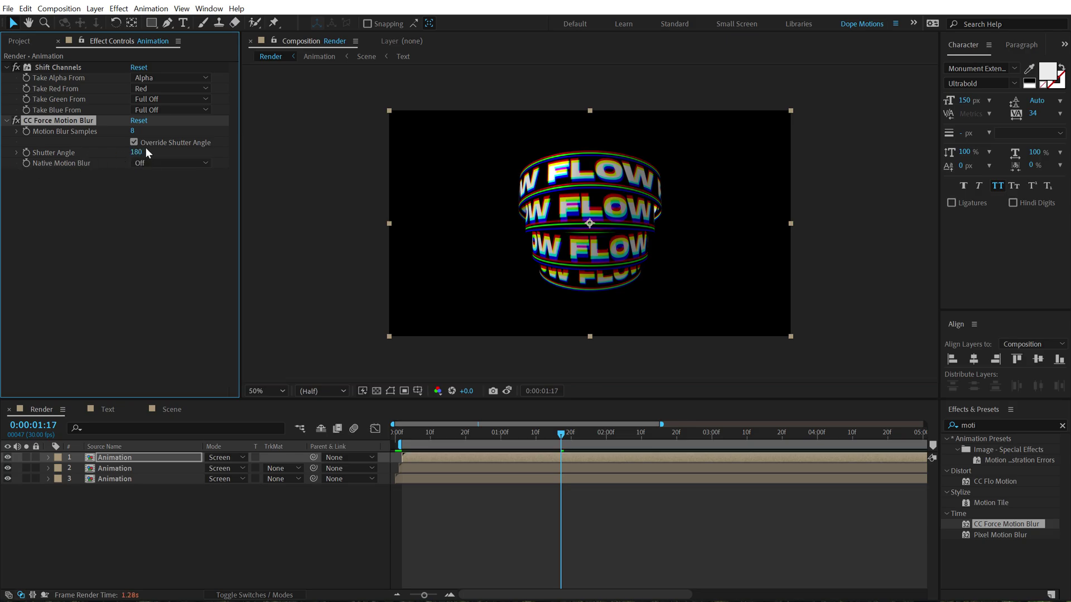
text(360)
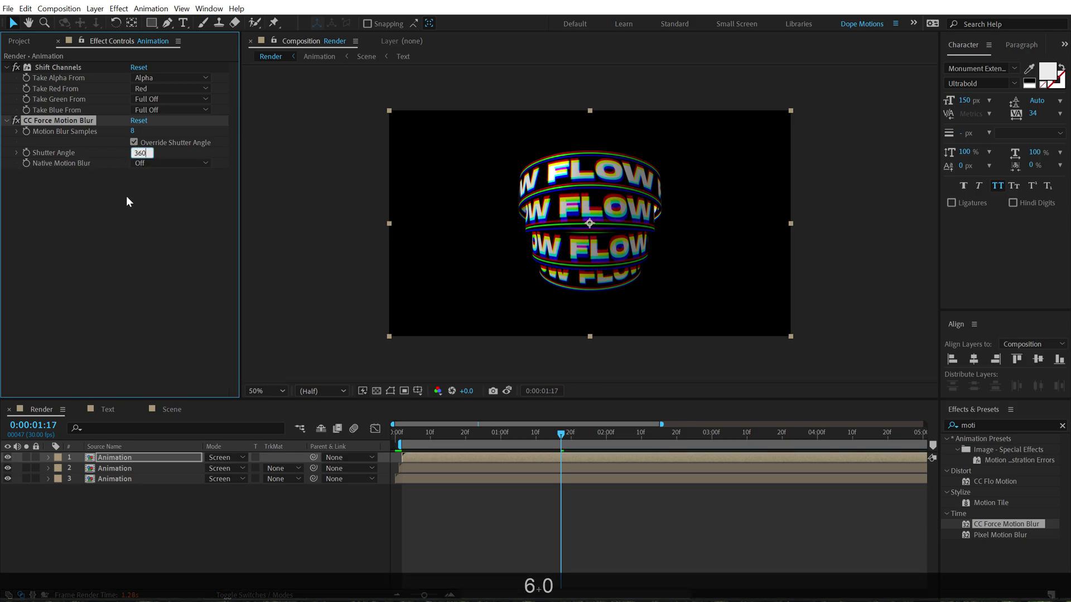
click(127, 199)
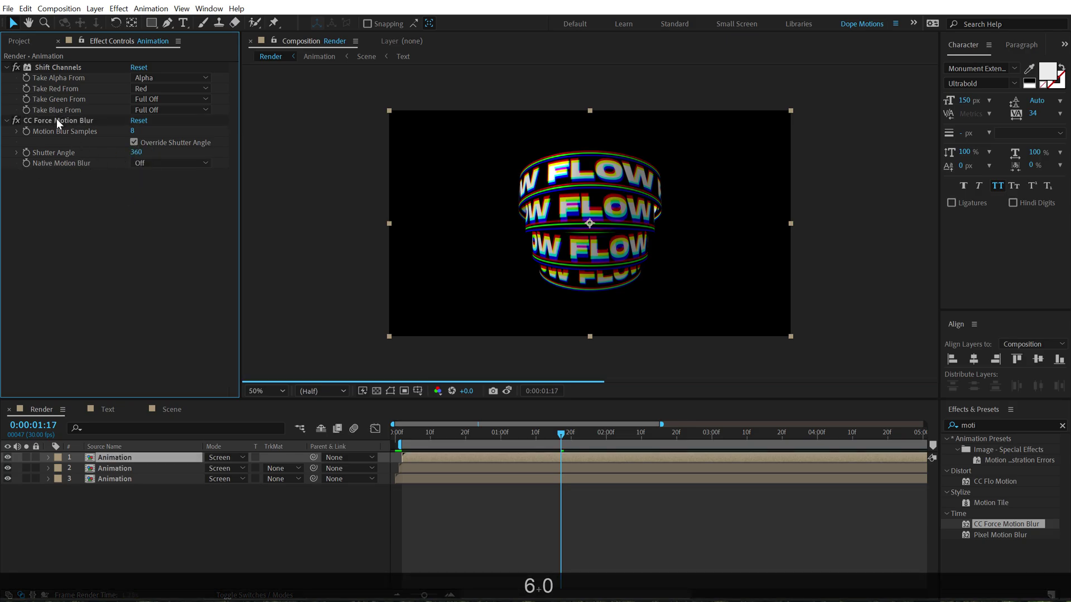
Step: Paste the motion blur onto the other two Animation layers and end the work area near three seconds
click(55, 118)
key(ctrl+c)
drag(92, 511, 118, 467)
key(ctrl+v)
click(141, 507)
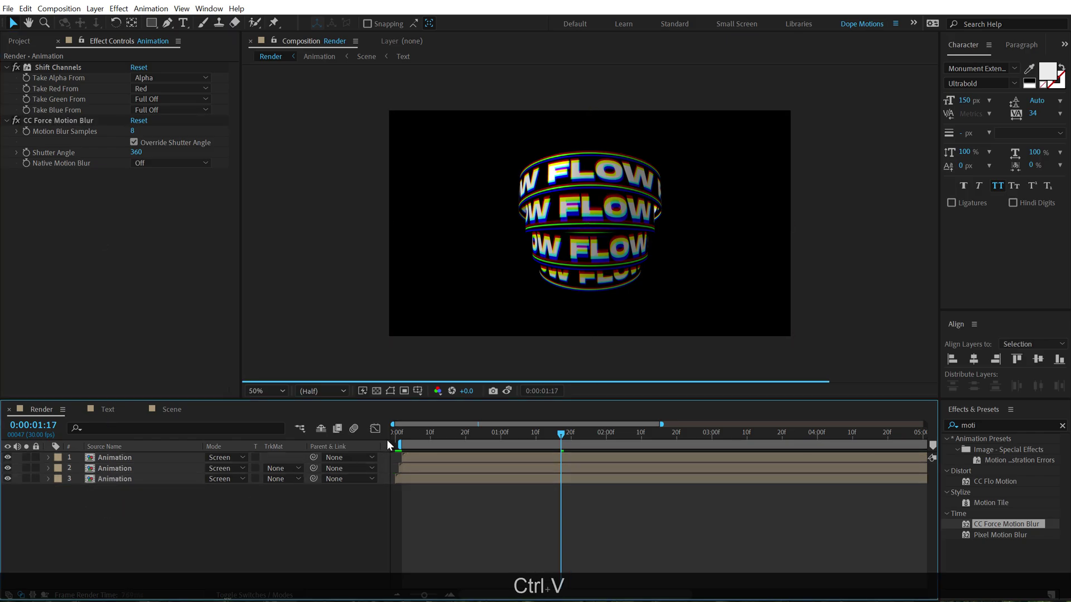
drag(413, 434, 715, 438)
key(n)
key(space)
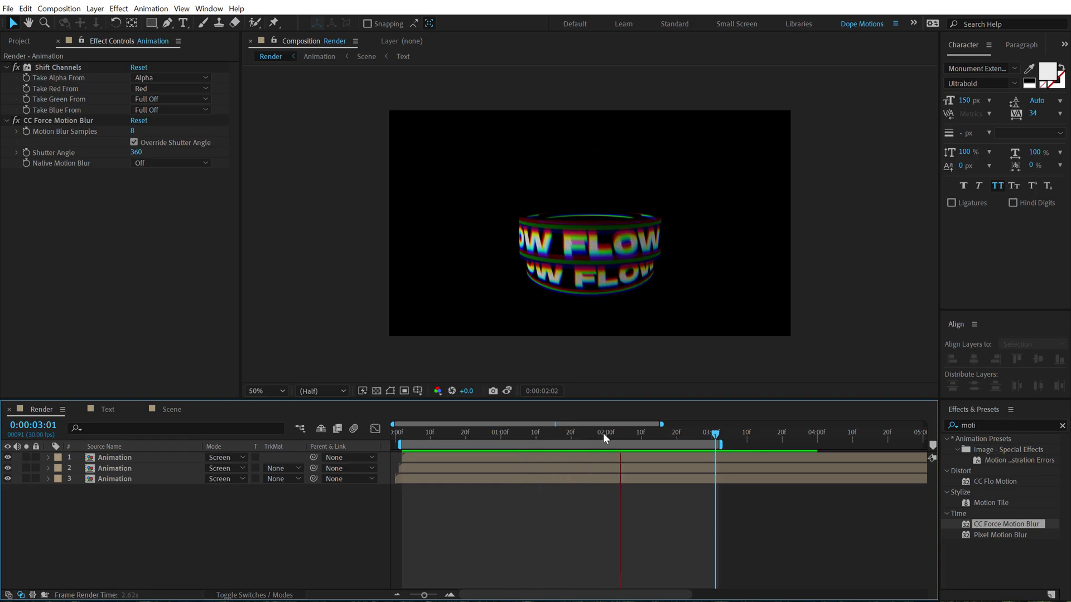
click(542, 435)
drag(542, 434, 563, 428)
Step: Open the Animation precomp and try Tint on Scene layer 4, then delete it
double_click(133, 463)
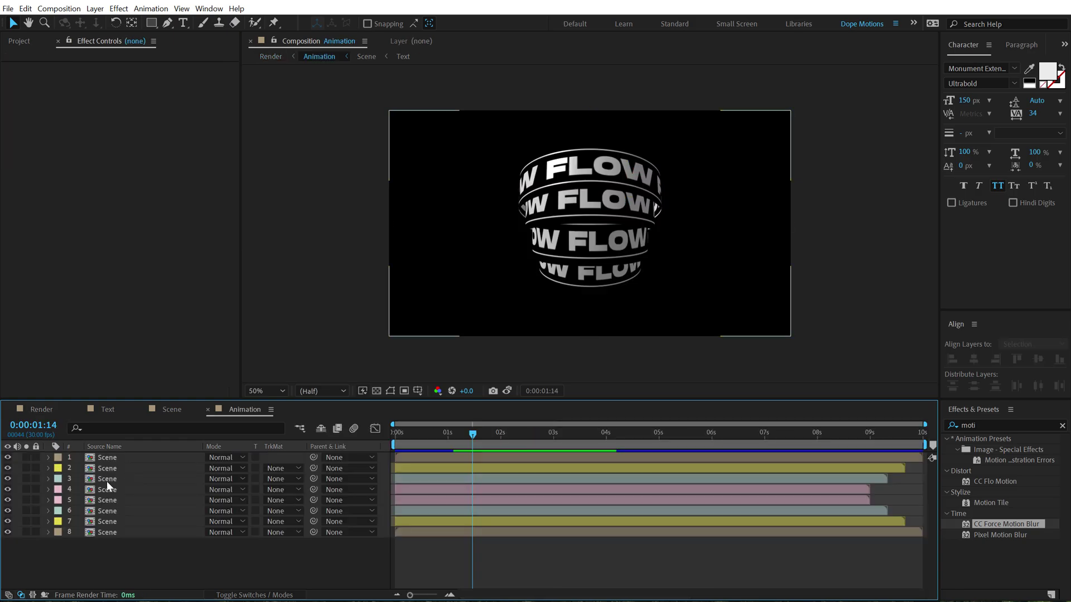
click(108, 488)
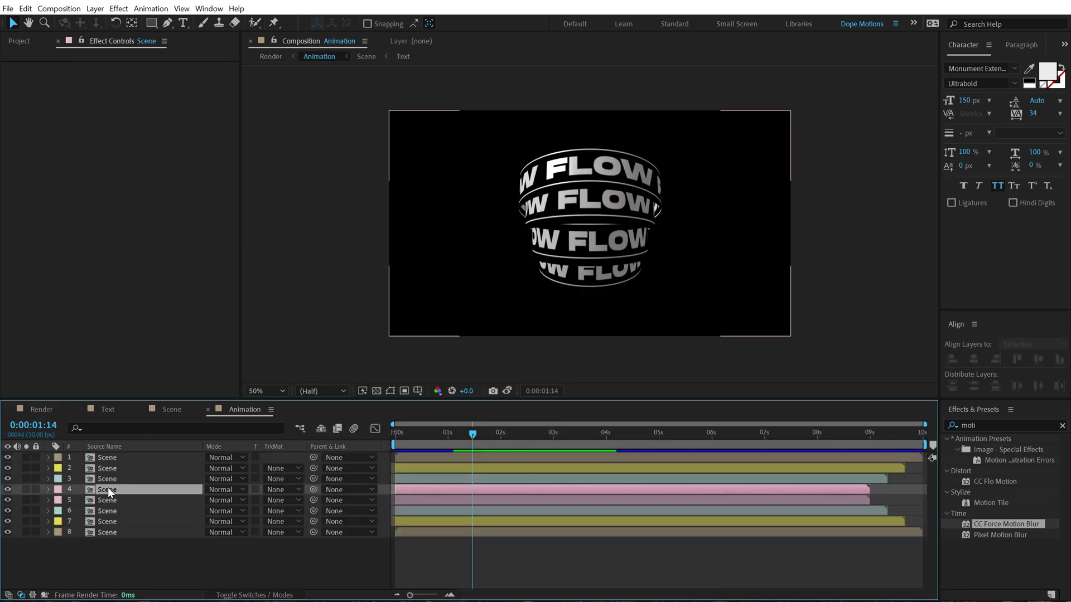
click(989, 425)
text(tint)
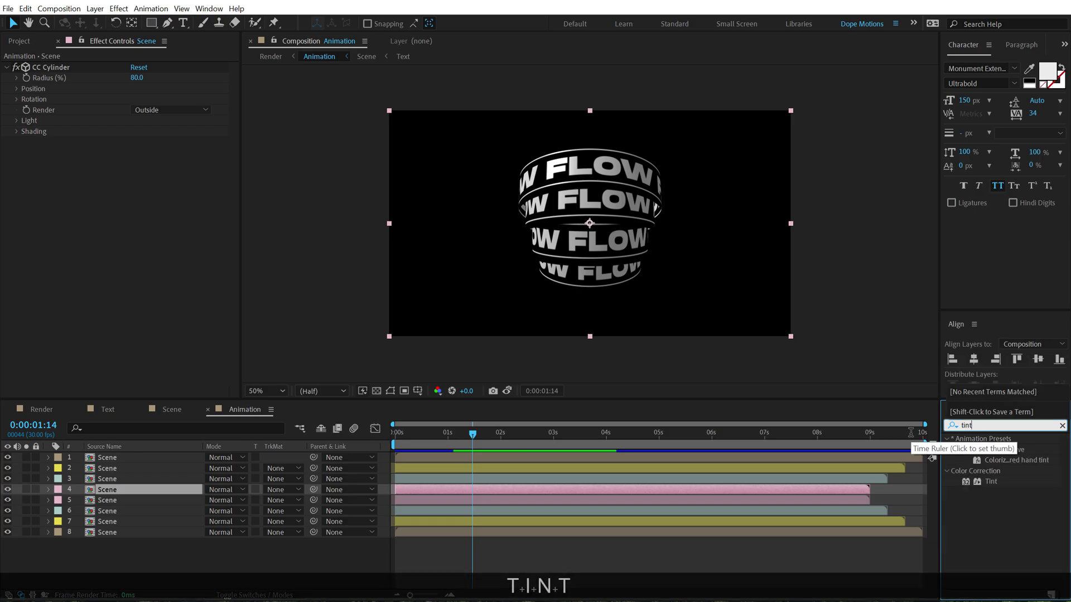
click(993, 483)
double_click(991, 482)
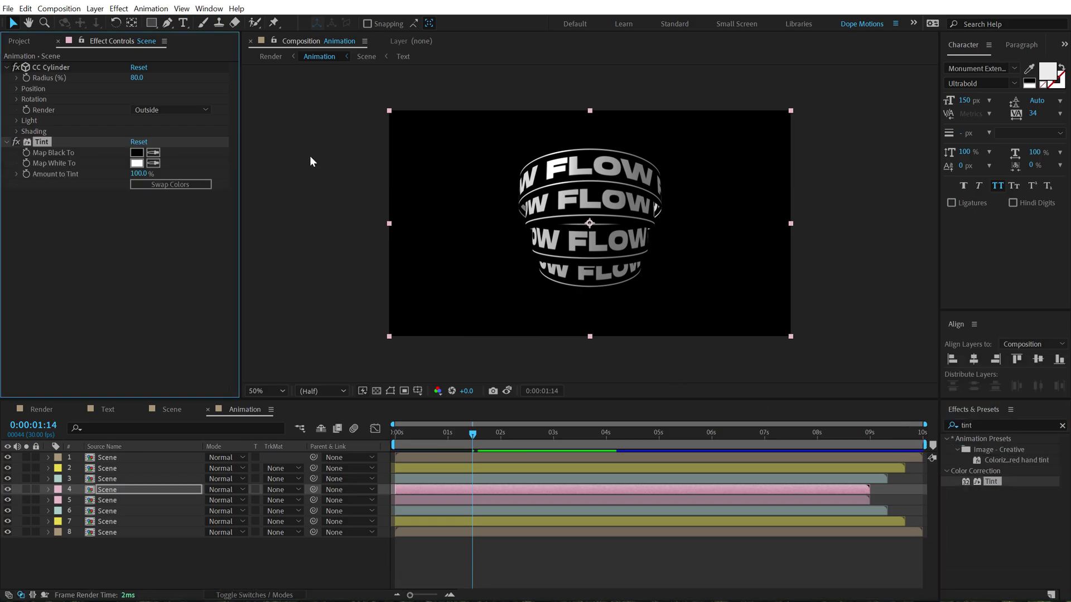
click(161, 184)
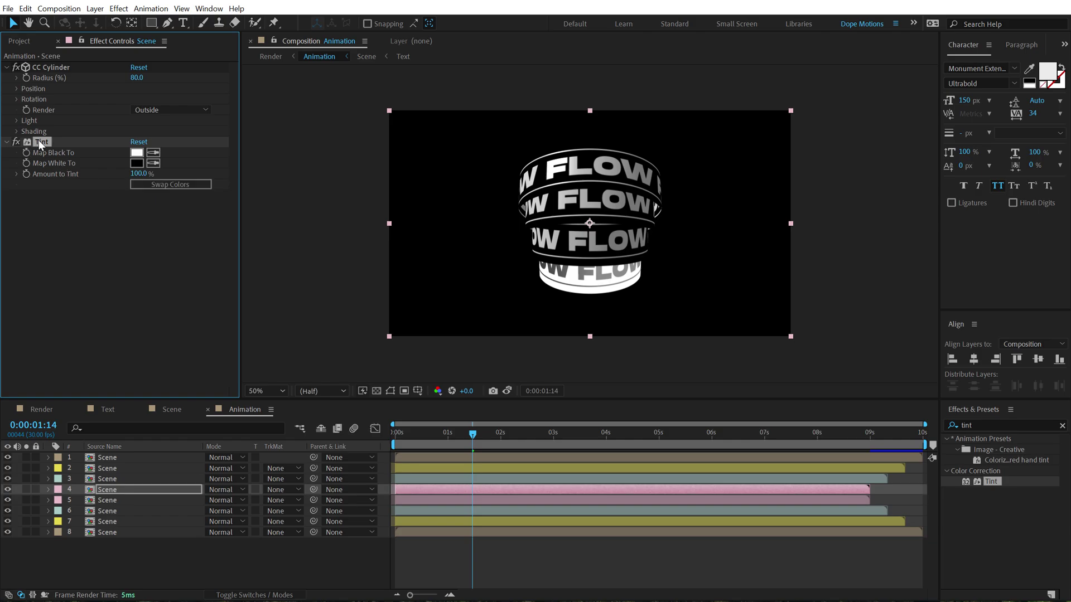
key(Delete)
Step: Apply Tritone to Scene layer 4 with black (000000) highlights and midtones and white (ffffff) shadows
click(999, 425)
text(tri)
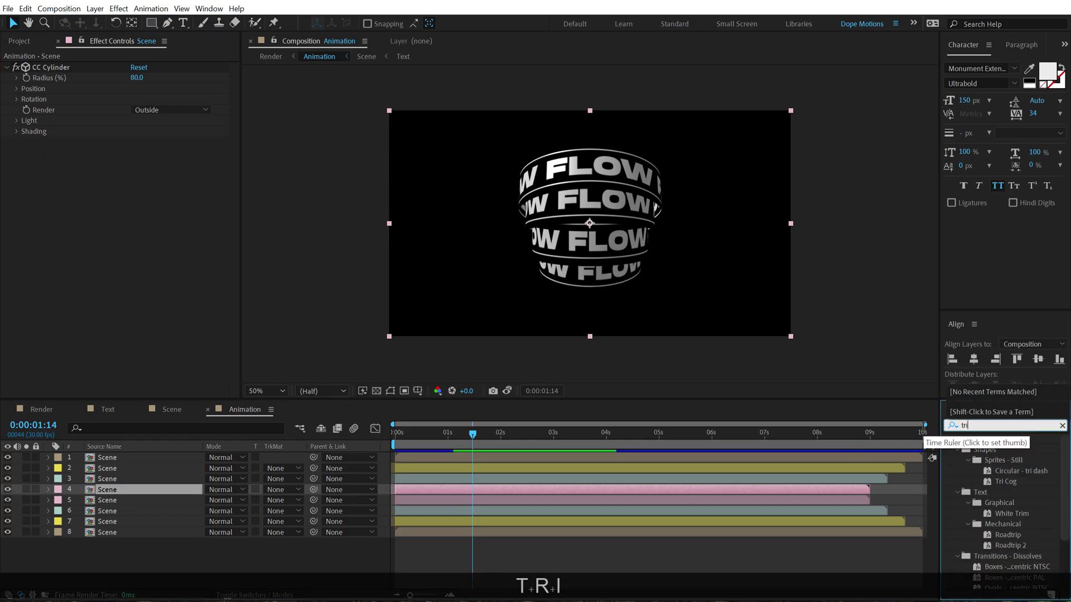
text(t)
drag(996, 450, 474, 204)
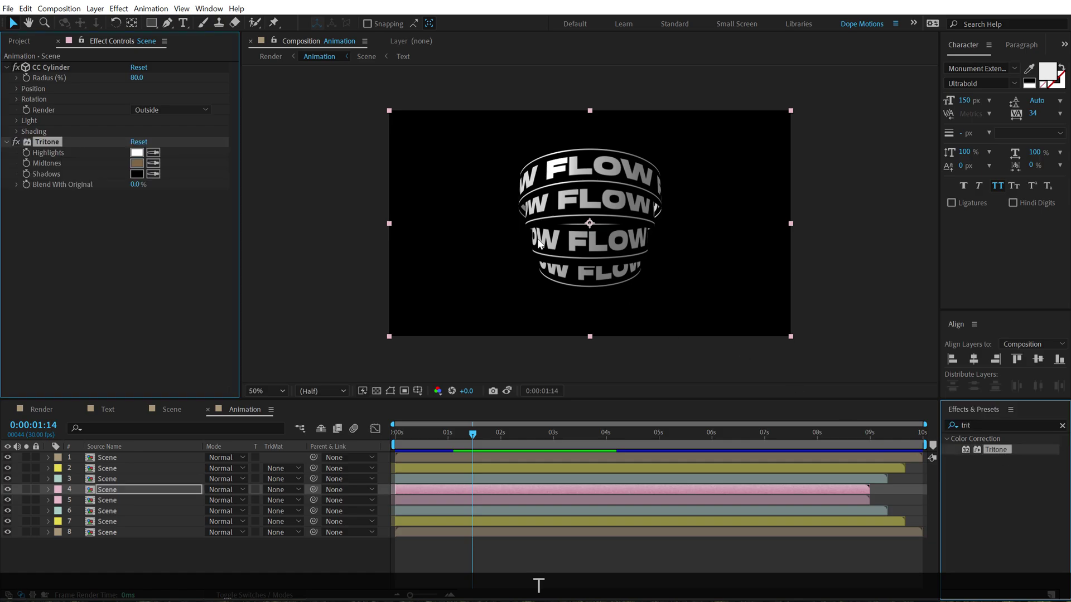
click(139, 162)
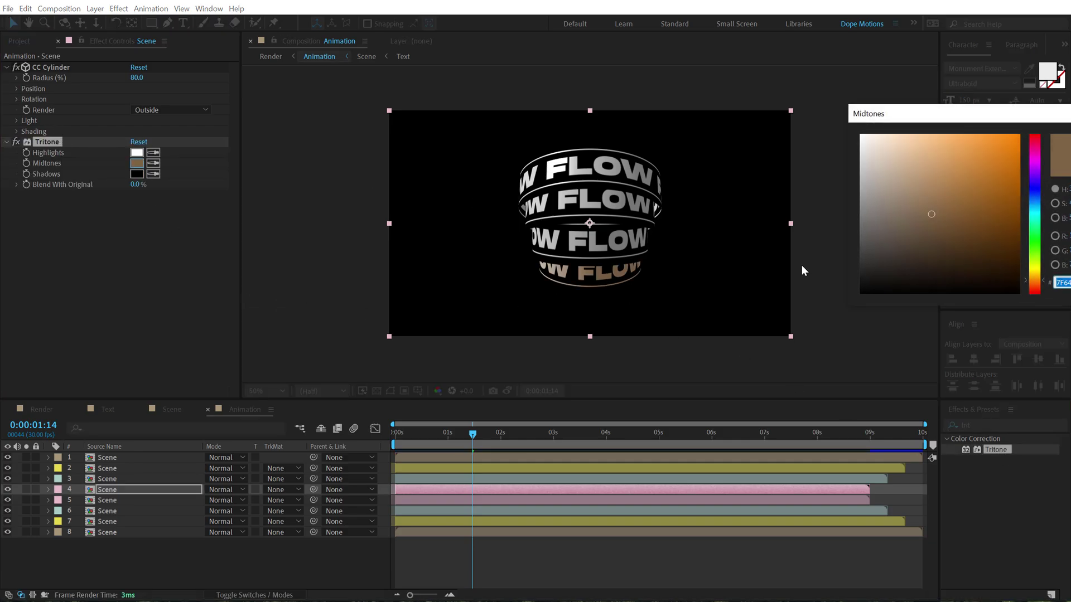
text(000000)
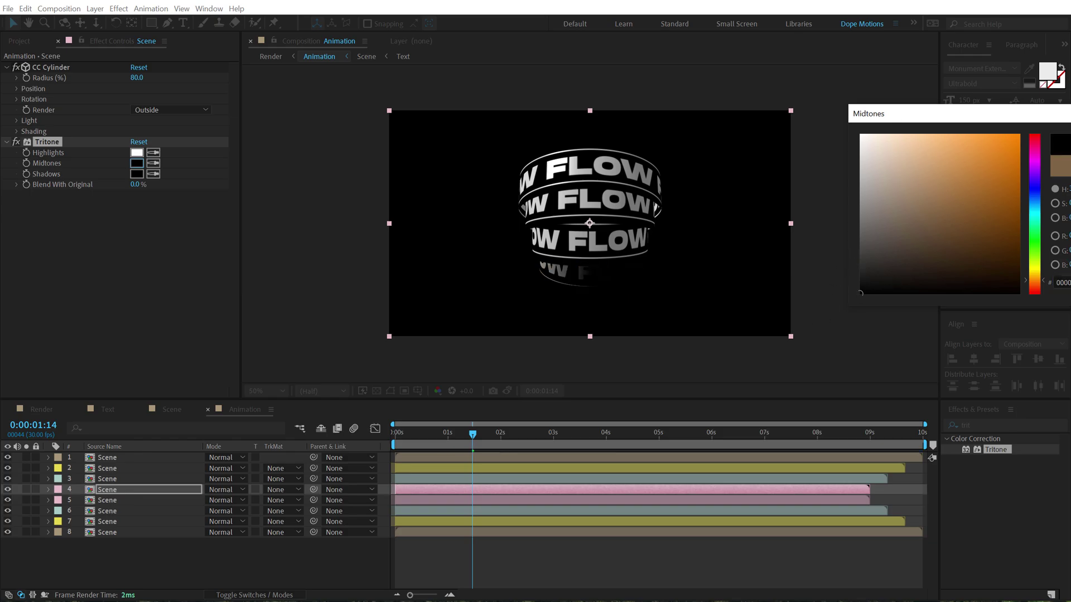
key(Return)
click(137, 174)
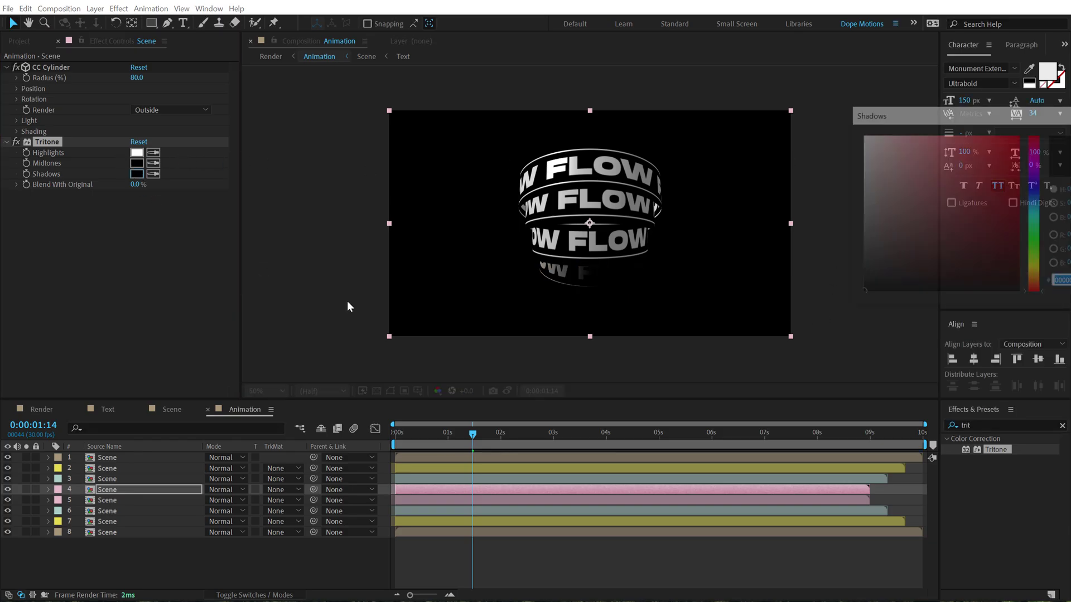
text(ffffff)
key(Return)
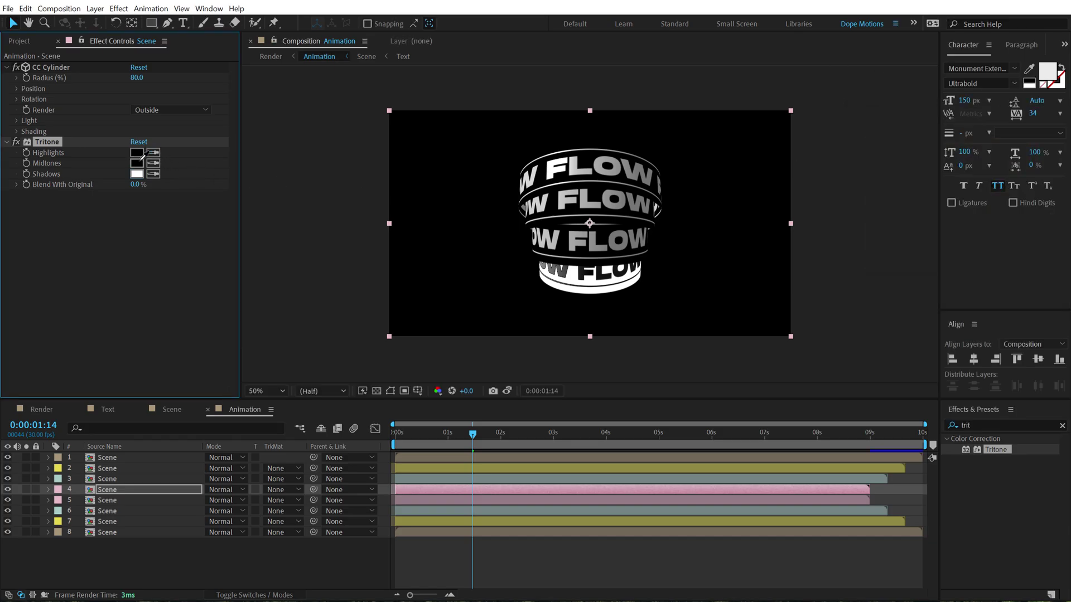
click(137, 163)
Step: Copy the Tritone onto Scene layers 5, 2 and 7, then return to the first frame
key(ctrl+c)
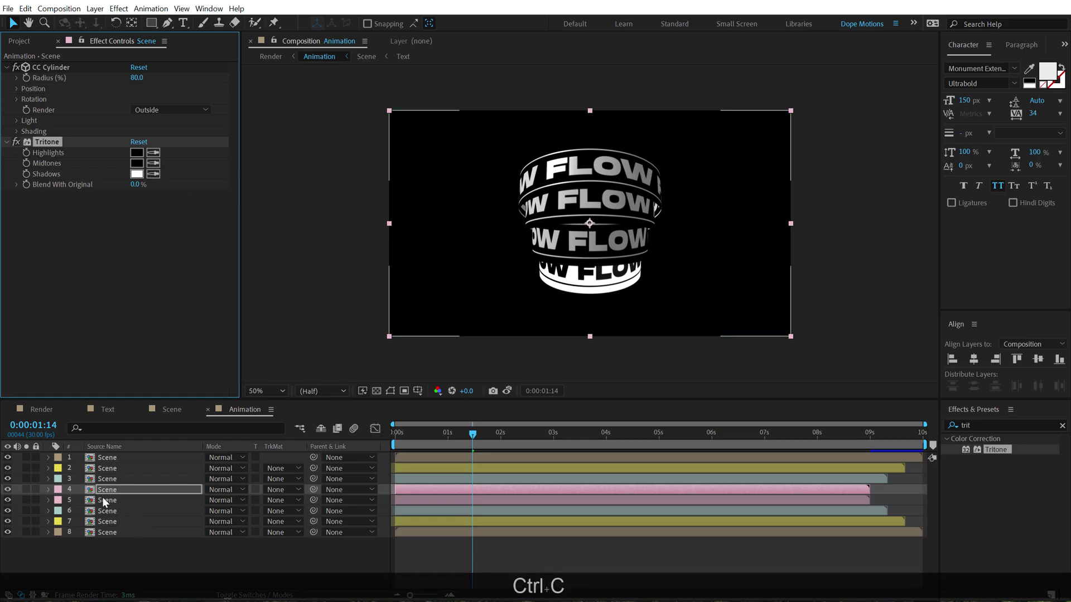
click(103, 501)
key(ctrl+v)
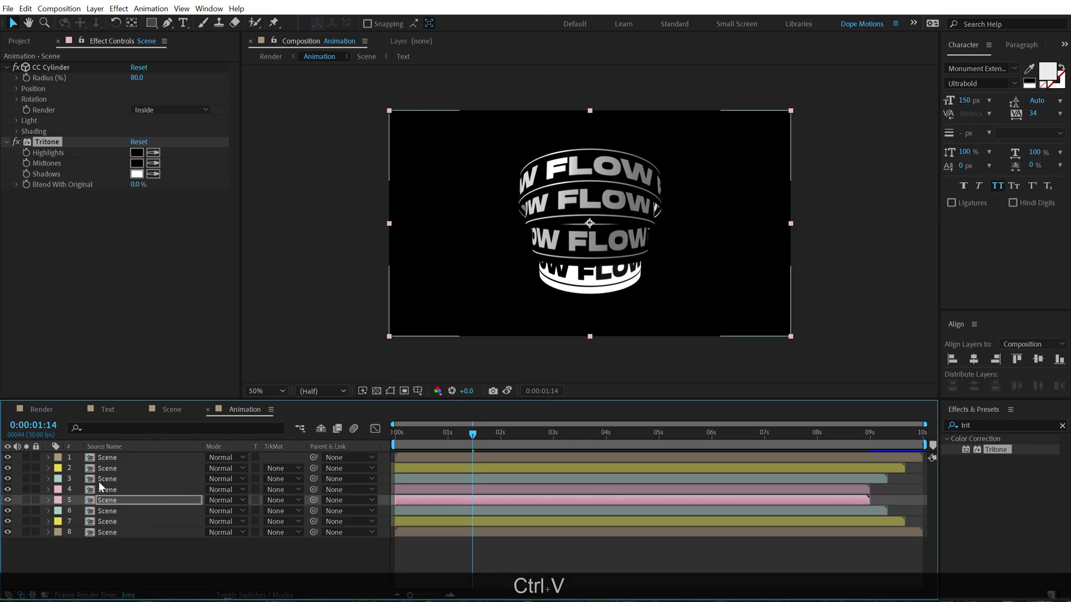
click(110, 470)
ctrl+click(109, 522)
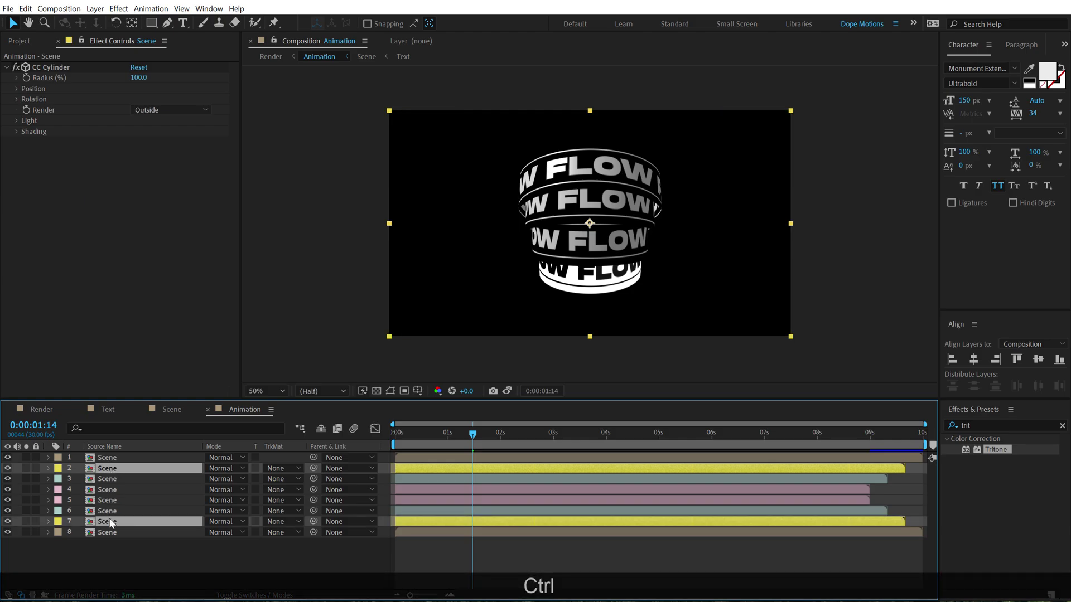
key(ctrl+v)
drag(423, 436, 375, 436)
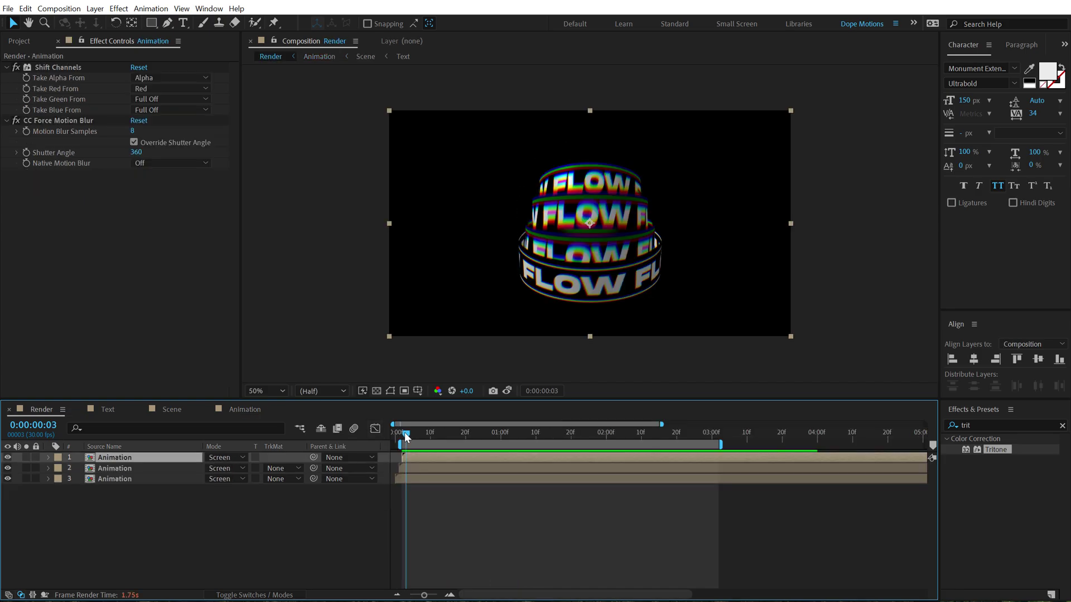
Step: Switch to the Render composition and preview the RGB-split rings with Tritone-inverted white bands
click(404, 433)
key(space)
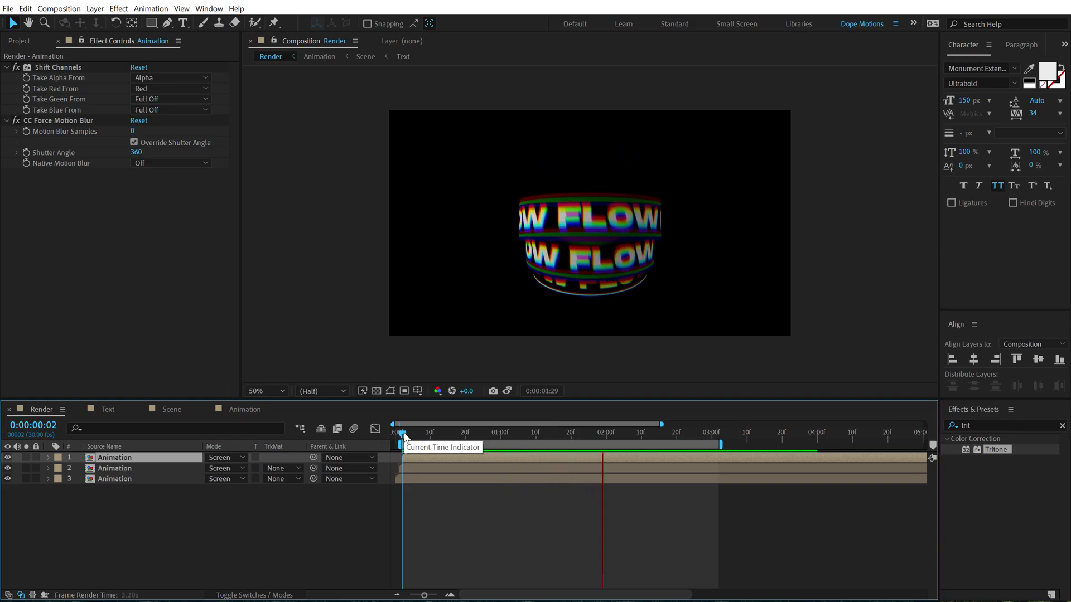